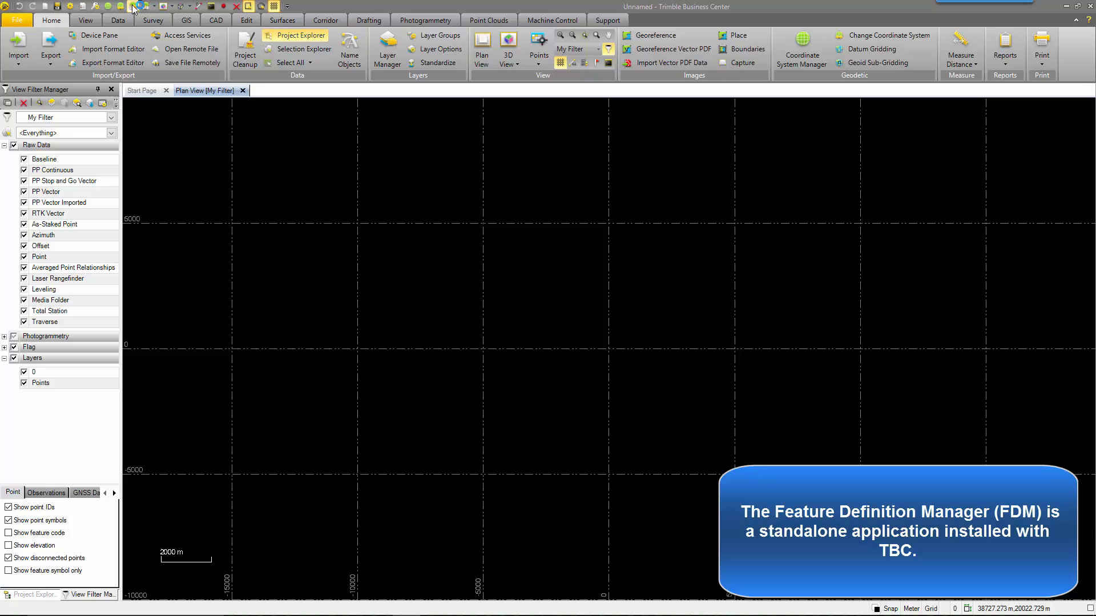
Open the Feature Definition Manager and create a new feature code library file
click(133, 8)
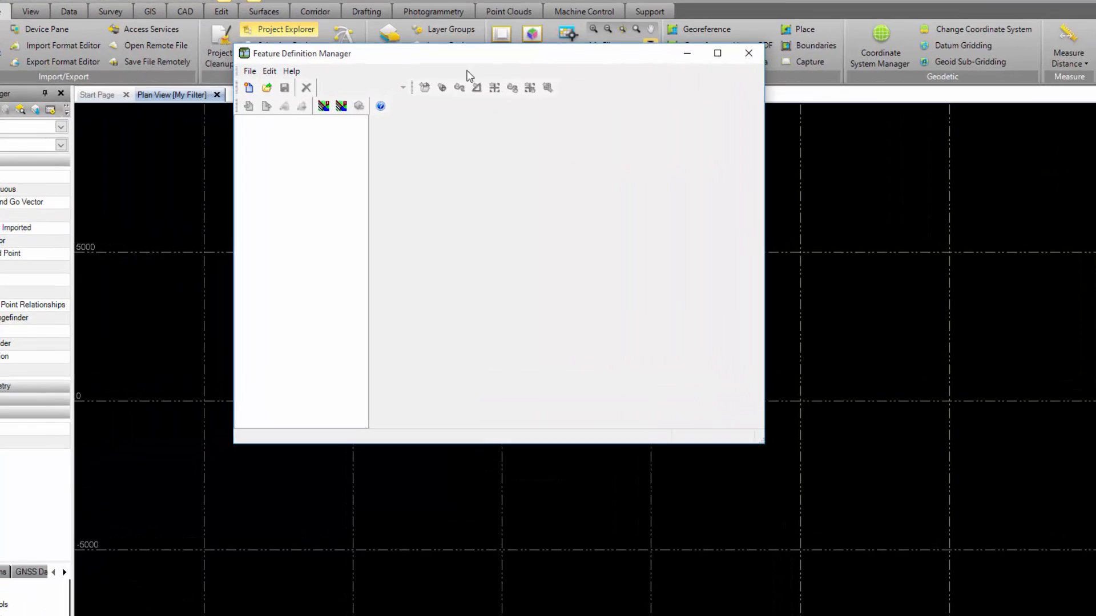
click(215, 73)
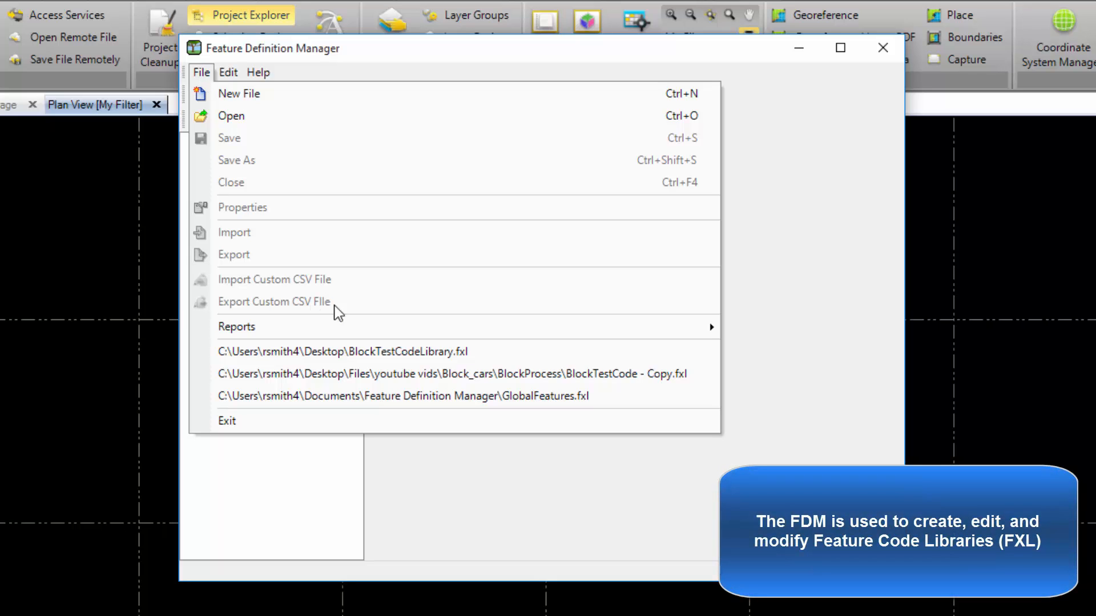
click(201, 72)
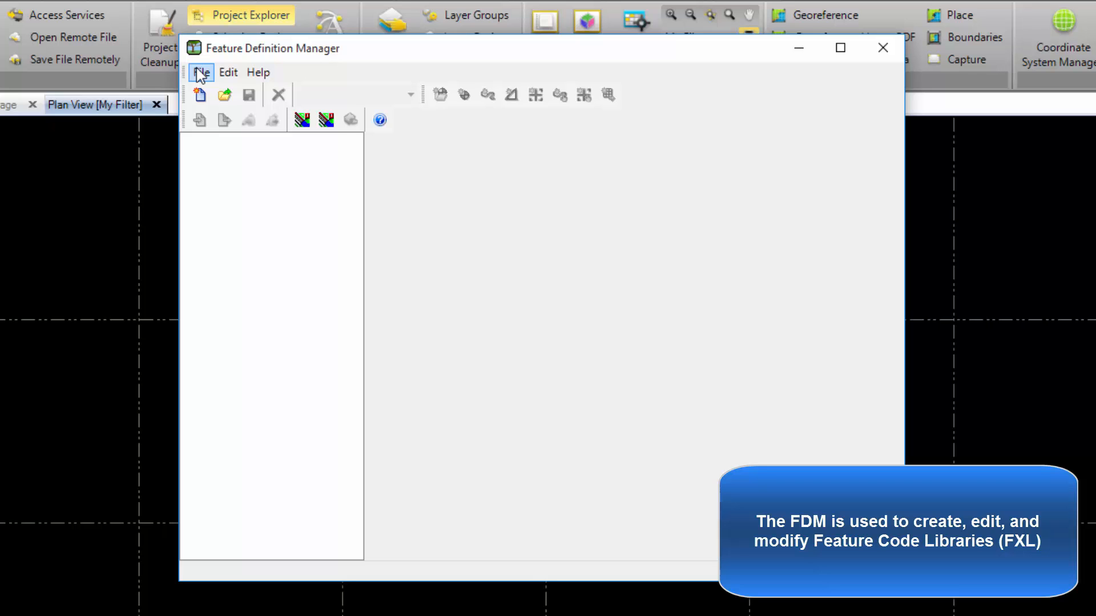
click(201, 73)
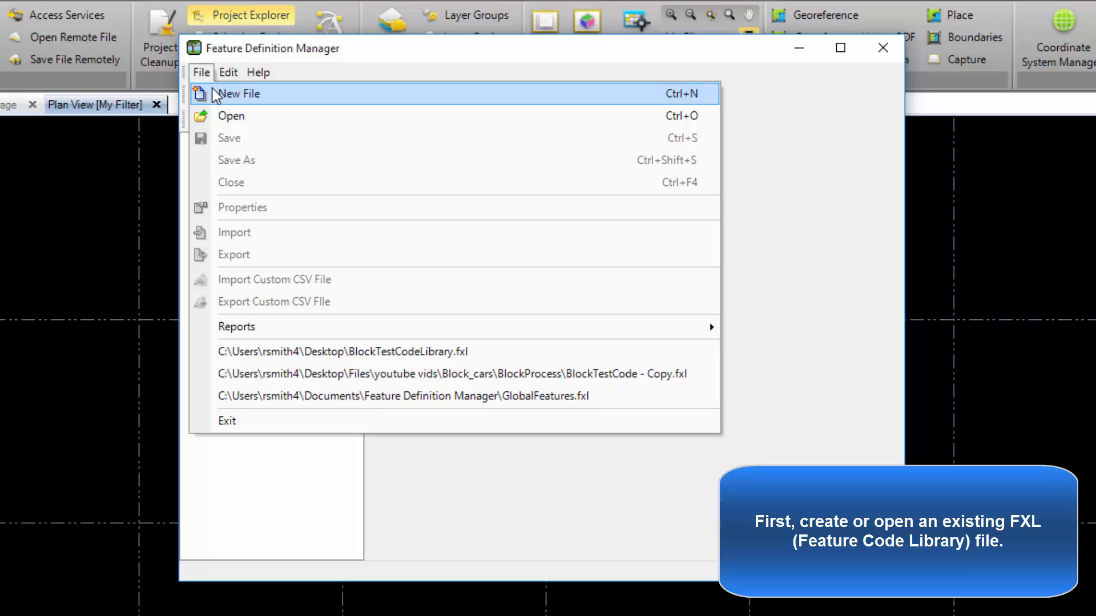
click(203, 76)
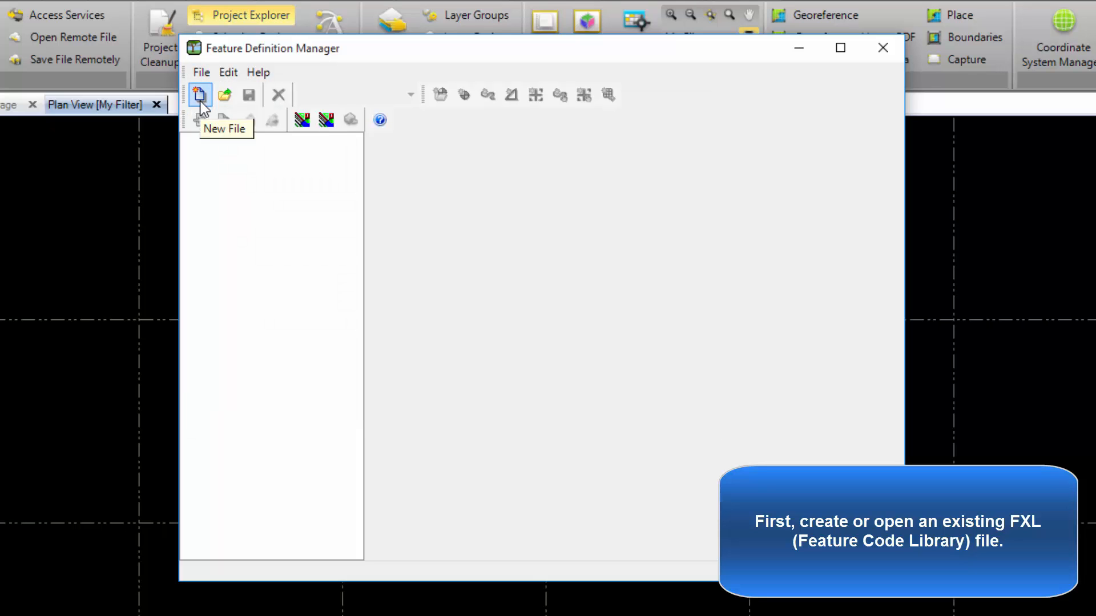
click(201, 100)
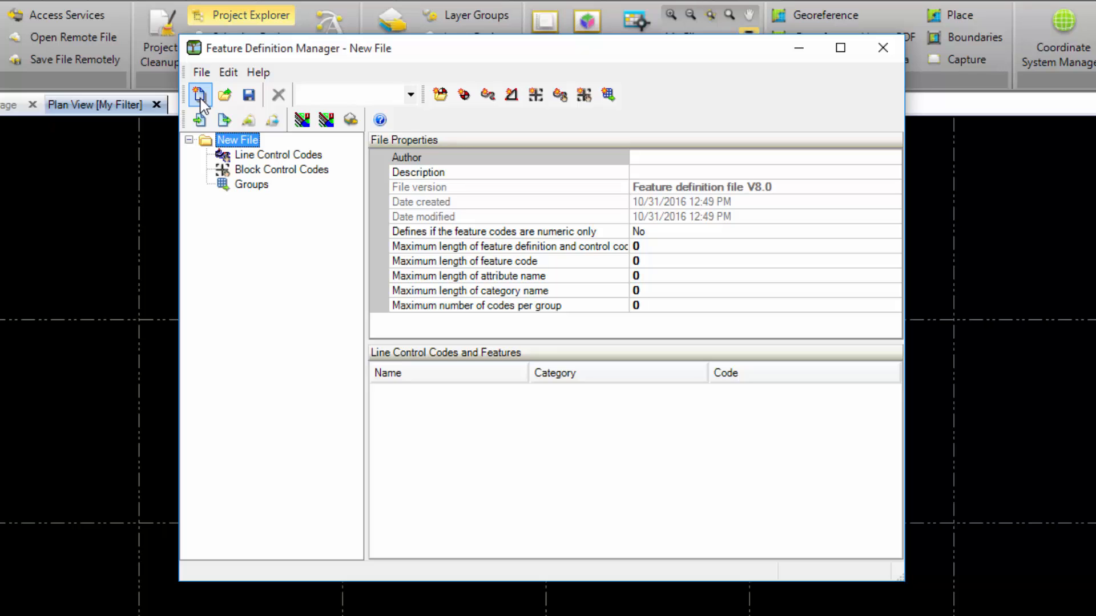
Set the library's author to Trimble and its description to "Feature Definition Library"
click(682, 166)
click(676, 162)
text(Trimble)
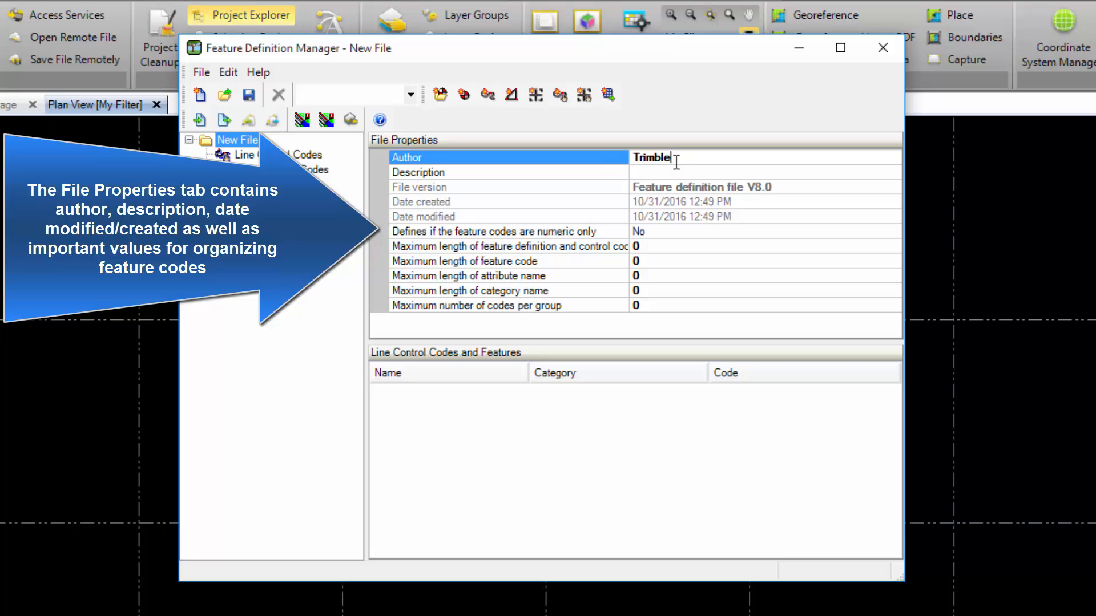
key(Return)
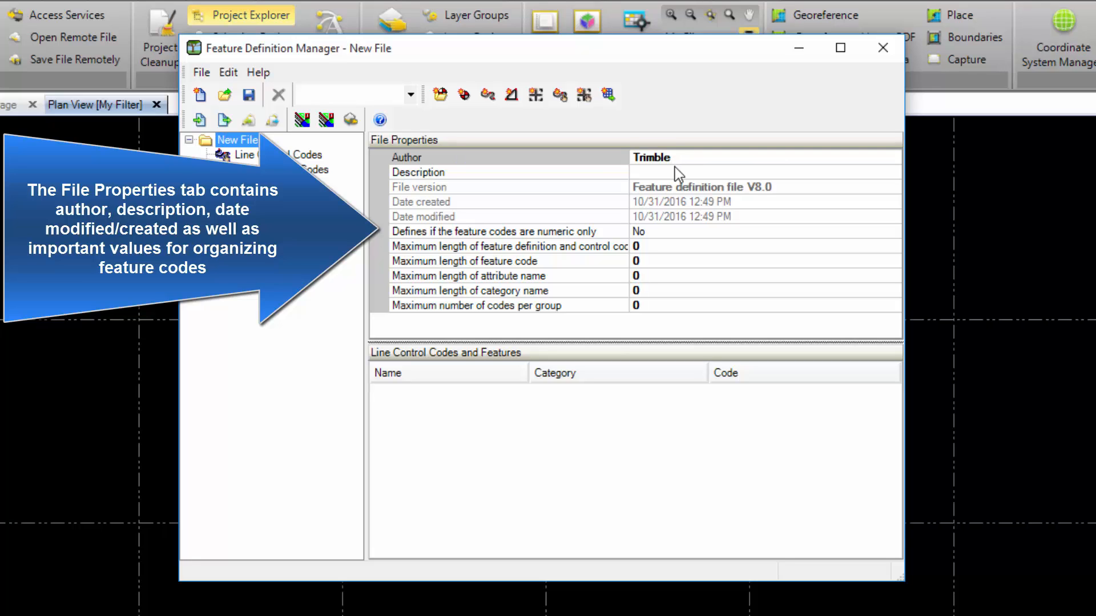
click(679, 172)
text(Feat)
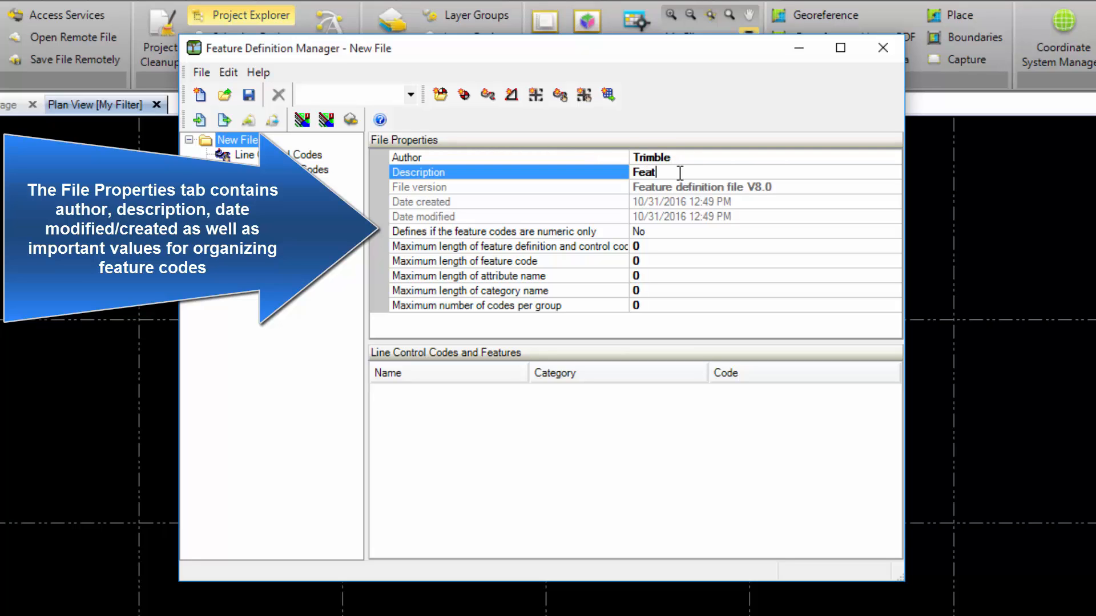
text(ure Definition Library)
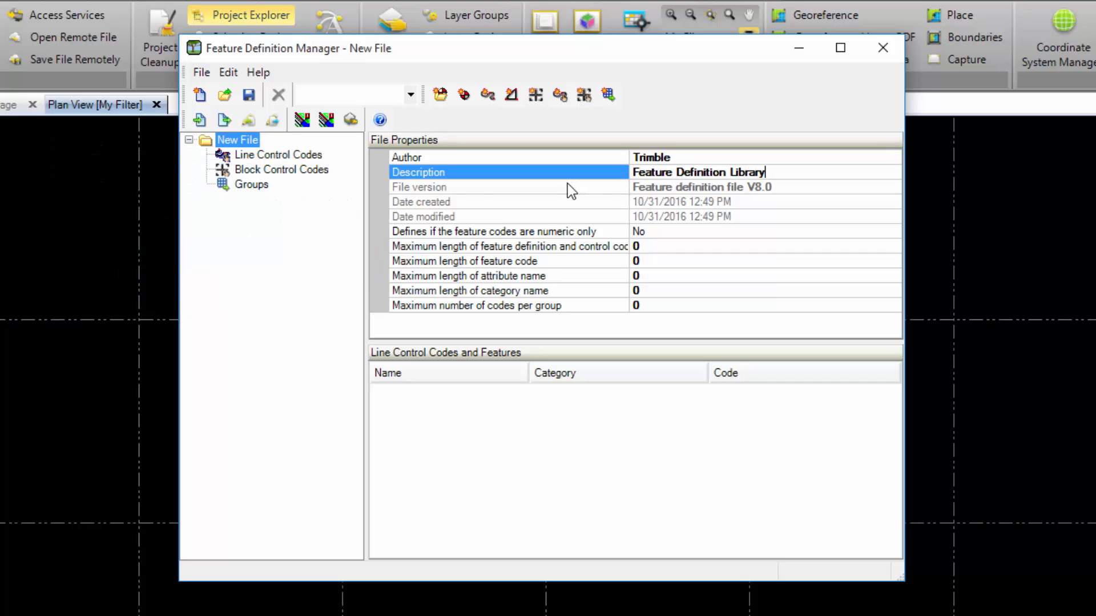
click(328, 183)
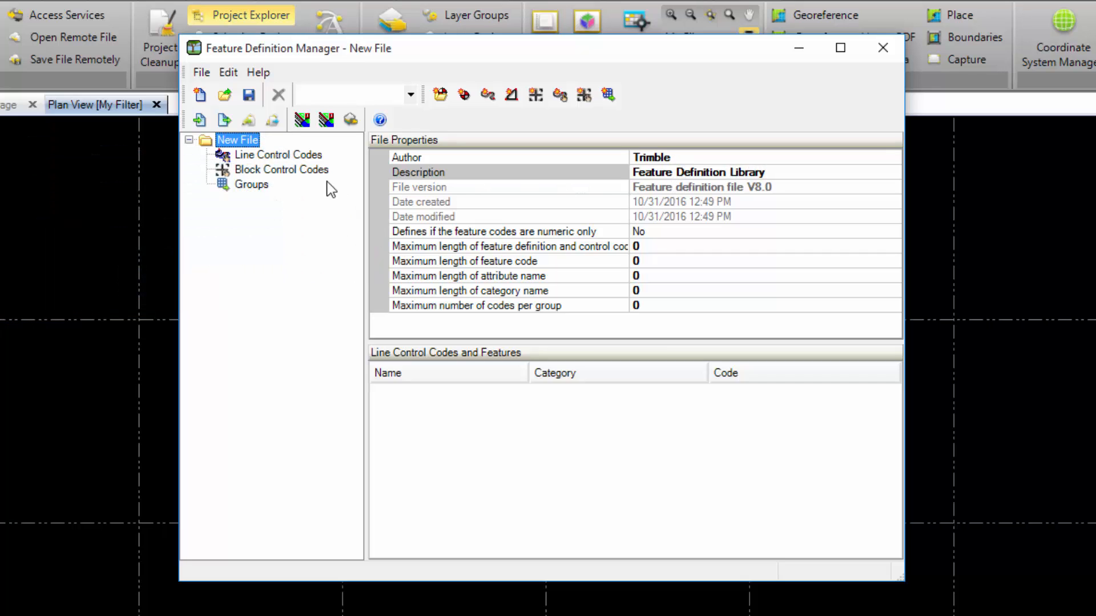
Start a custom CSV import and load TRMB_Survey.csv from the desktop's Custom FDM folder as the source file
click(201, 72)
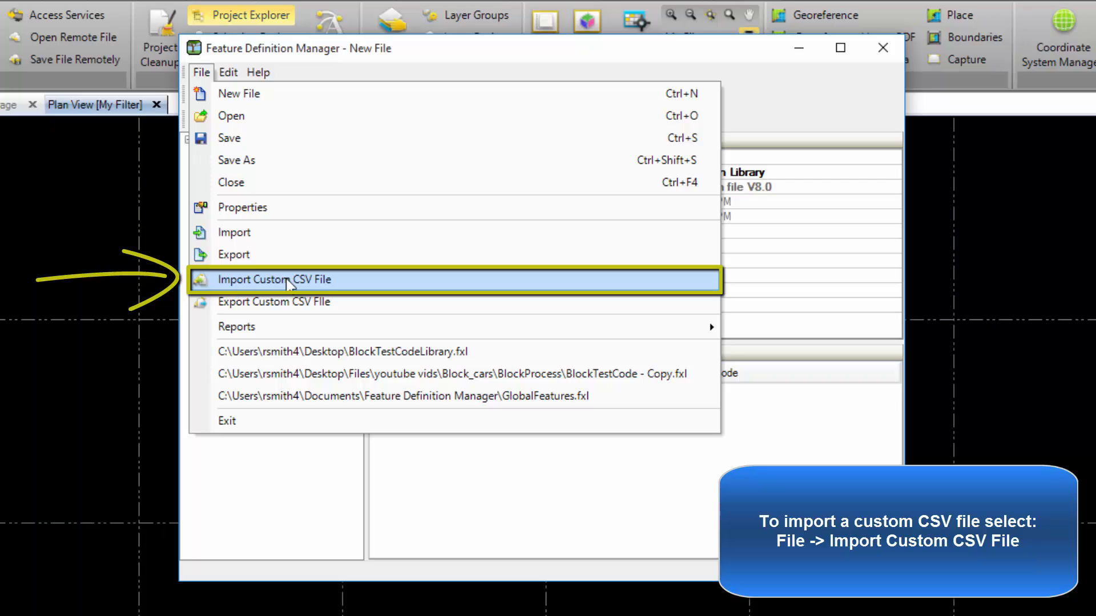
click(287, 280)
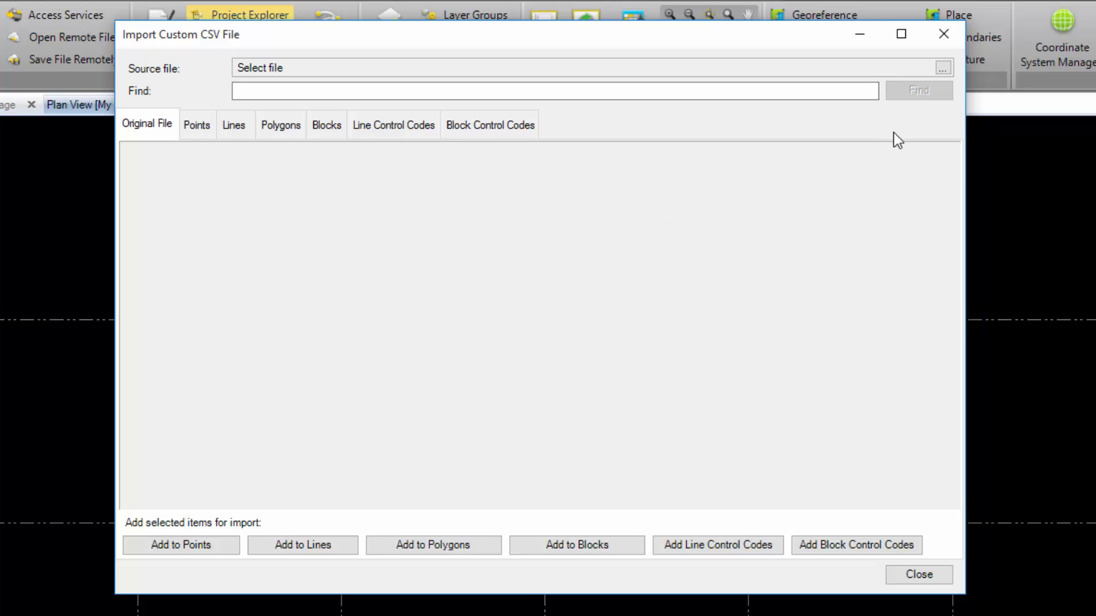
click(943, 69)
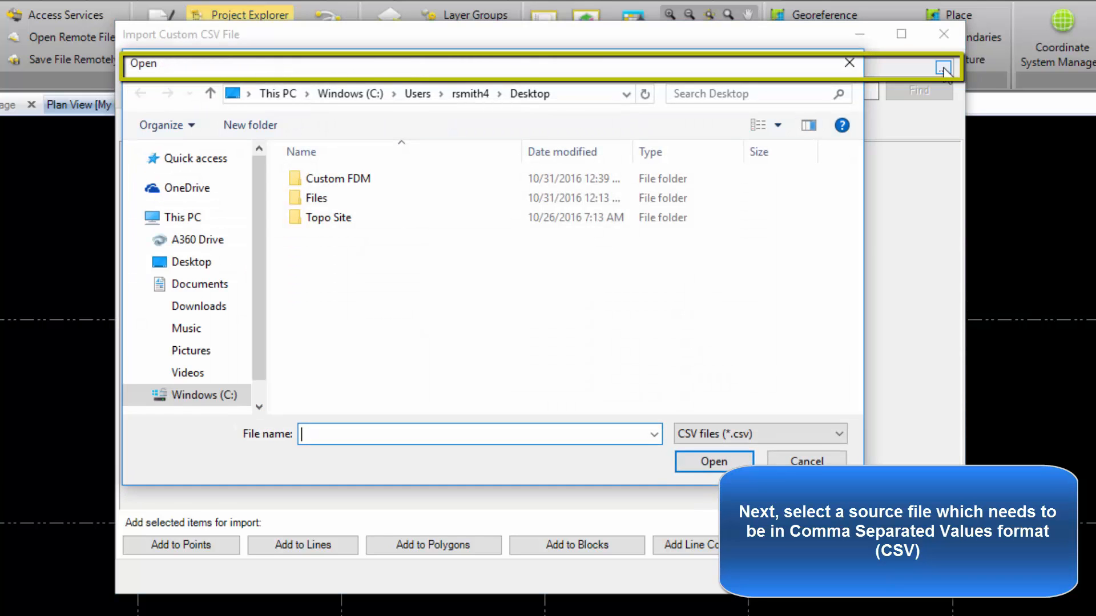
click(203, 267)
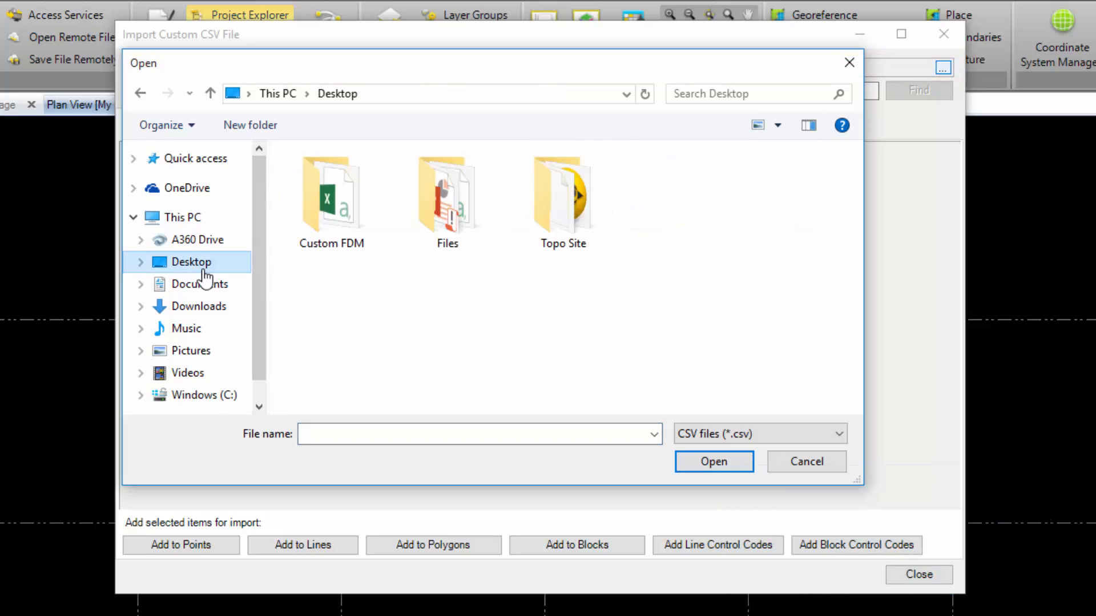
double_click(338, 244)
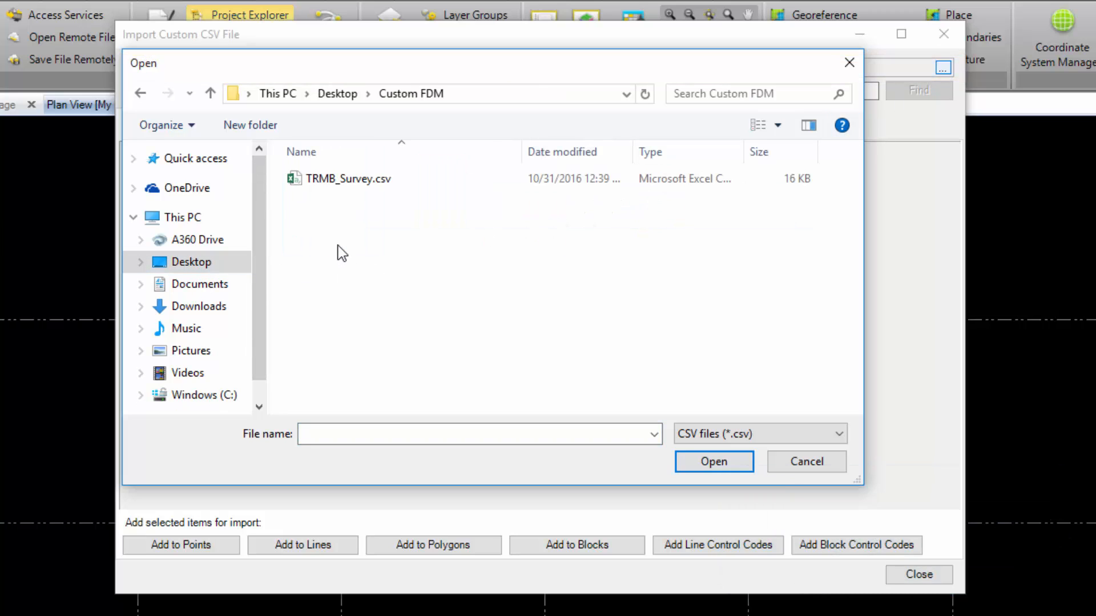
click(341, 184)
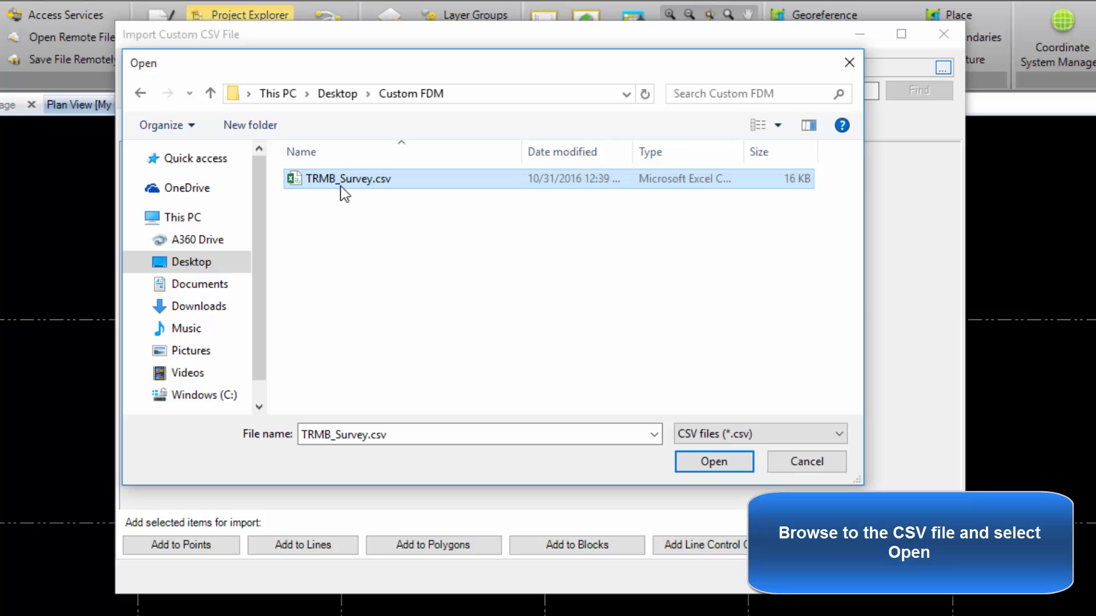
click(714, 465)
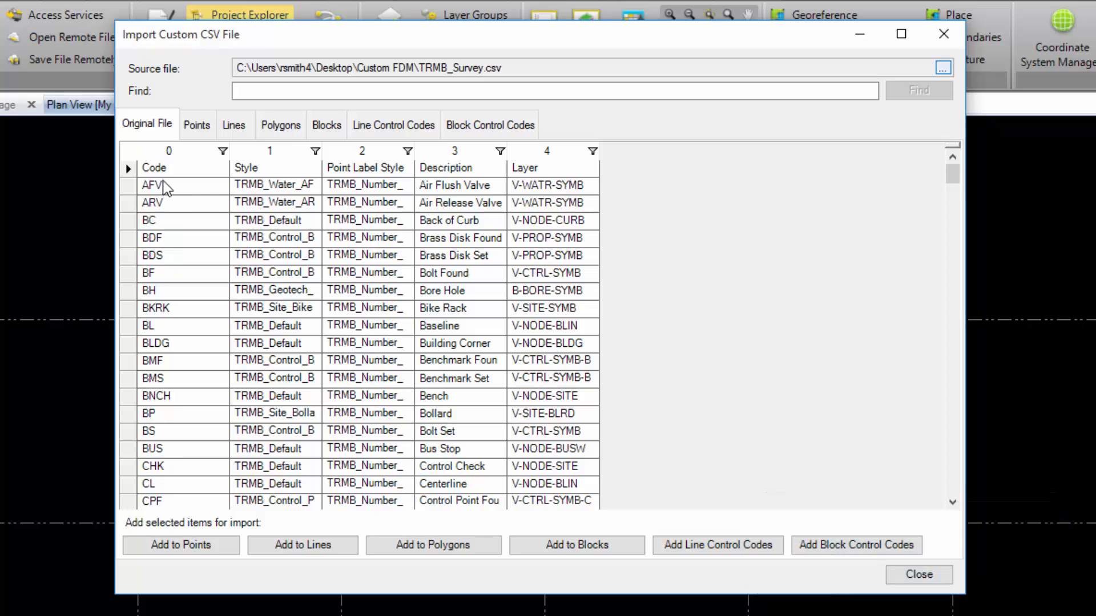
Examine the source file's Code, Style, Point Label Style, Description and Layer columns and how its code sections are arranged
drag(184, 169, 552, 171)
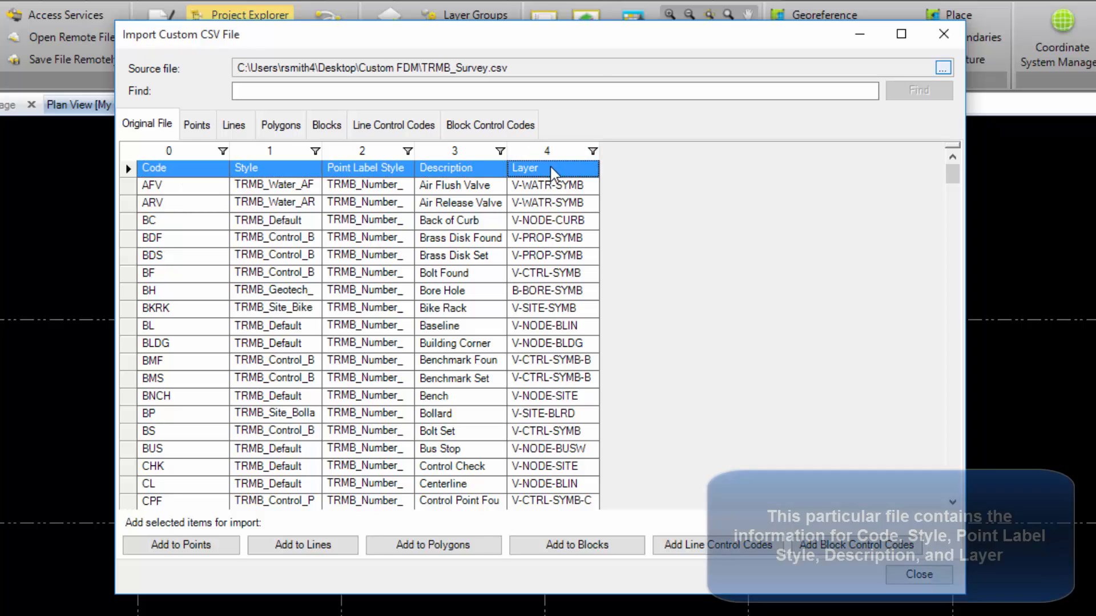
click(199, 188)
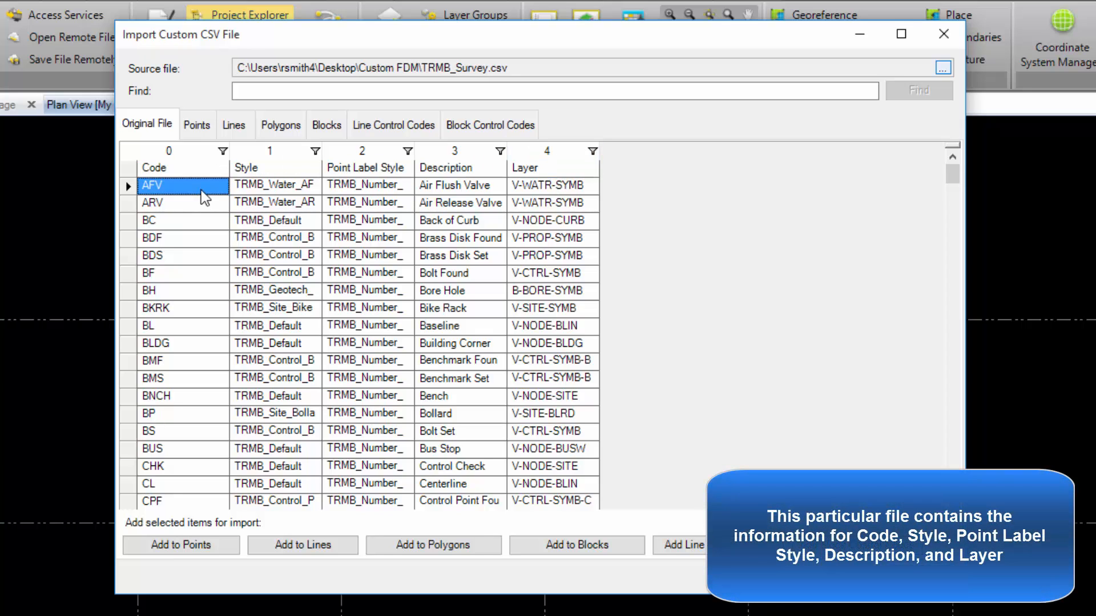
scroll(239, 225, down, 18)
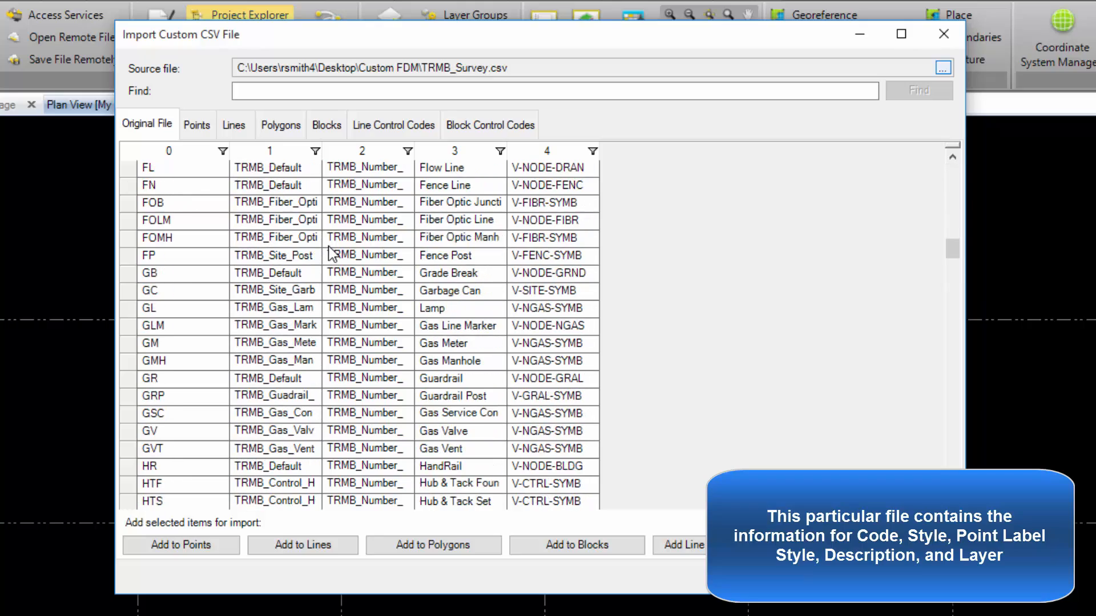
scroll(331, 254, down, 20)
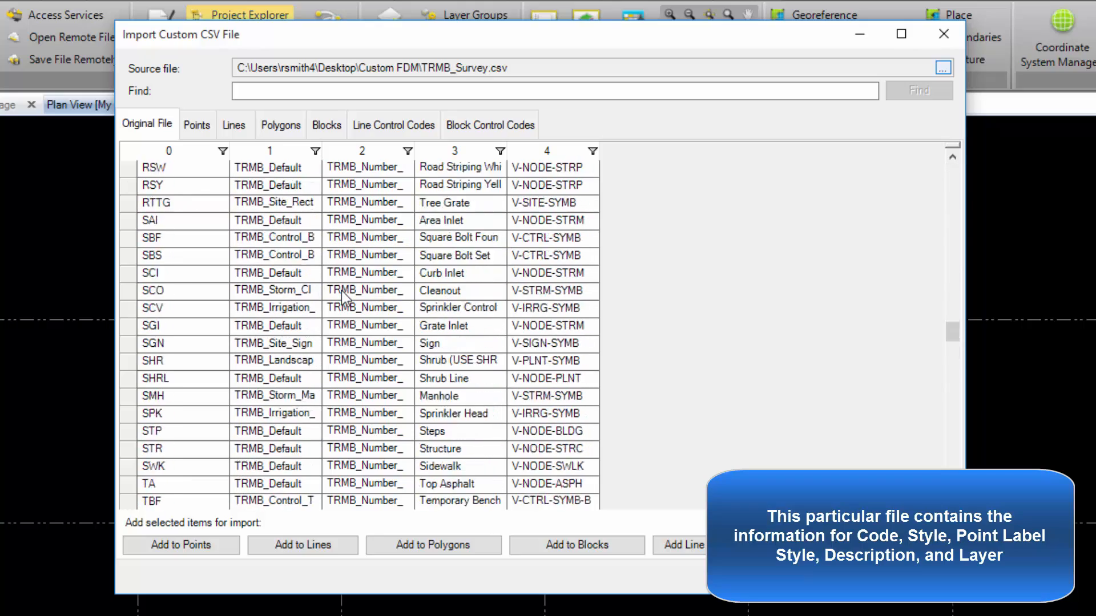
scroll(351, 295, down, 7)
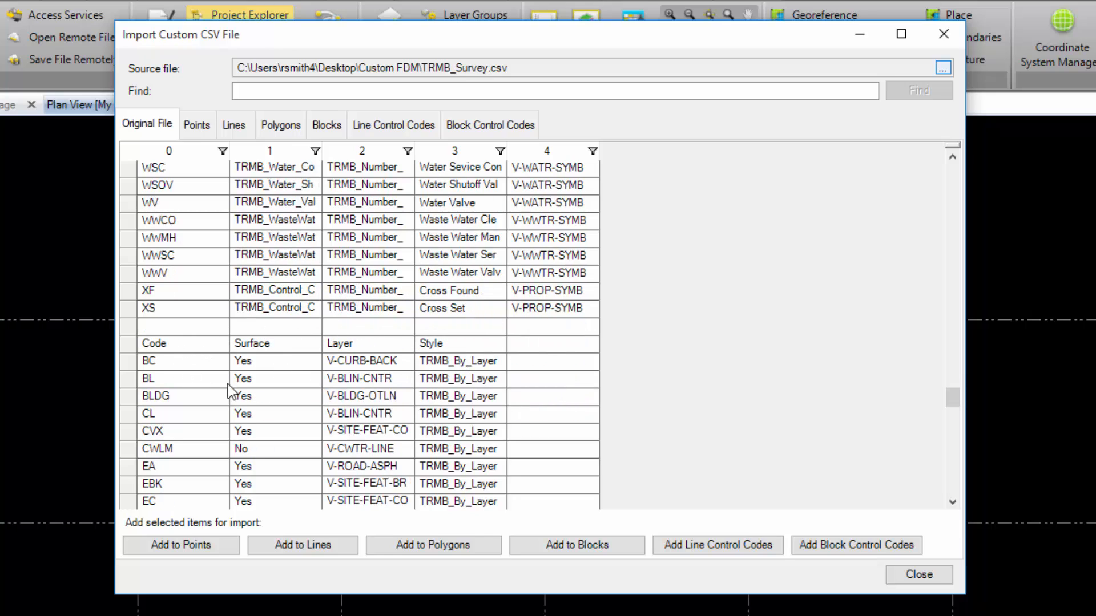
scroll(438, 370, up, 15)
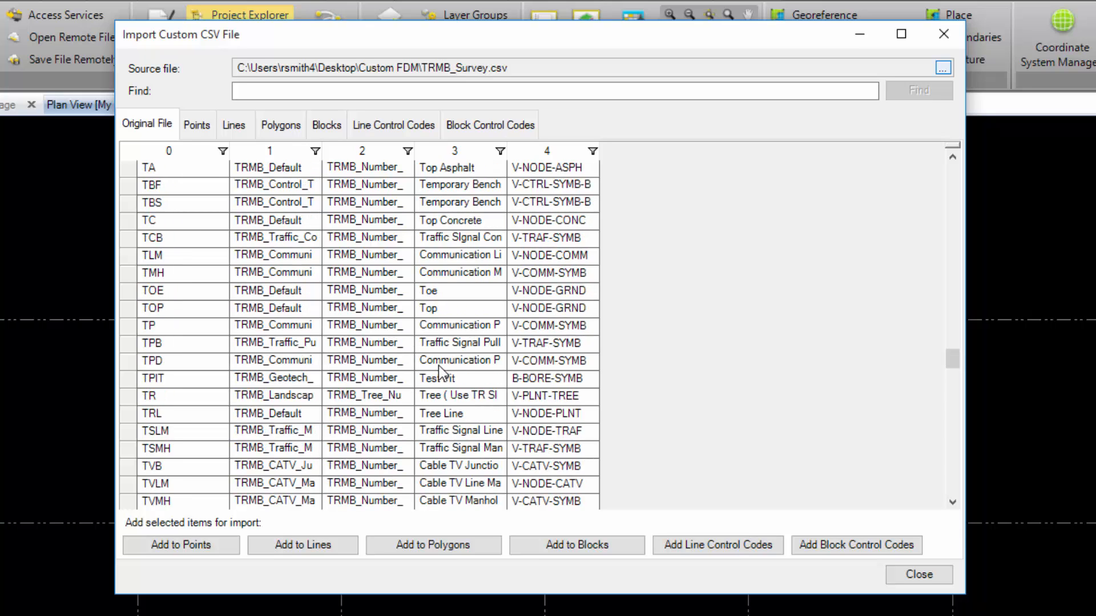
scroll(438, 365, up, 15)
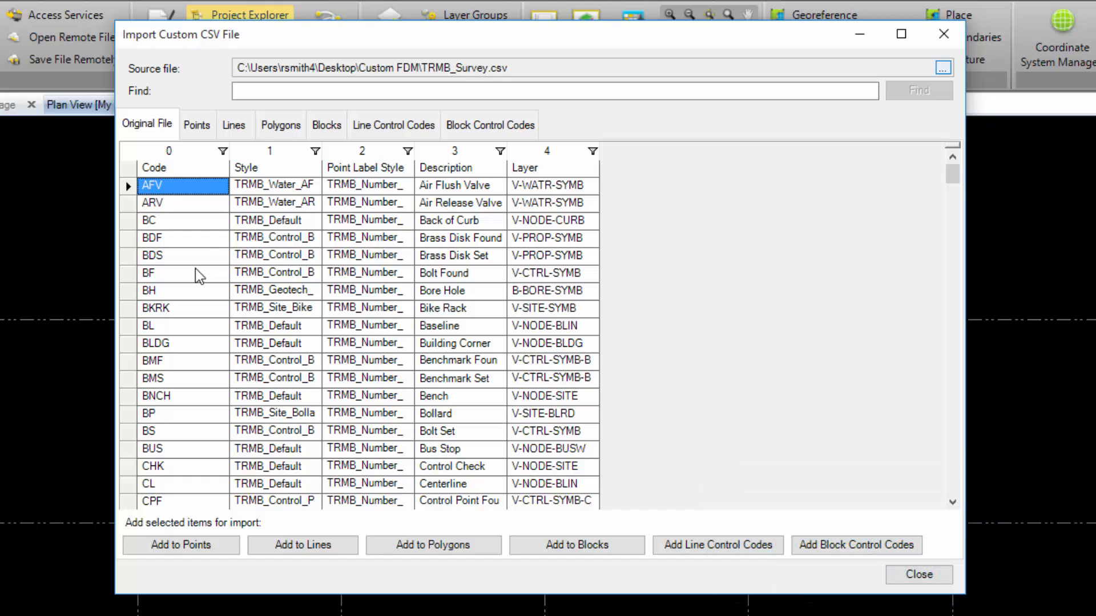
click(176, 170)
click(269, 172)
click(393, 171)
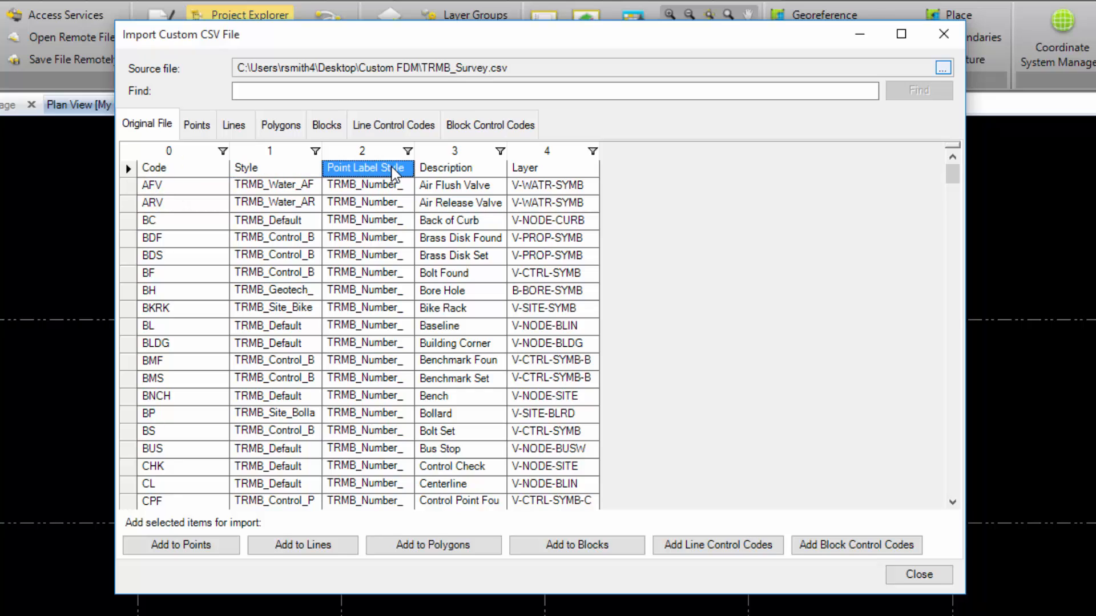
click(447, 171)
click(545, 173)
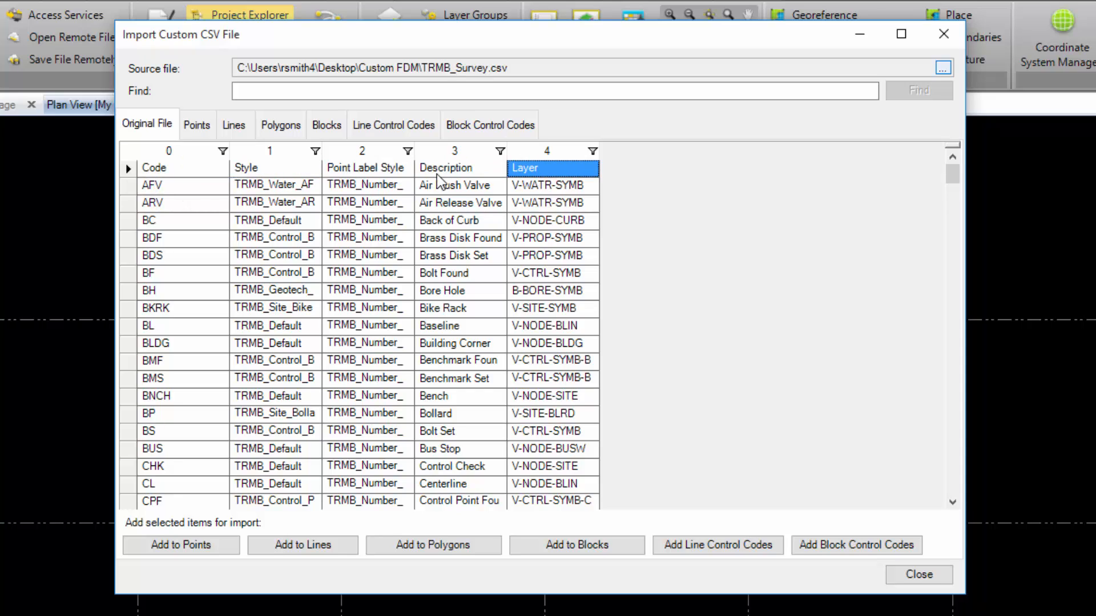
click(197, 186)
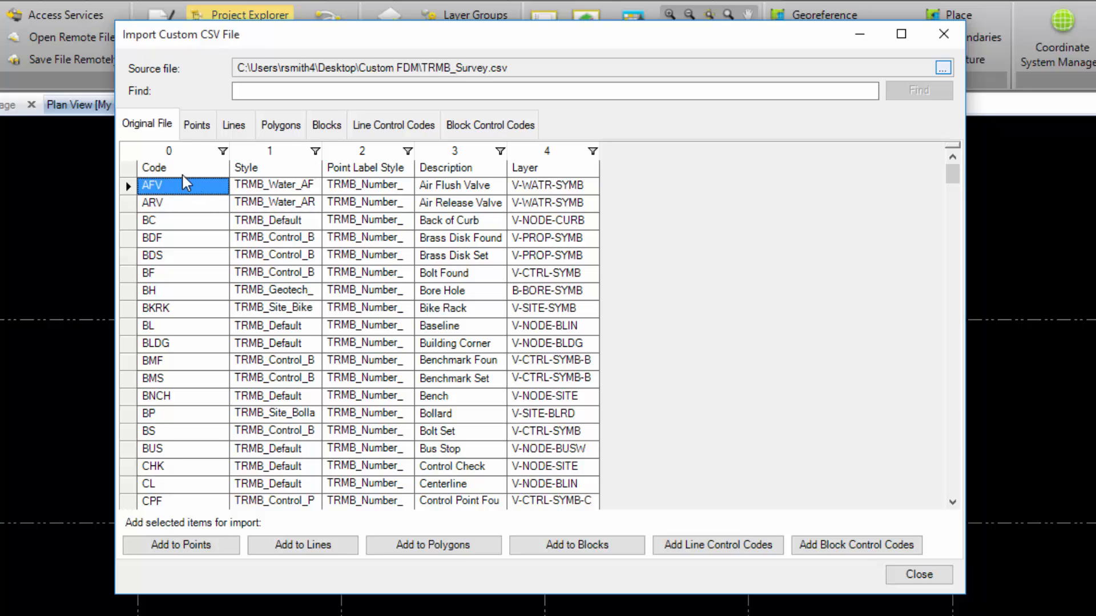
Select the first section's cells from the Code header through the Layer cell of row XS and add them to the point features
drag(181, 173, 559, 463)
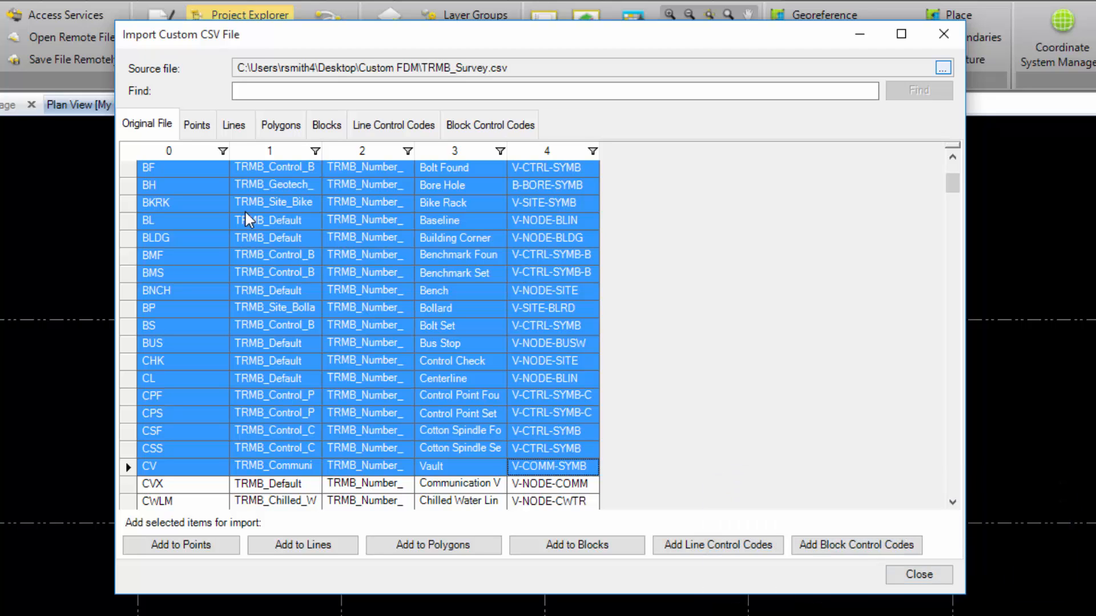
scroll(541, 253, down, 3)
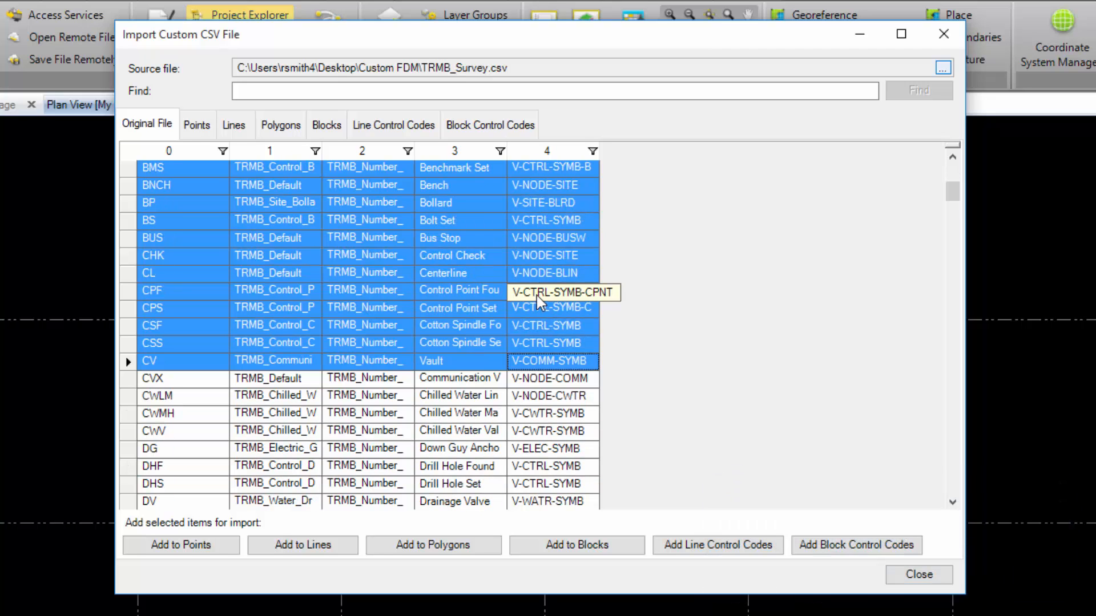
scroll(382, 260, down, 20)
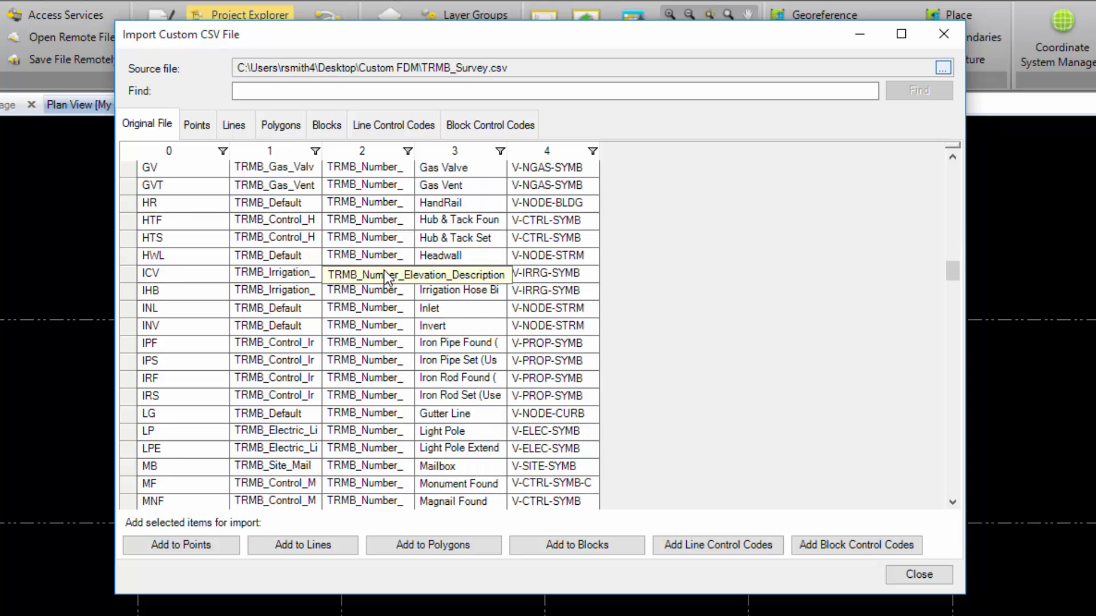
scroll(391, 286, down, 8)
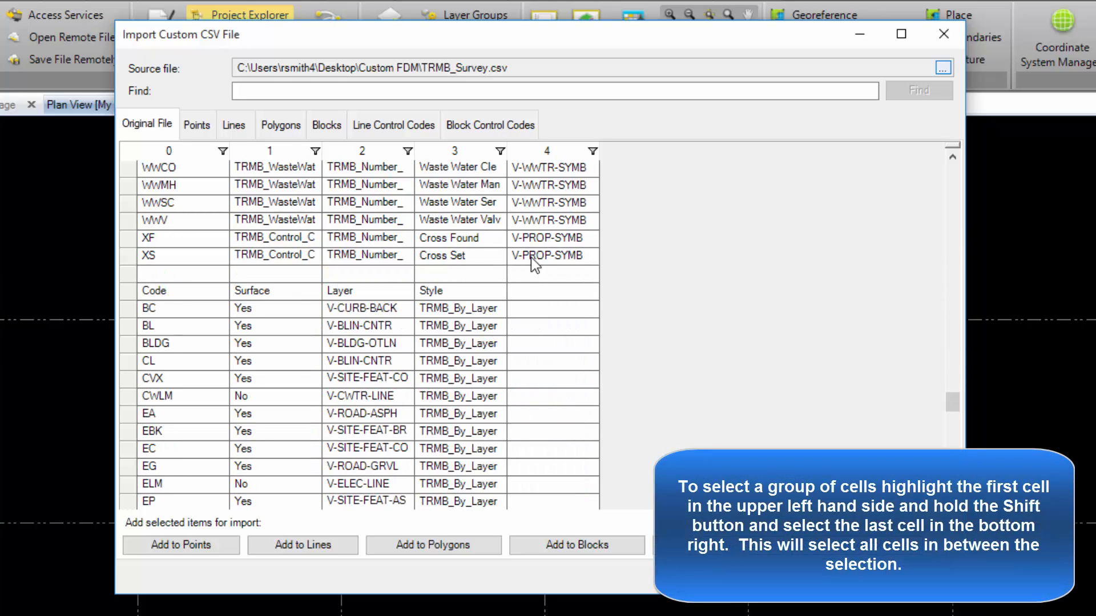
shift+click(534, 262)
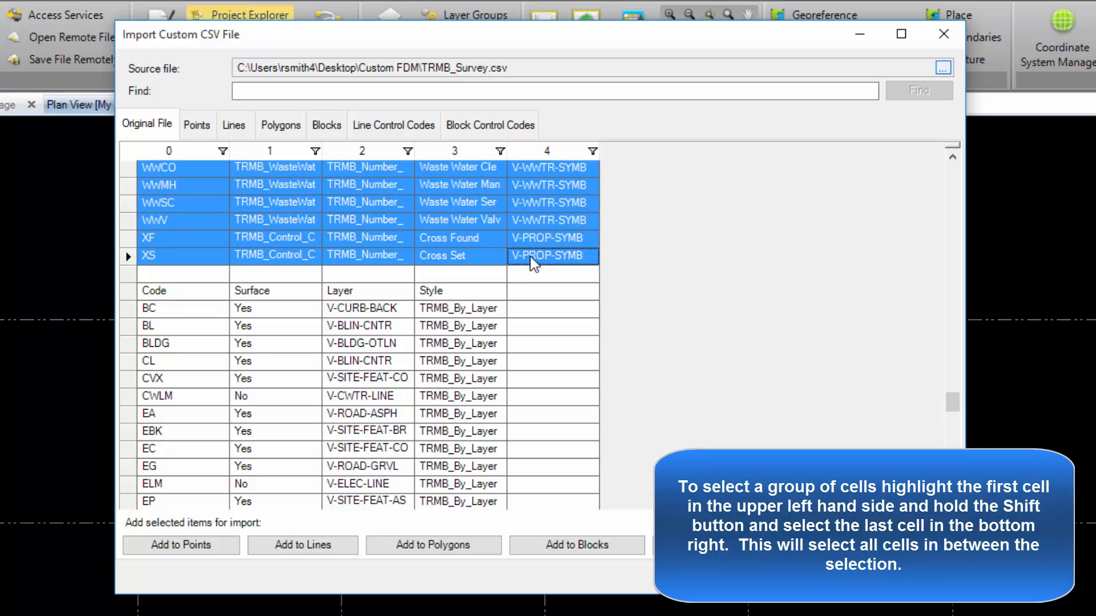
drag(952, 402, 803, 191)
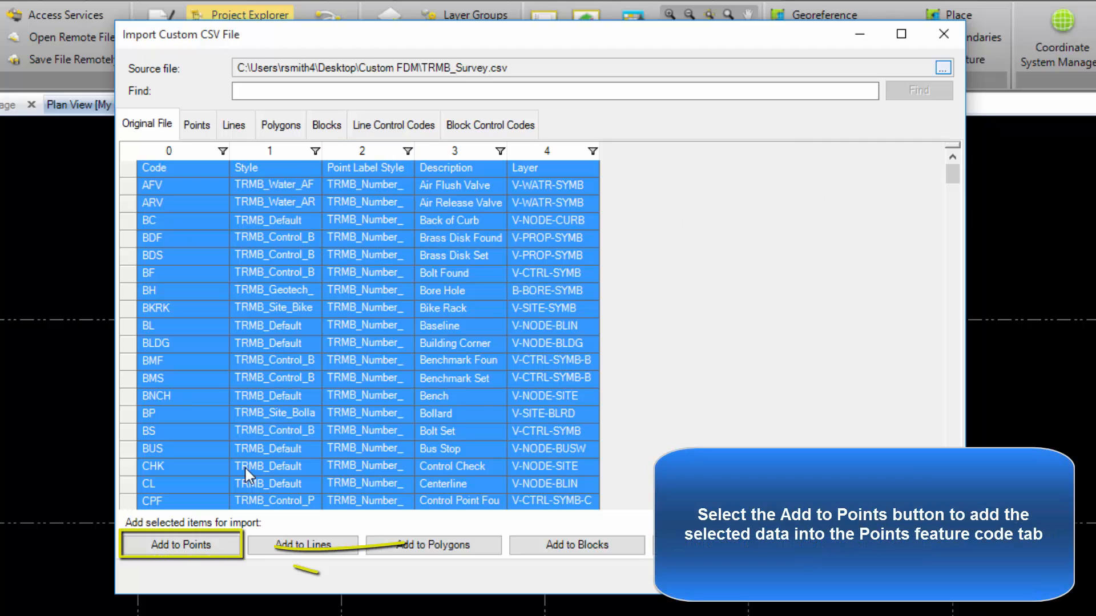
click(180, 552)
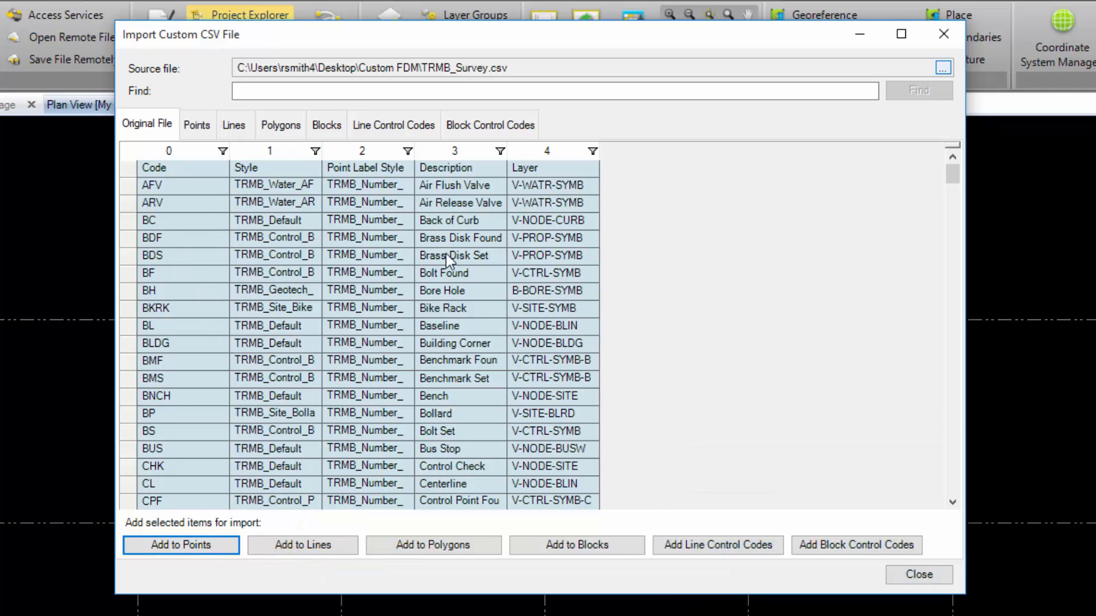
In the points data, assign the Code property to the first column and Label Style to the Point Label Style column
click(194, 125)
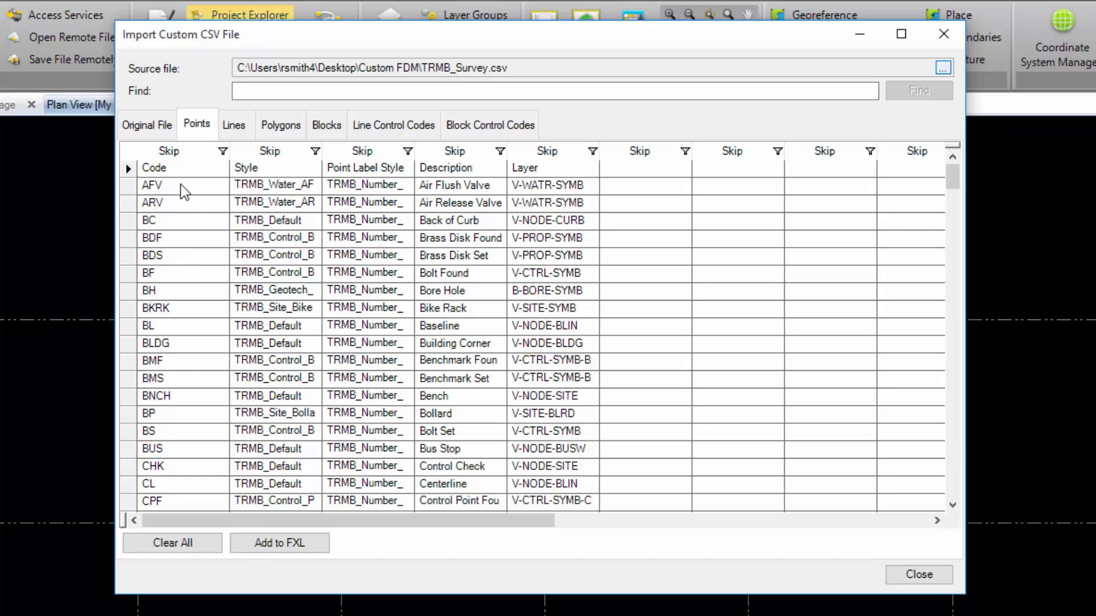
right_click(182, 156)
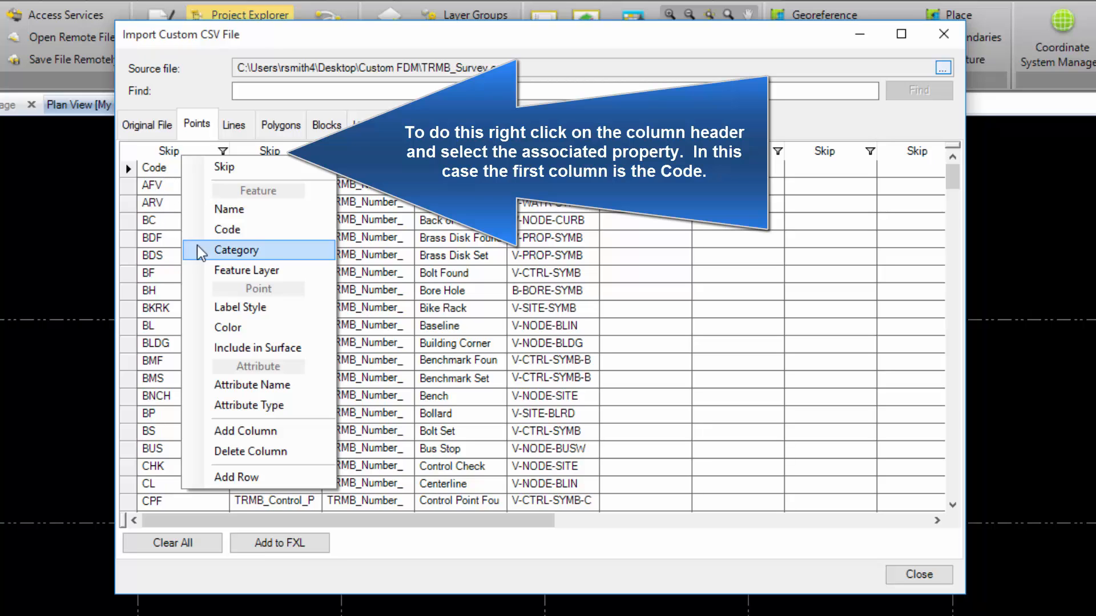
click(227, 230)
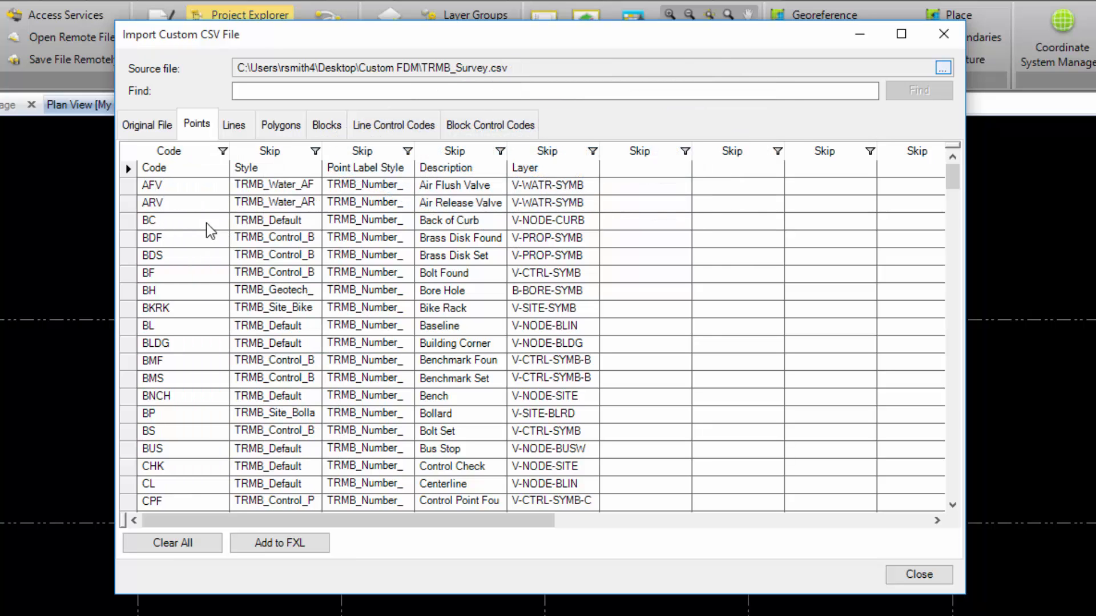
click(271, 160)
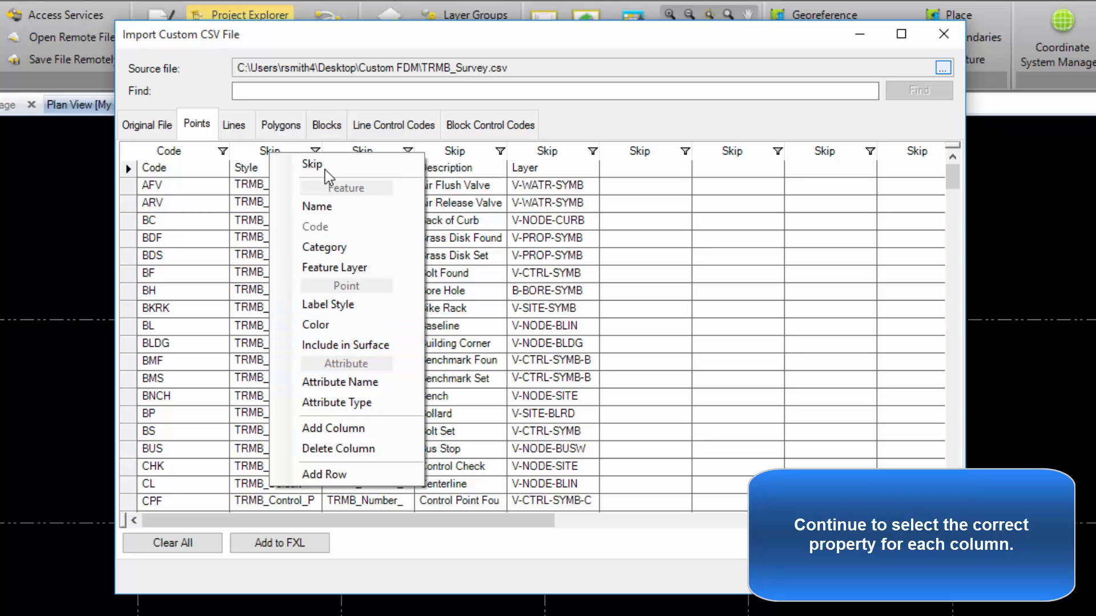
click(518, 173)
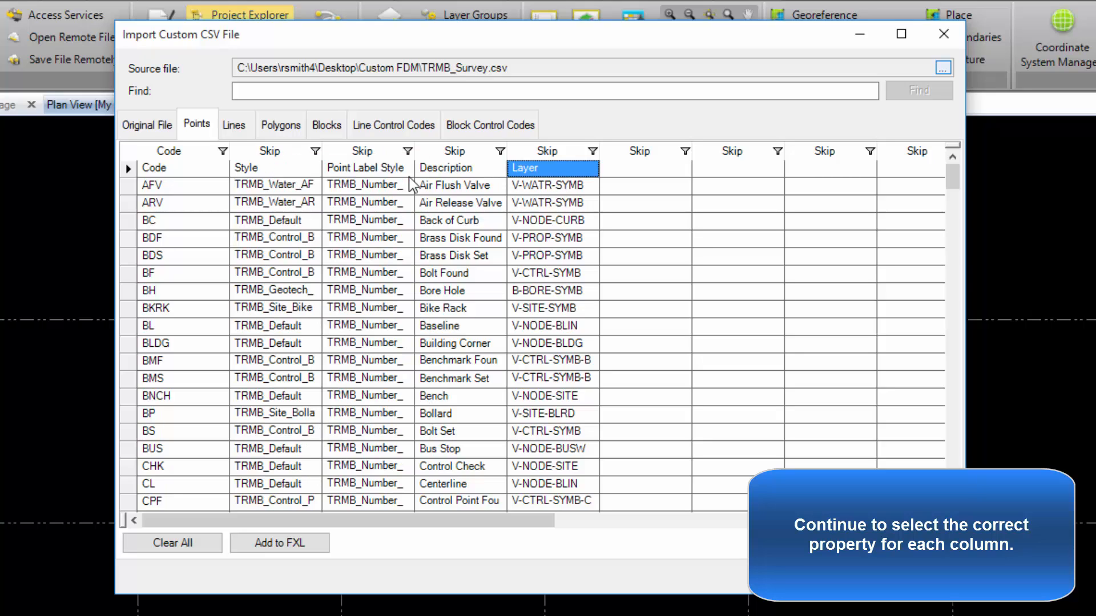
click(378, 168)
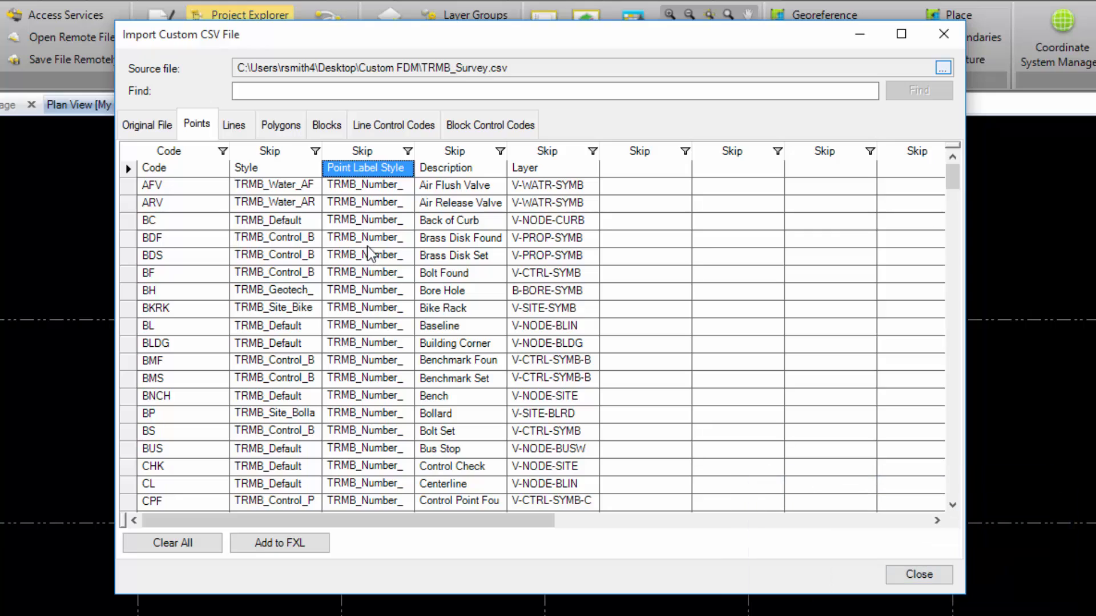
click(363, 151)
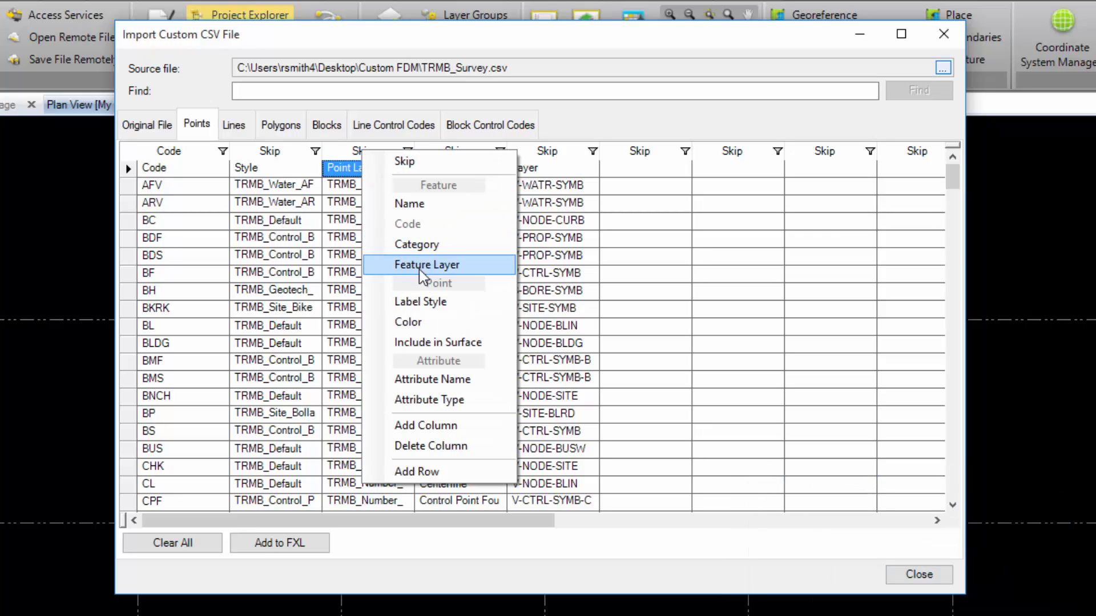
click(423, 302)
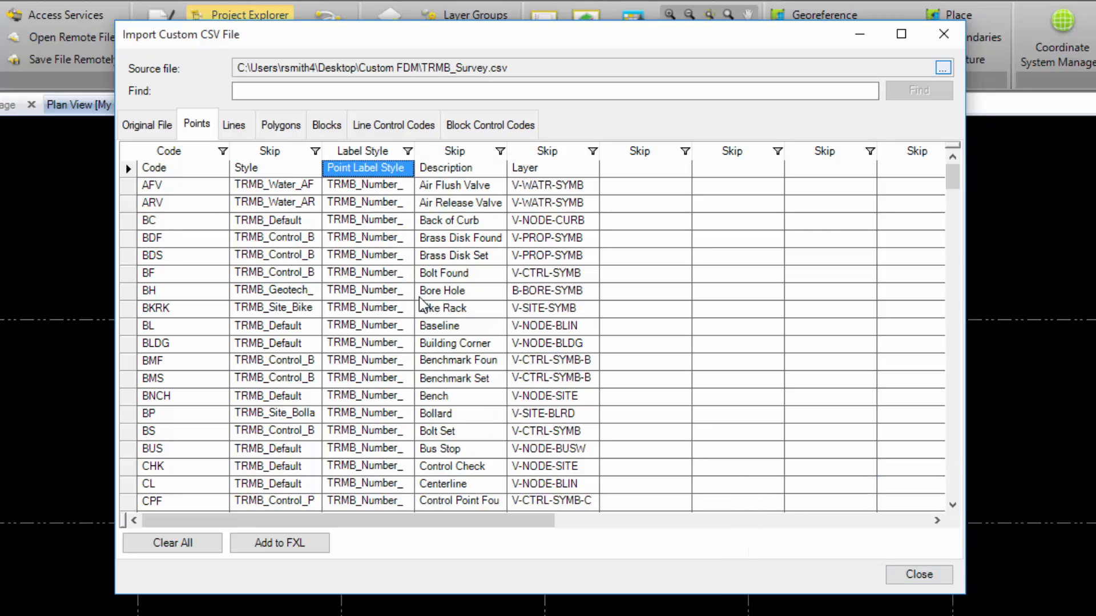
Assign the Name property to the points' Description column and Feature Layer to the Layer column
right_click(451, 169)
click(450, 169)
click(451, 153)
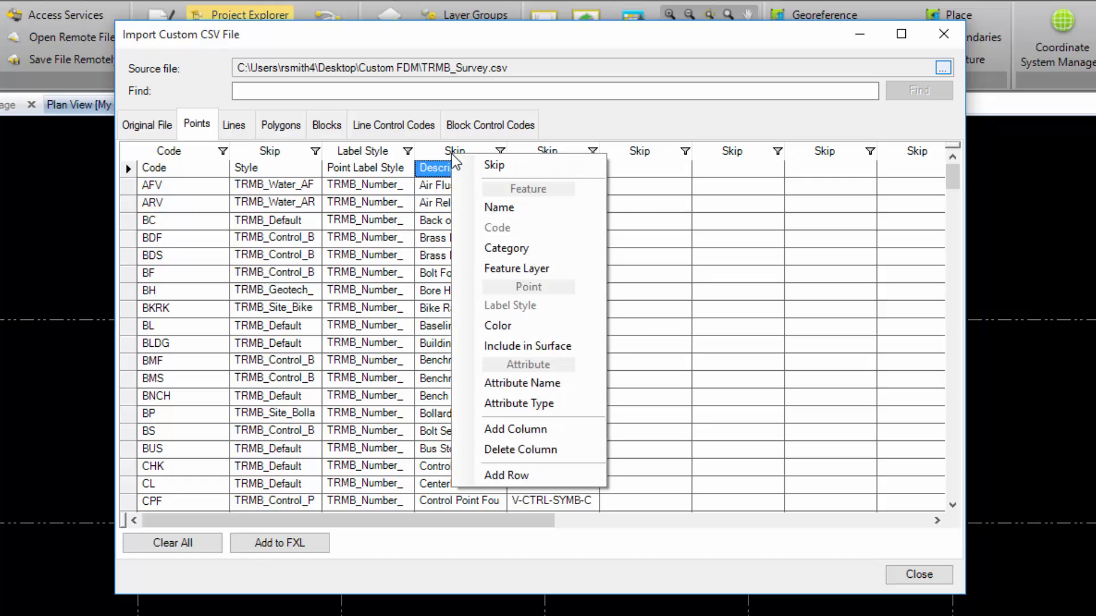
click(505, 210)
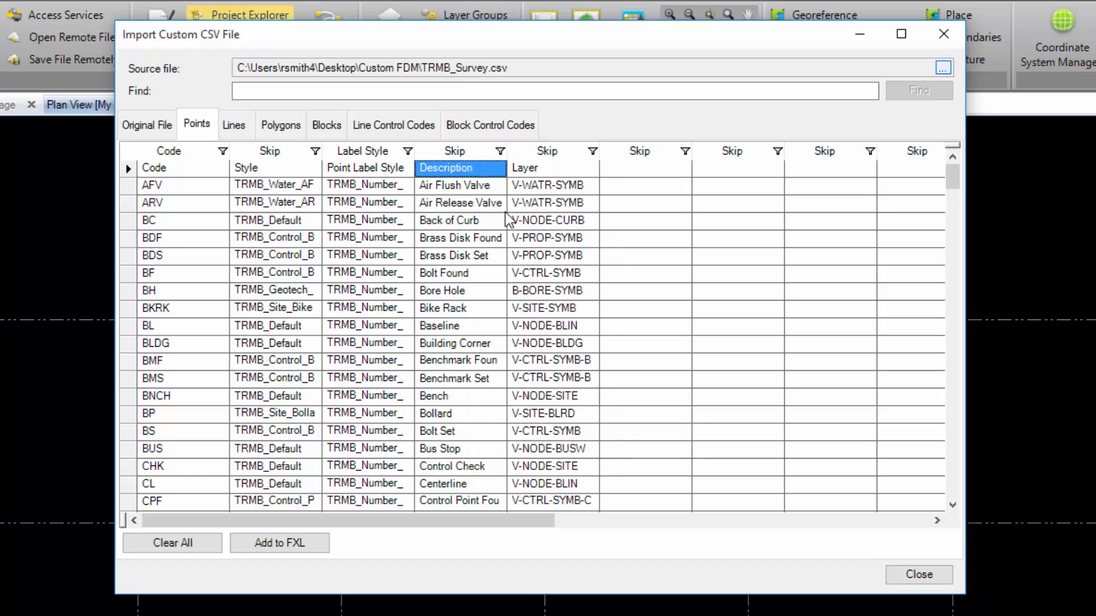
right_click(543, 163)
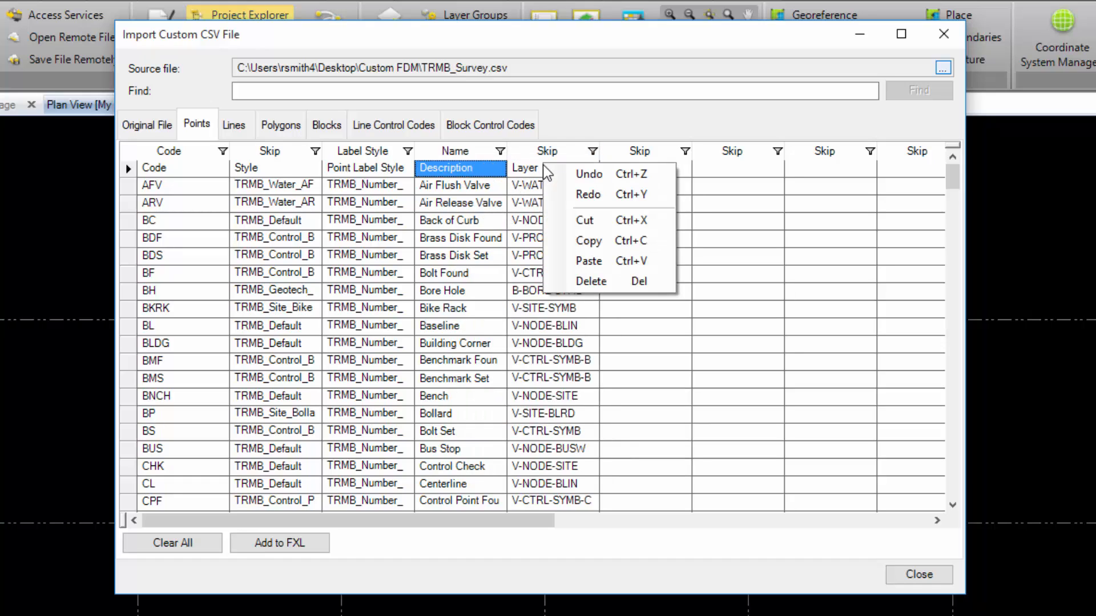
click(536, 166)
click(542, 151)
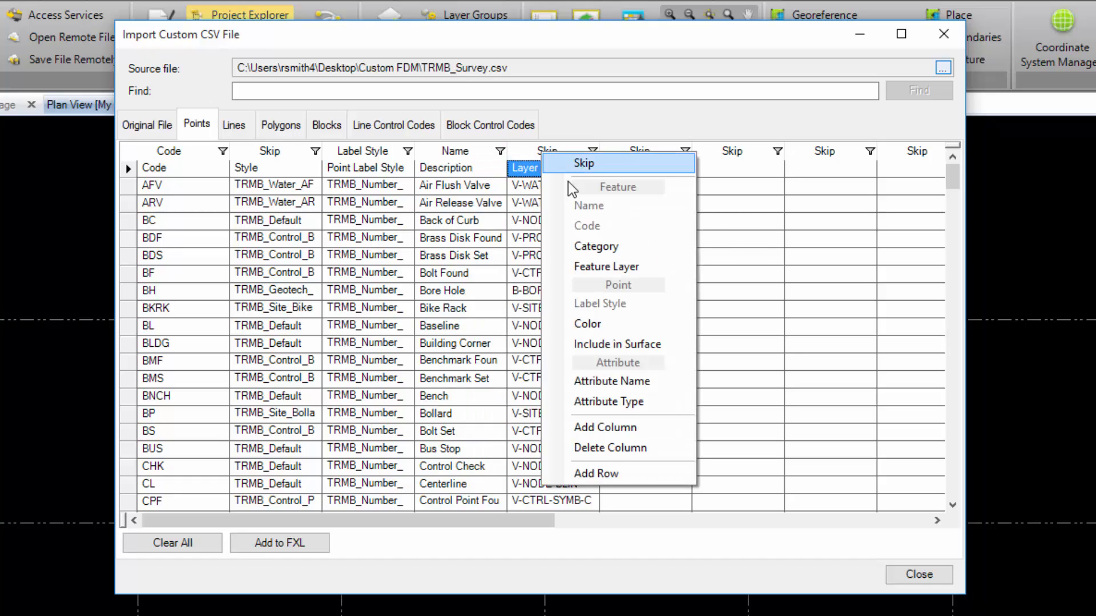
click(602, 261)
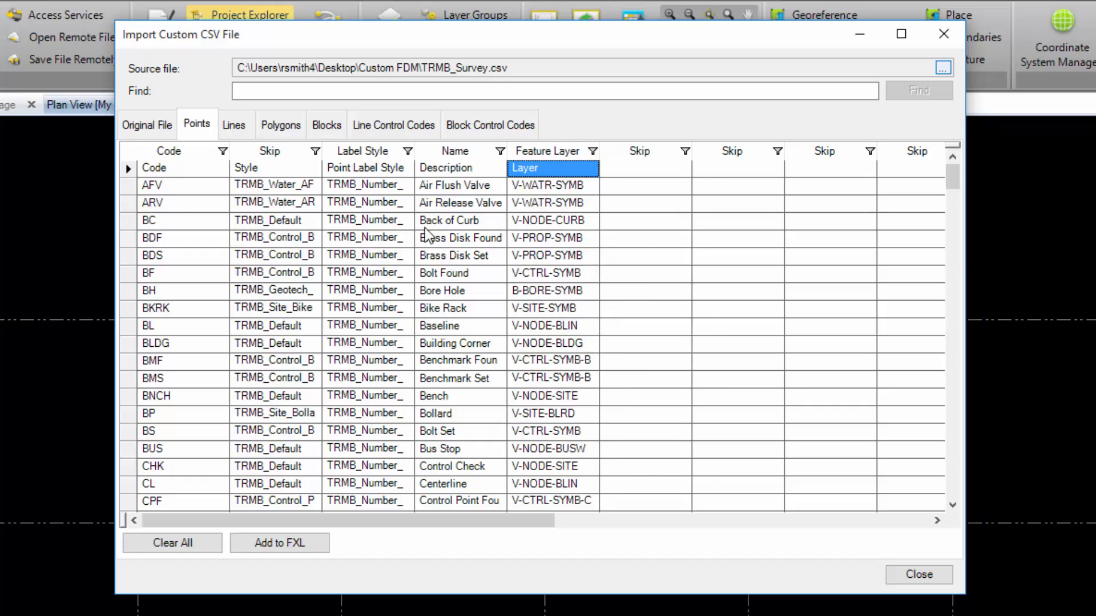
Add an extra column to the points data and delete the last empty column
click(269, 169)
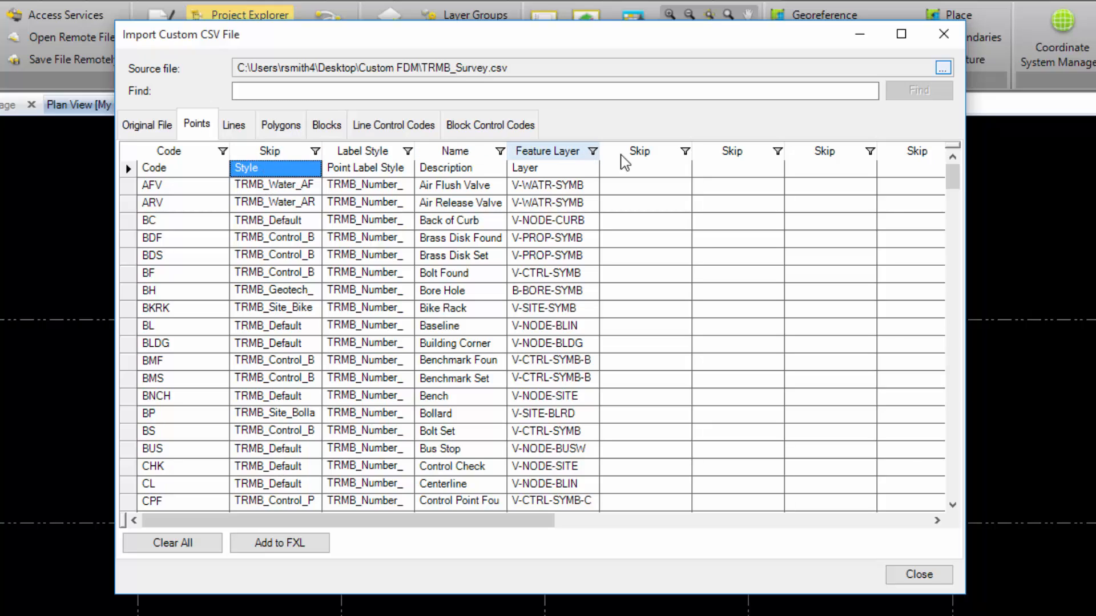
right_click(584, 160)
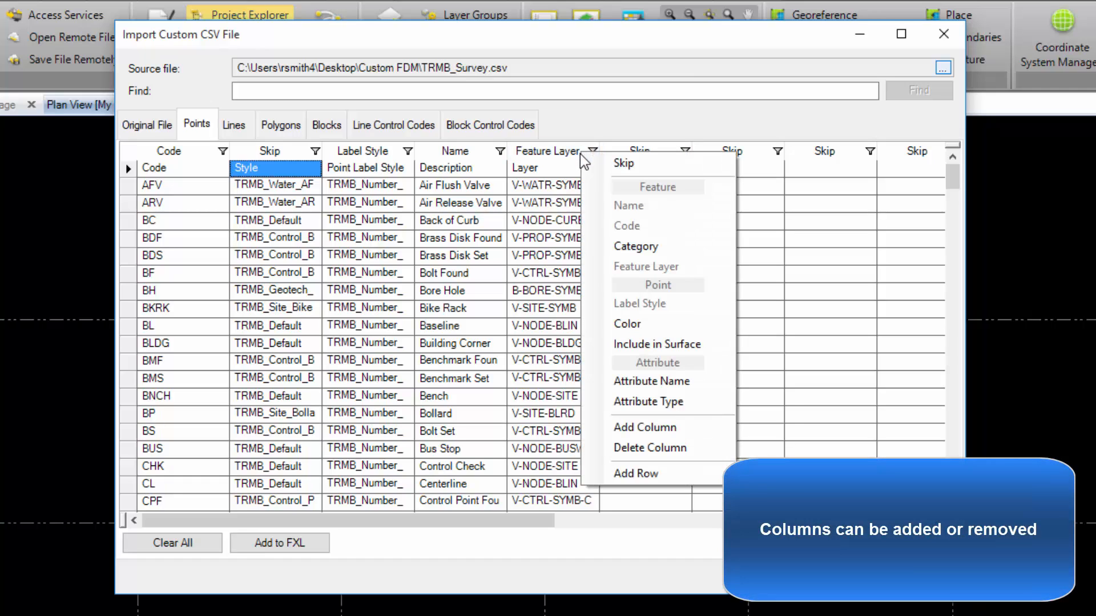
click(656, 427)
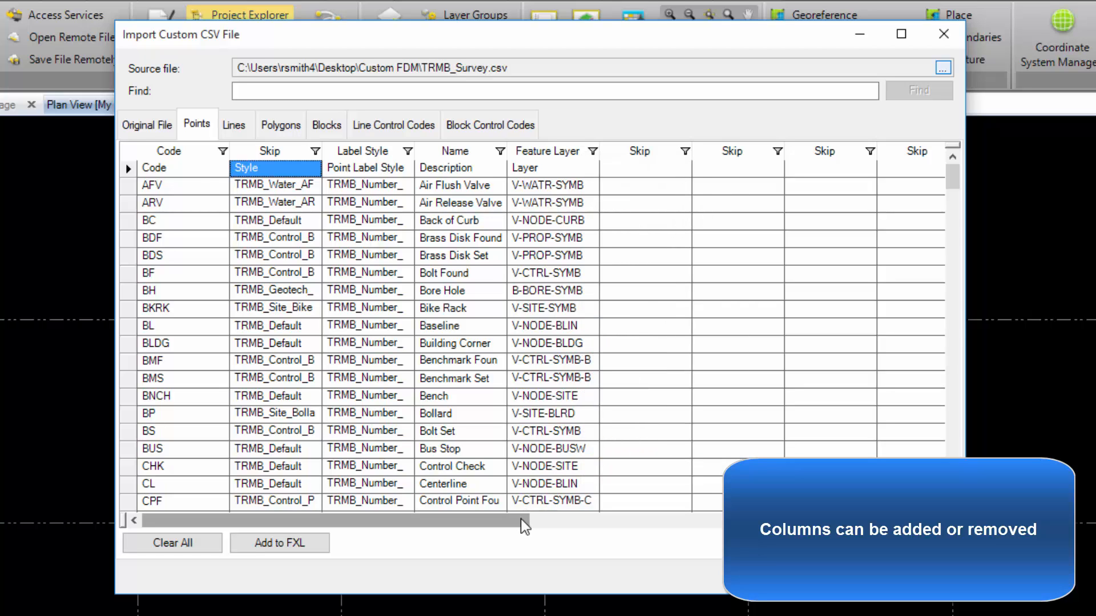
drag(531, 519, 923, 426)
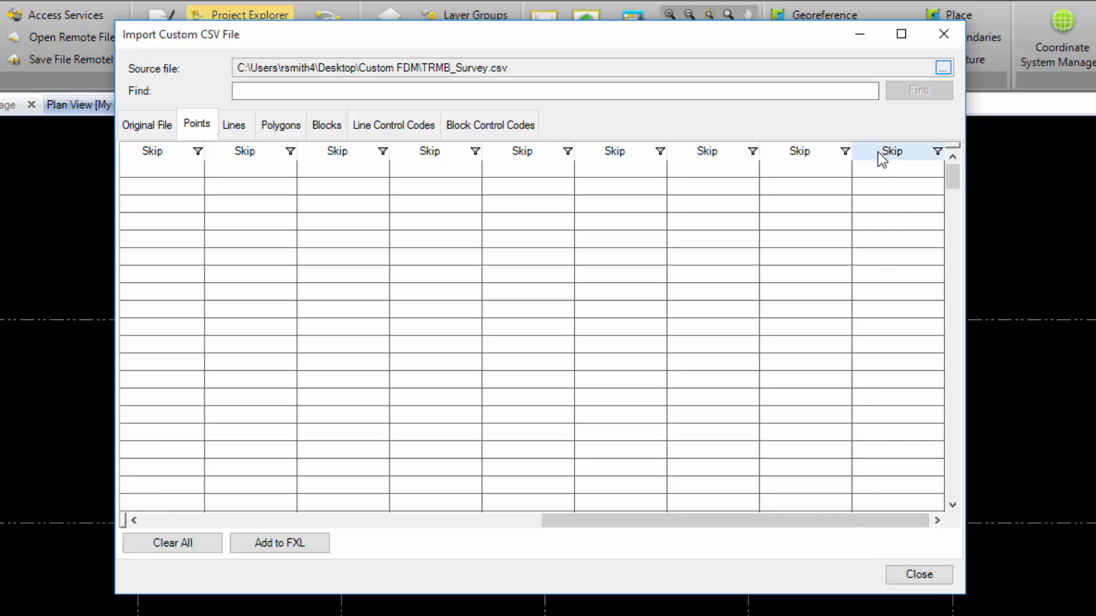
click(893, 152)
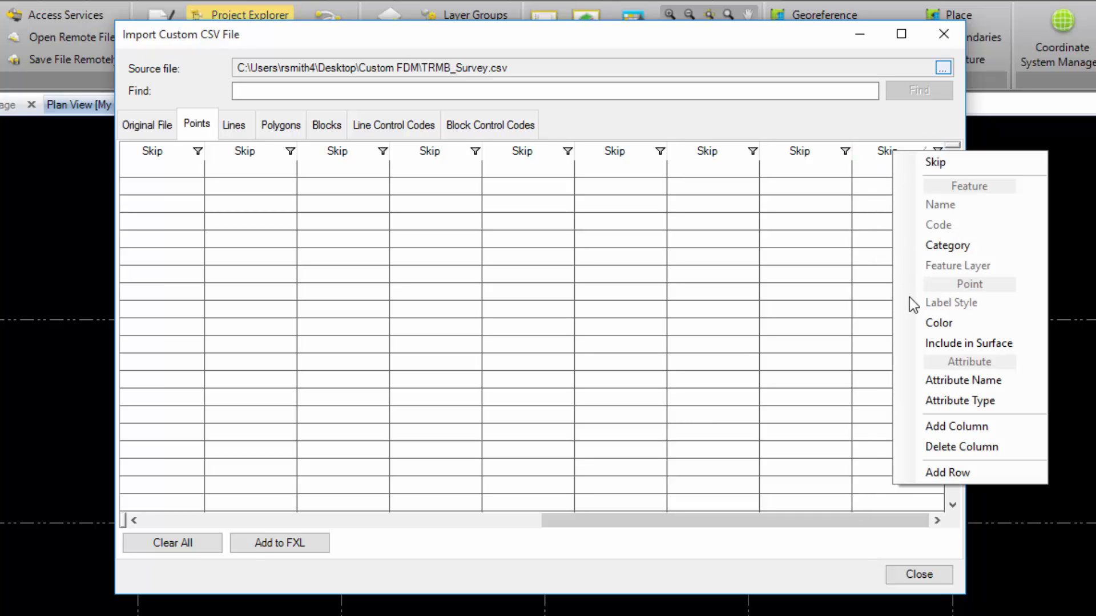
click(937, 448)
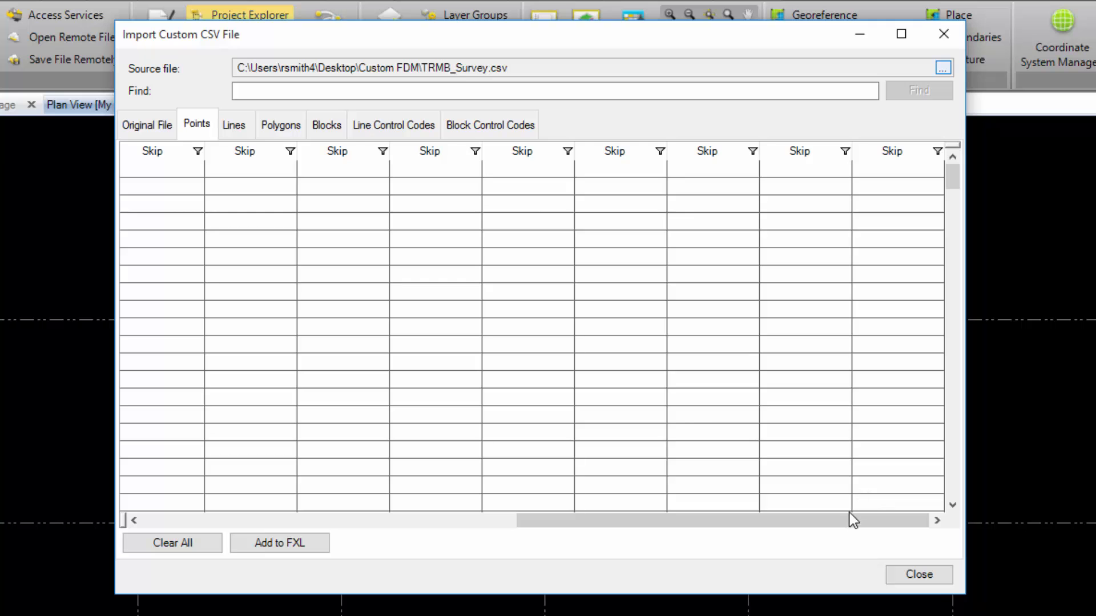
drag(853, 521, 430, 486)
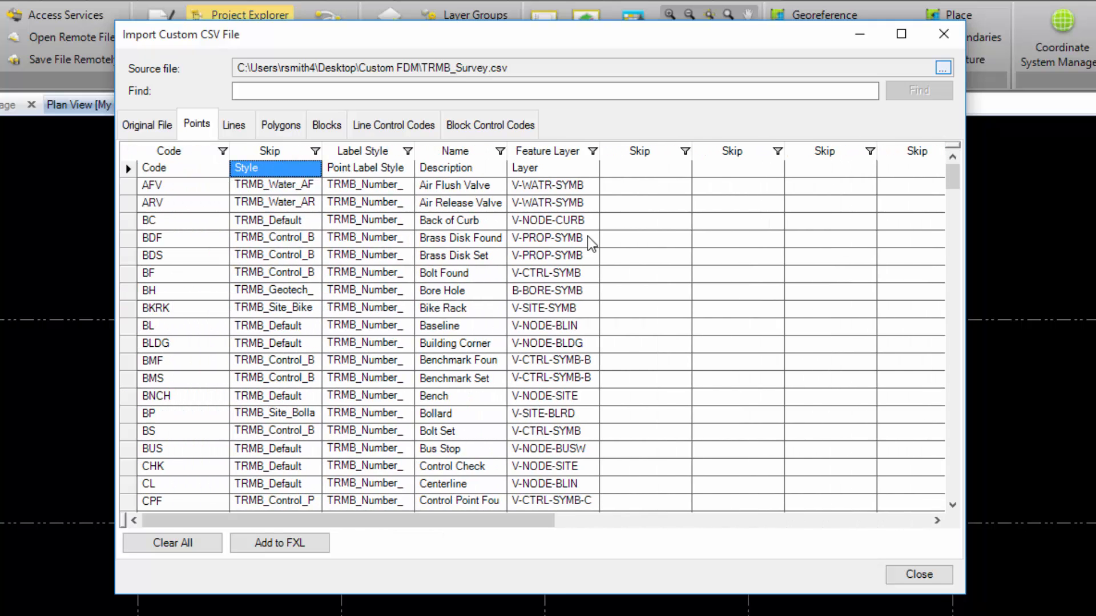
Assign Include in Surface to the first empty column after Feature Layer and enter Yes for AFV and No for ARV
click(634, 169)
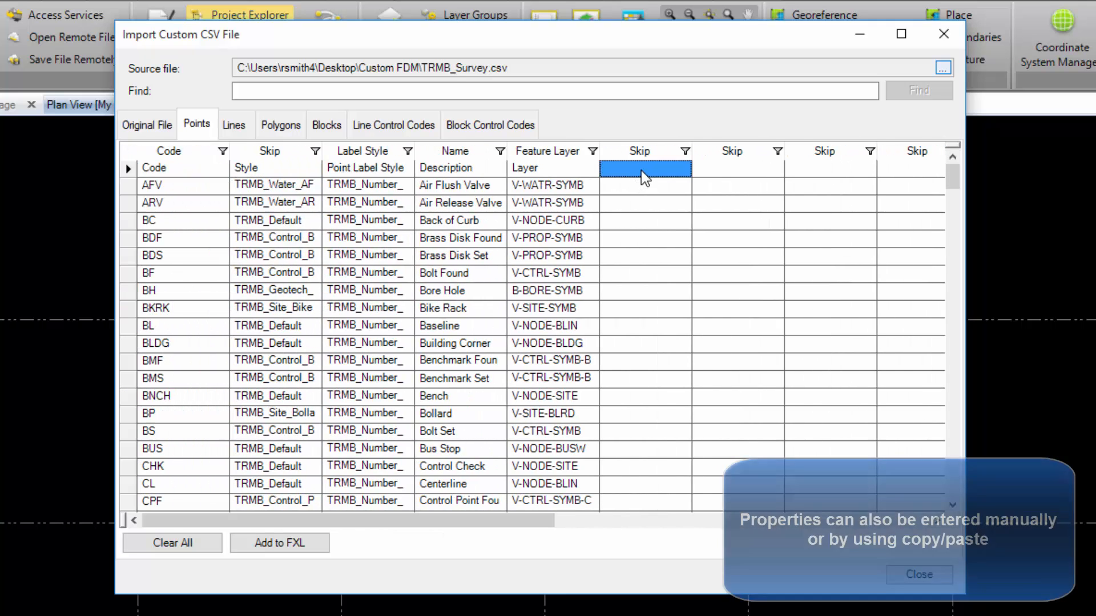
right_click(656, 153)
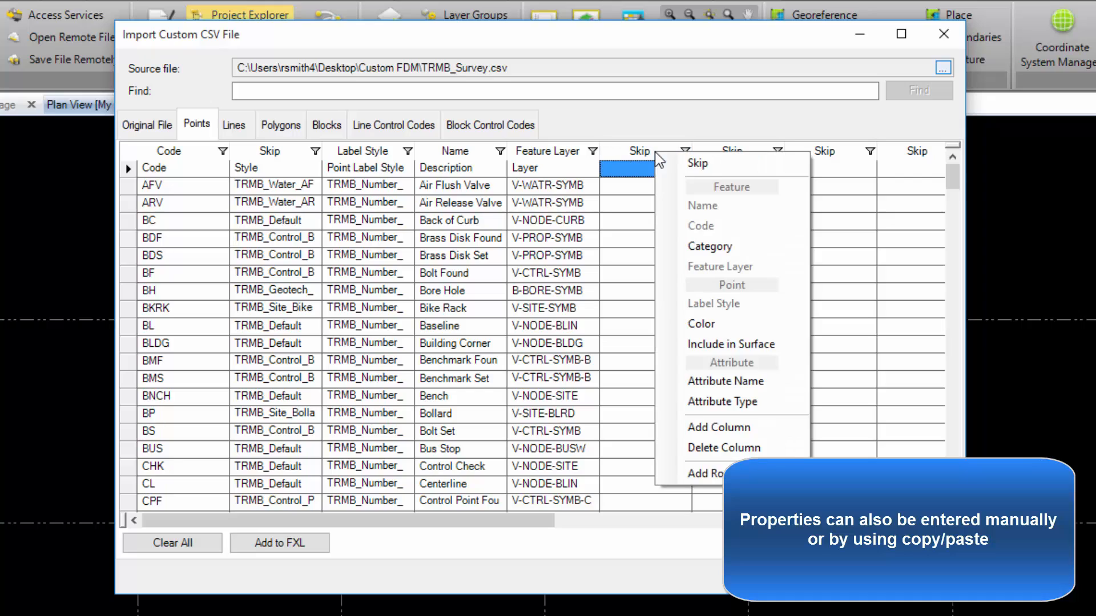
click(760, 343)
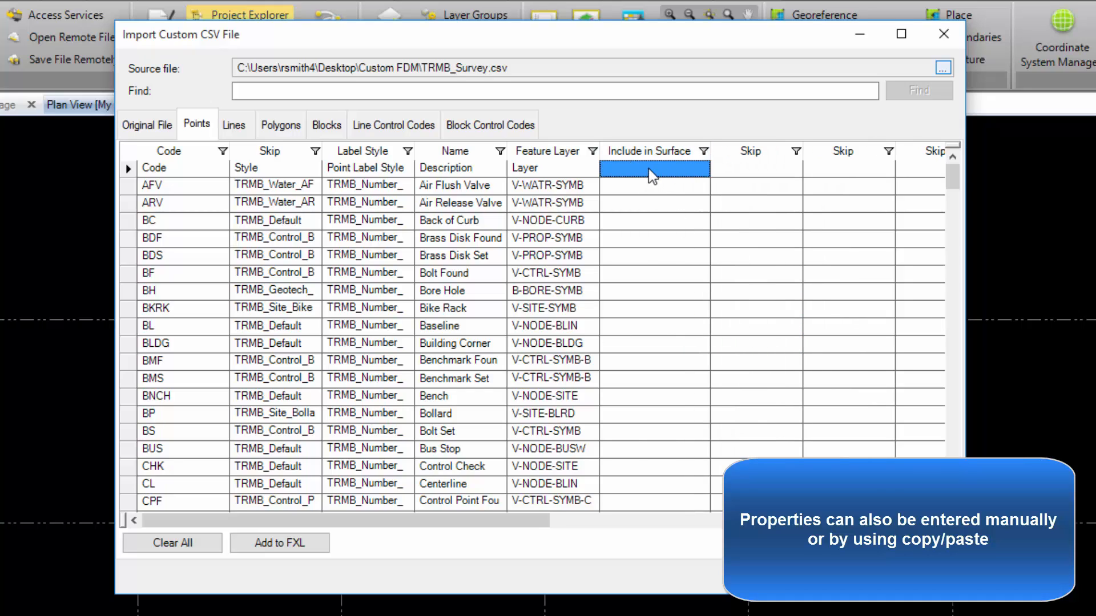
click(643, 186)
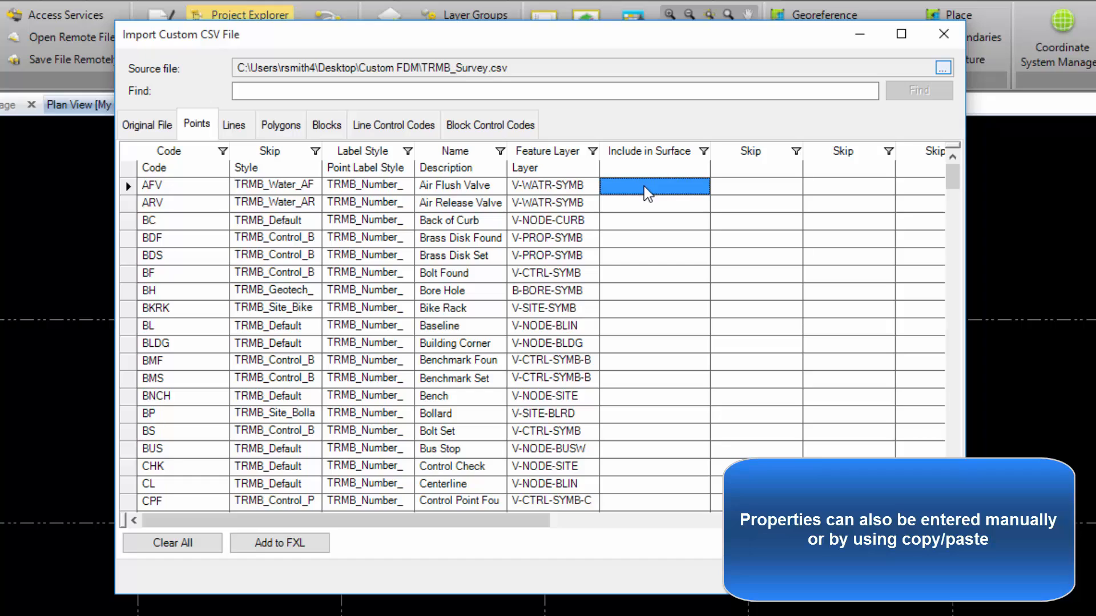
click(644, 186)
text(Yes)
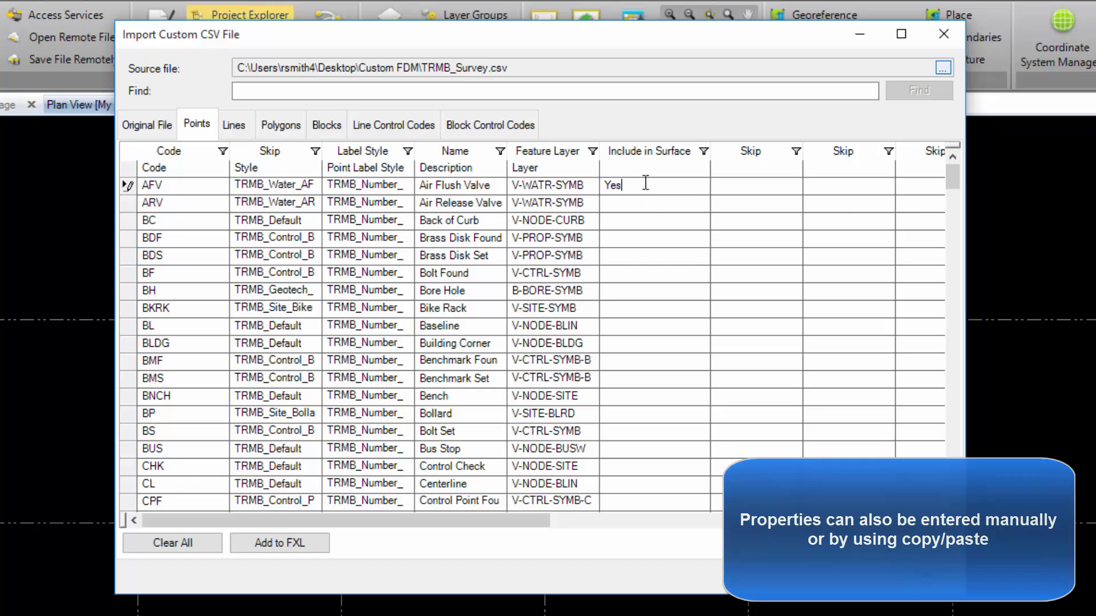
click(678, 215)
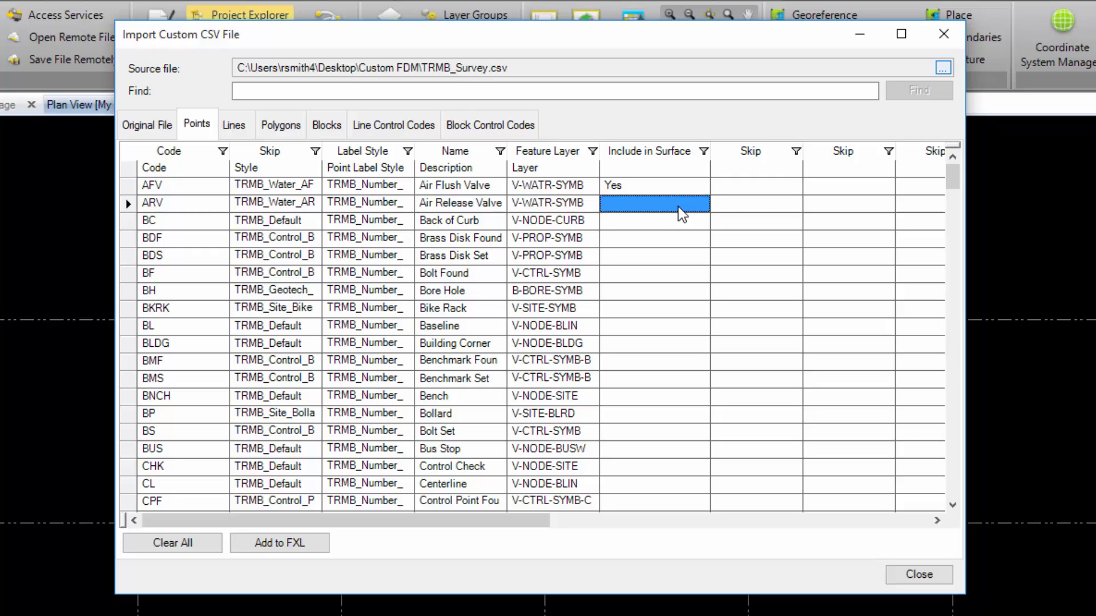
click(670, 204)
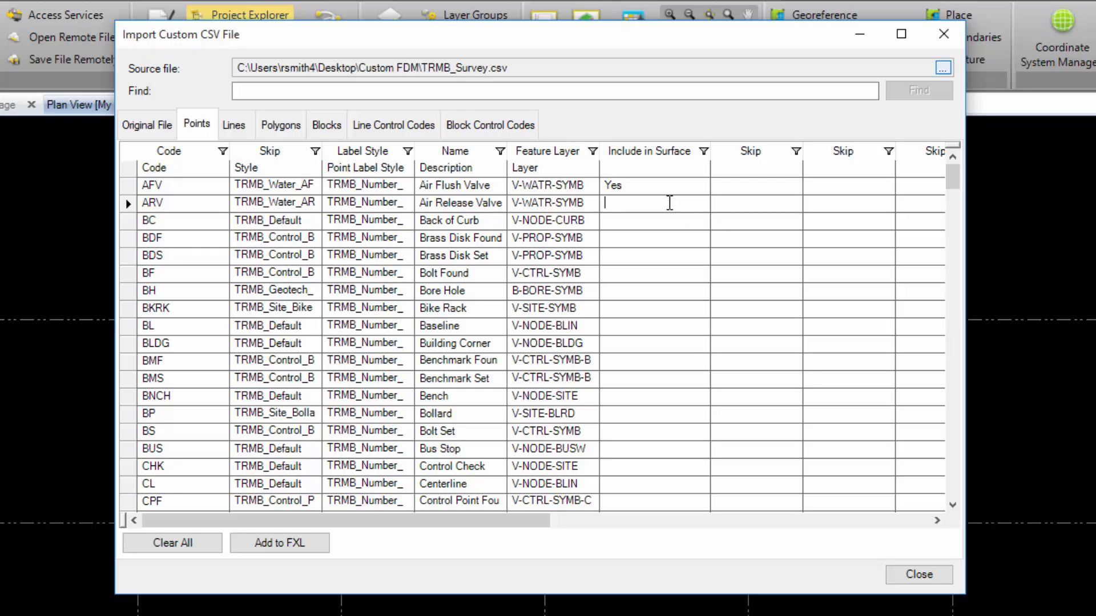
text(No)
Copy the Yes value from AFV's Include in Surface cell to the BC row
click(669, 187)
right_click(669, 188)
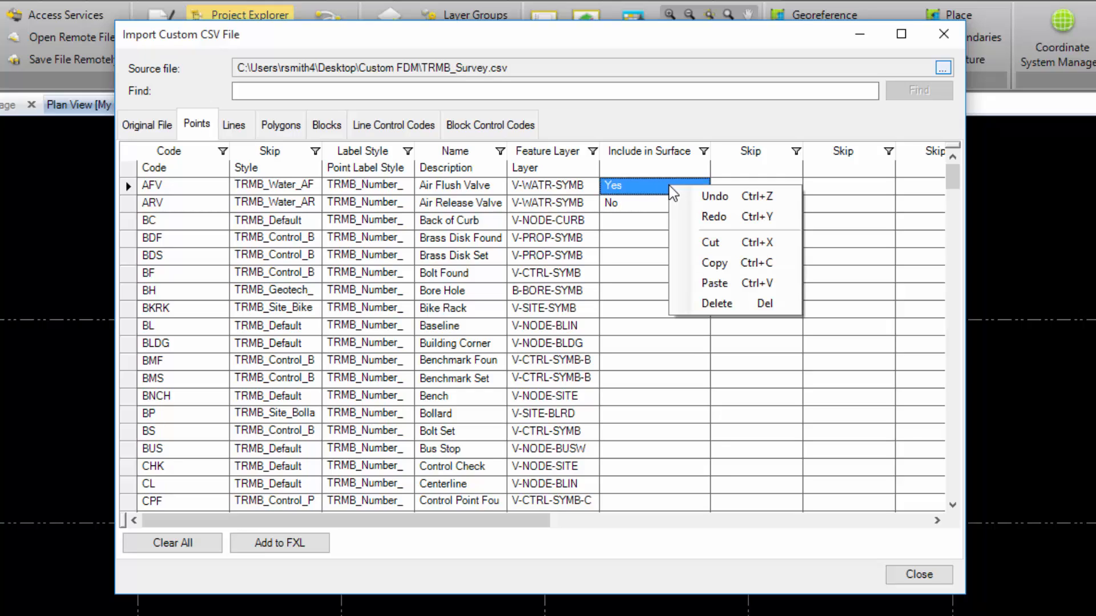
click(709, 261)
click(666, 225)
right_click(666, 225)
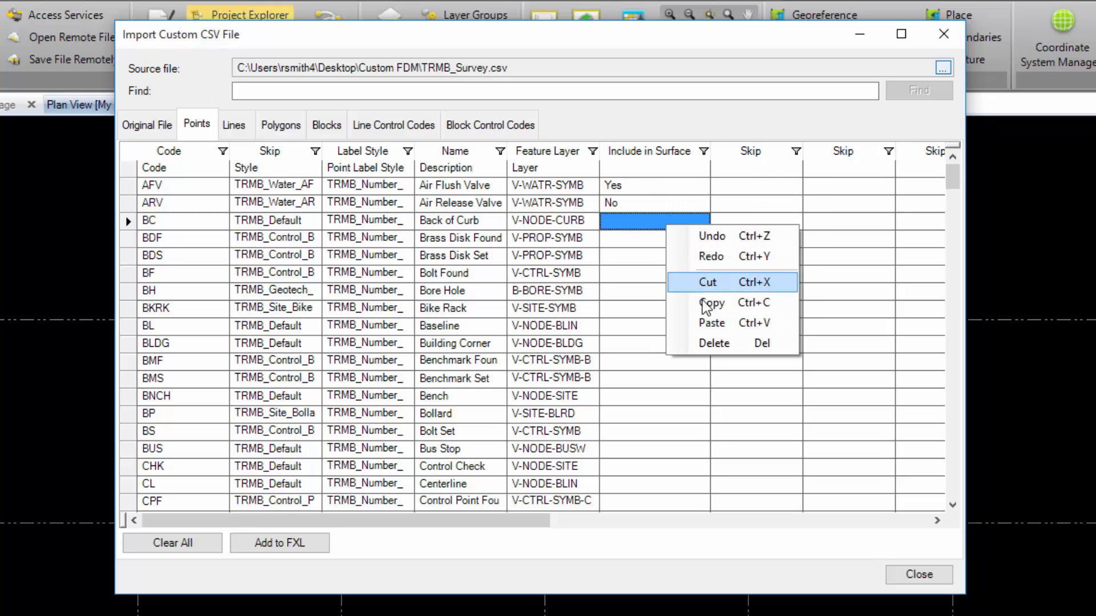
click(708, 324)
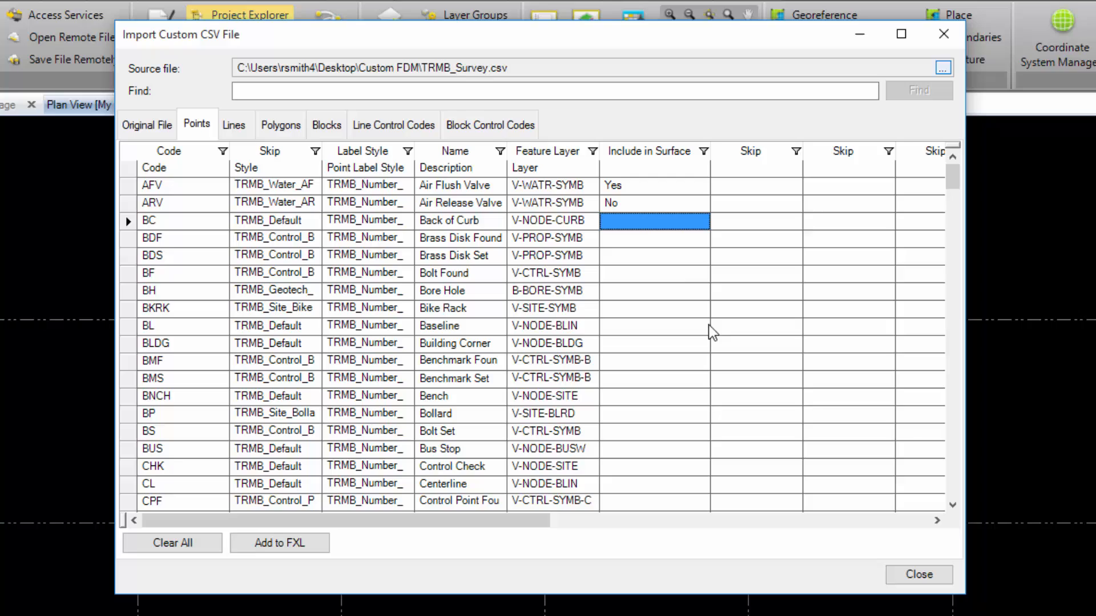
click(647, 238)
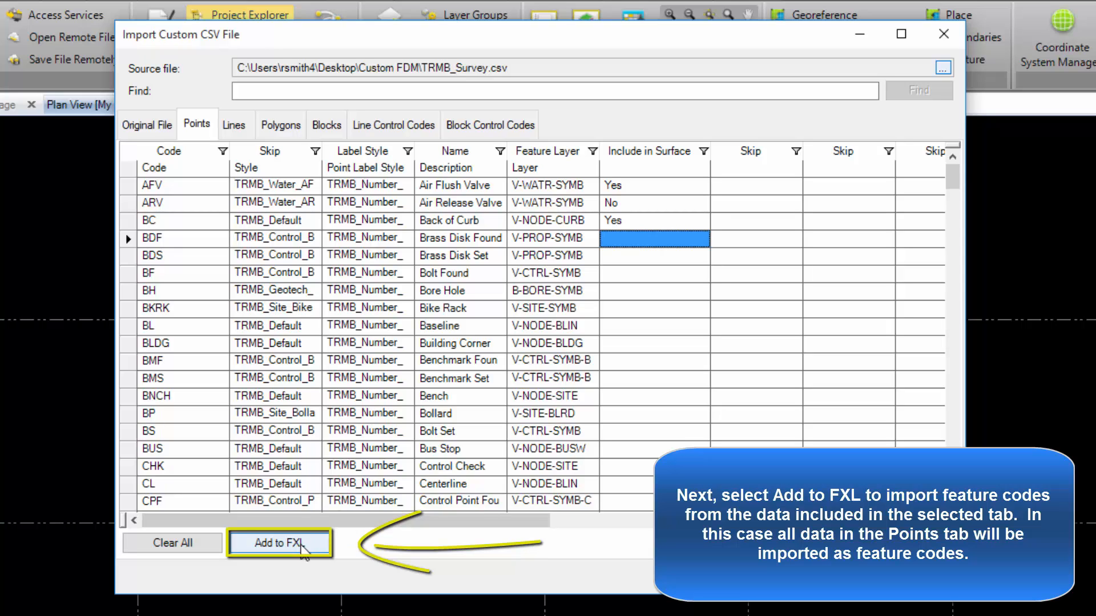
Import all the points data into the feature code library with Add to FXL and dismiss the import result
click(303, 546)
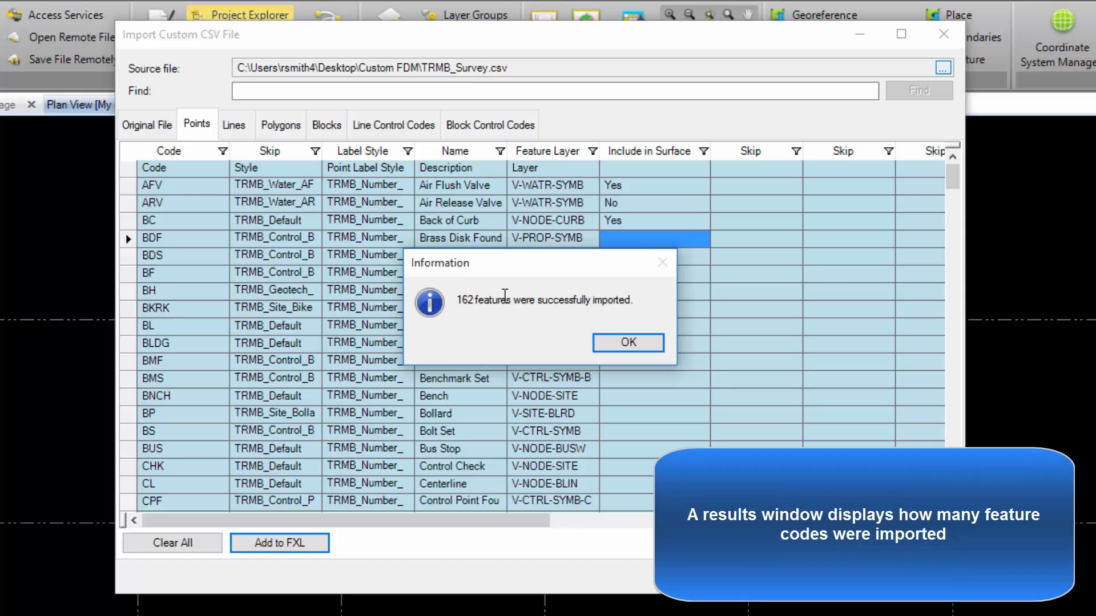
click(627, 343)
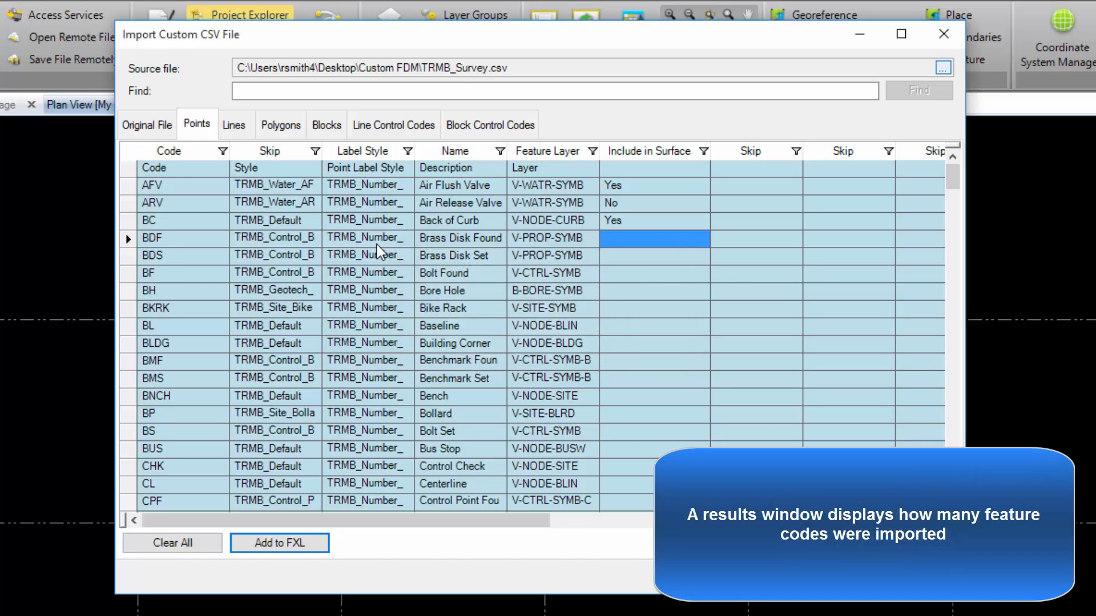
Add the line code table in the original file data, from its Code header through WNG and its Style column, to Lines
click(159, 131)
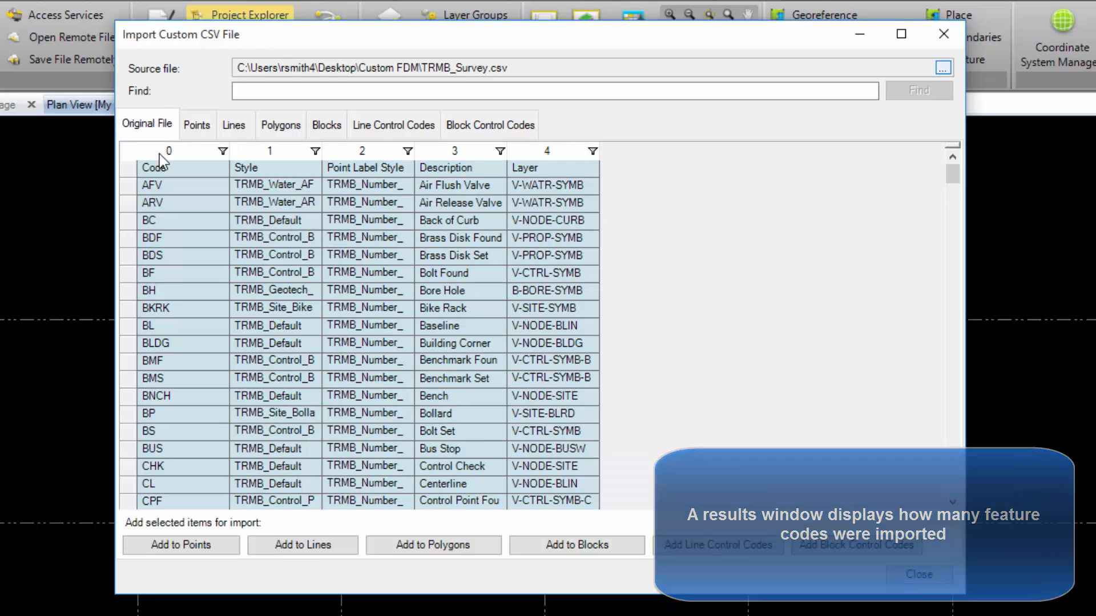
scroll(249, 258, down, 9)
scroll(337, 286, down, 20)
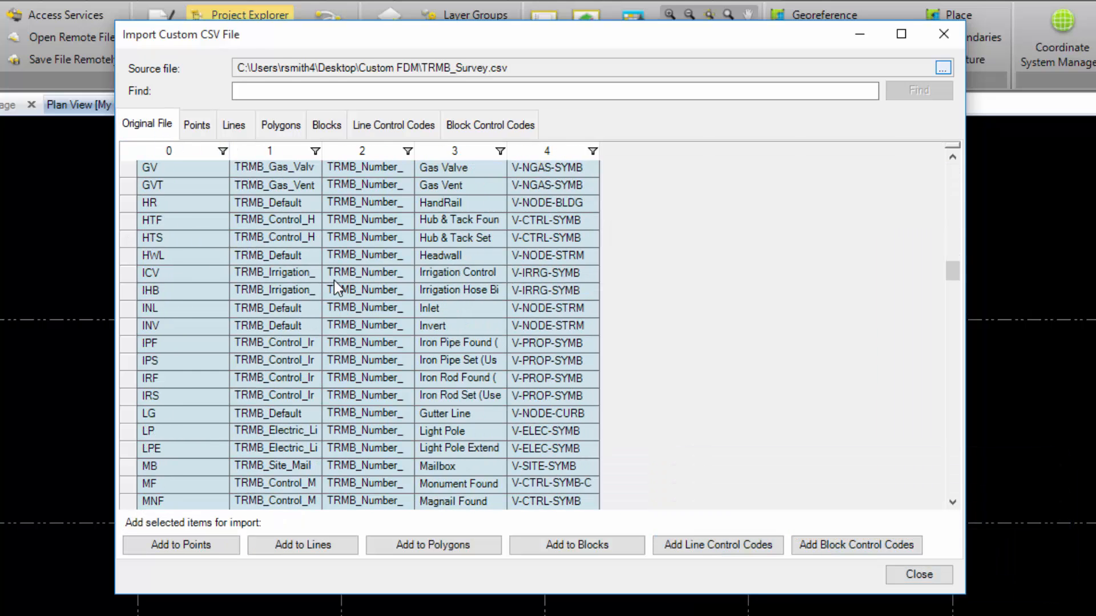
scroll(337, 289, down, 4)
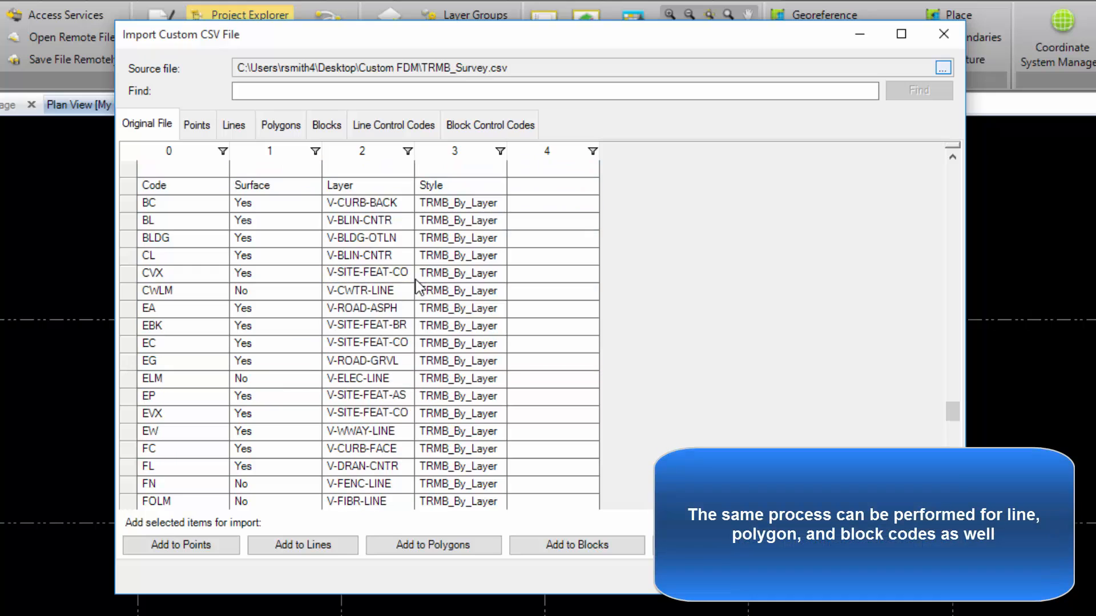
click(183, 191)
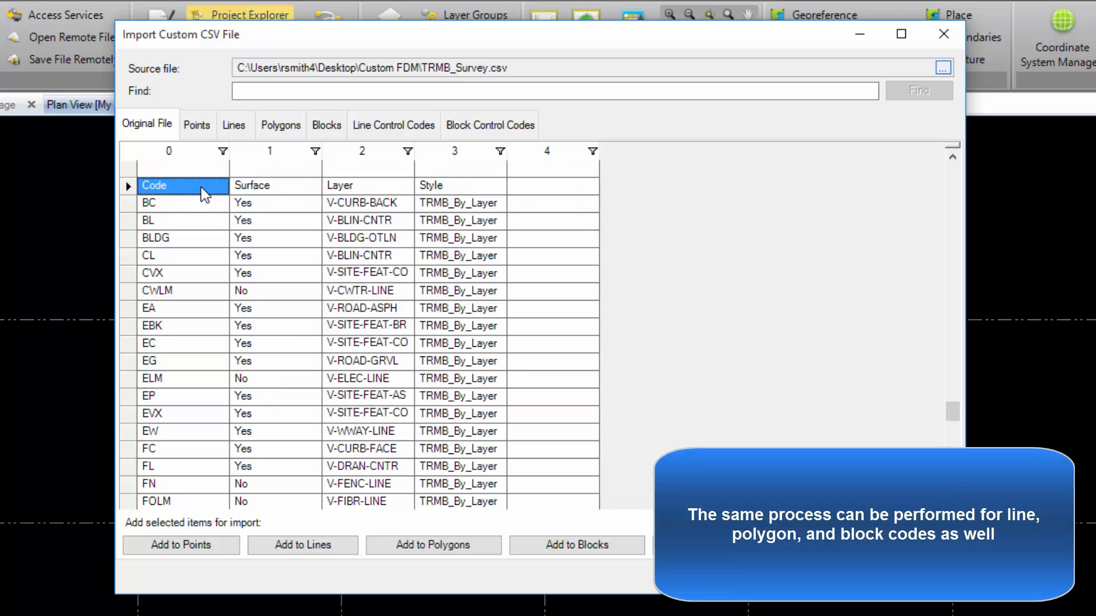
scroll(401, 312, down, 20)
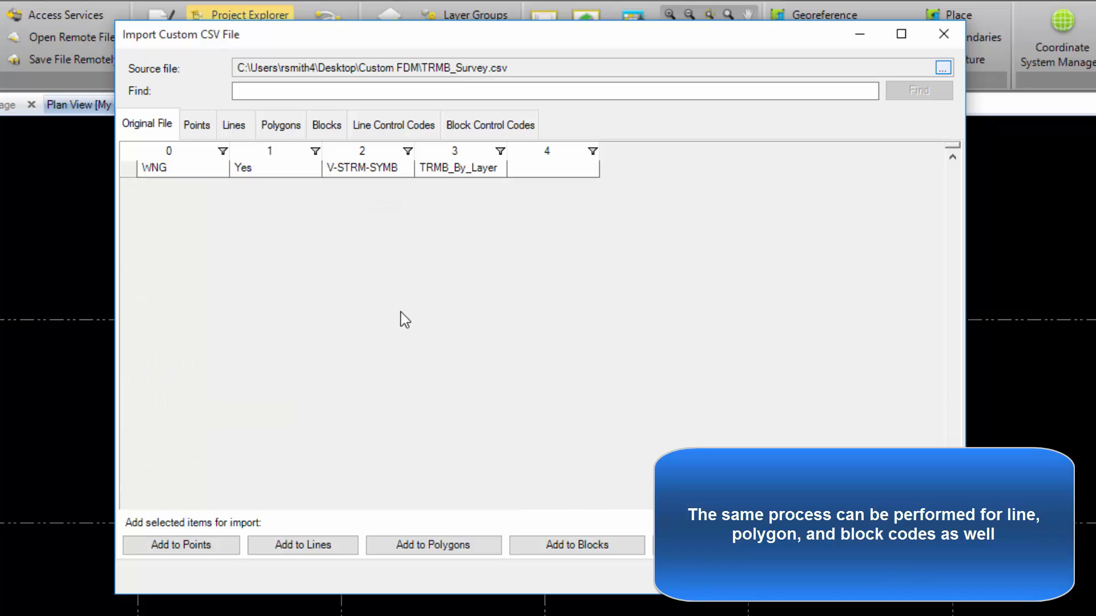
scroll(401, 313, up, 3)
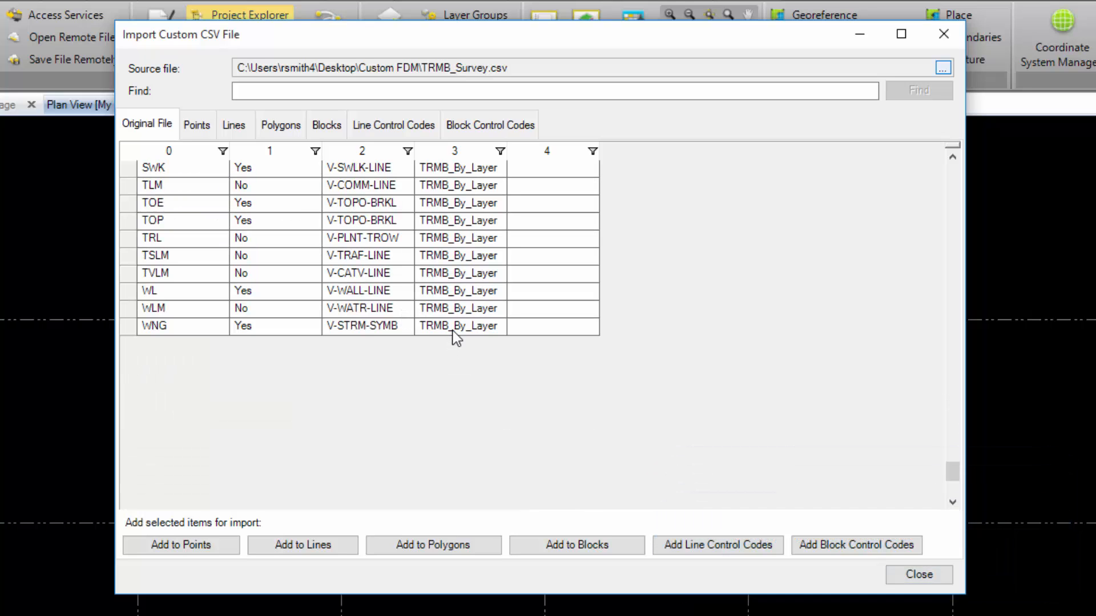
shift+click(453, 326)
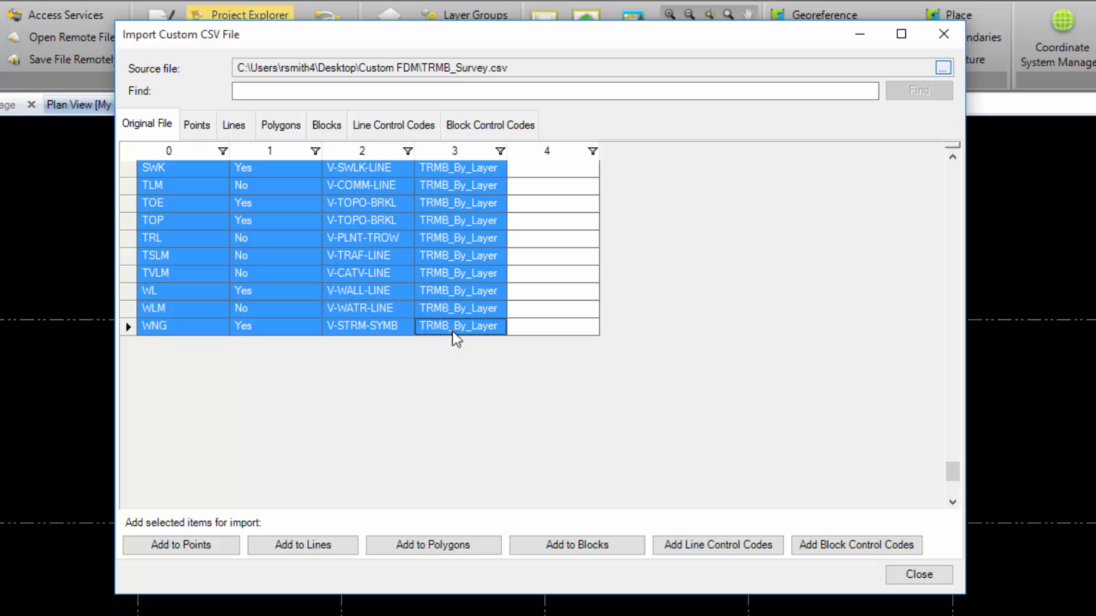
click(324, 547)
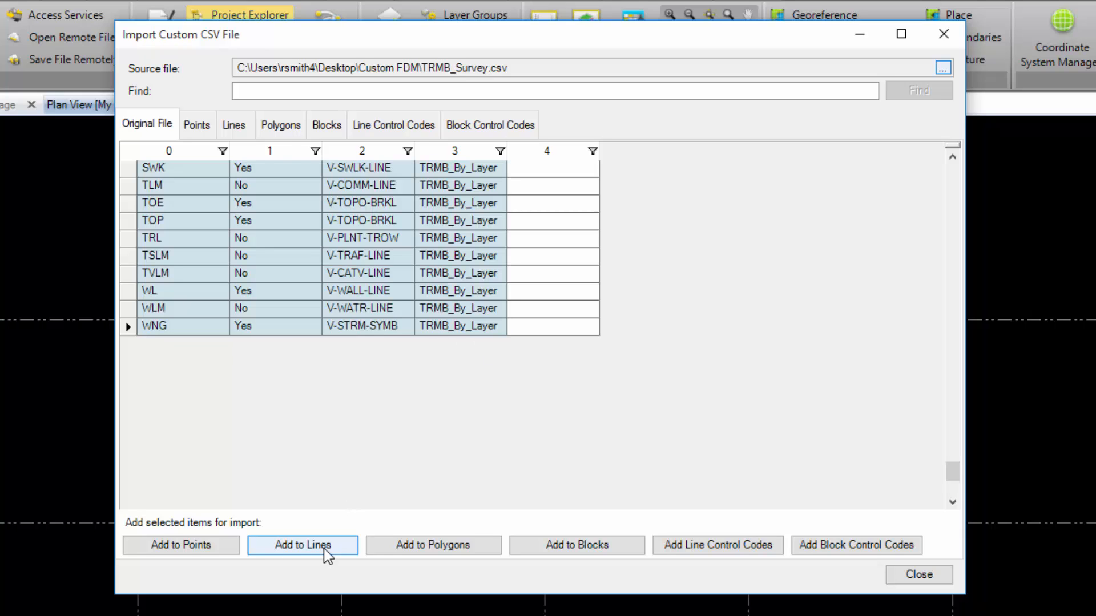
In the lines data, assign Code to the first column and Include in Surface to the Surface column
click(236, 130)
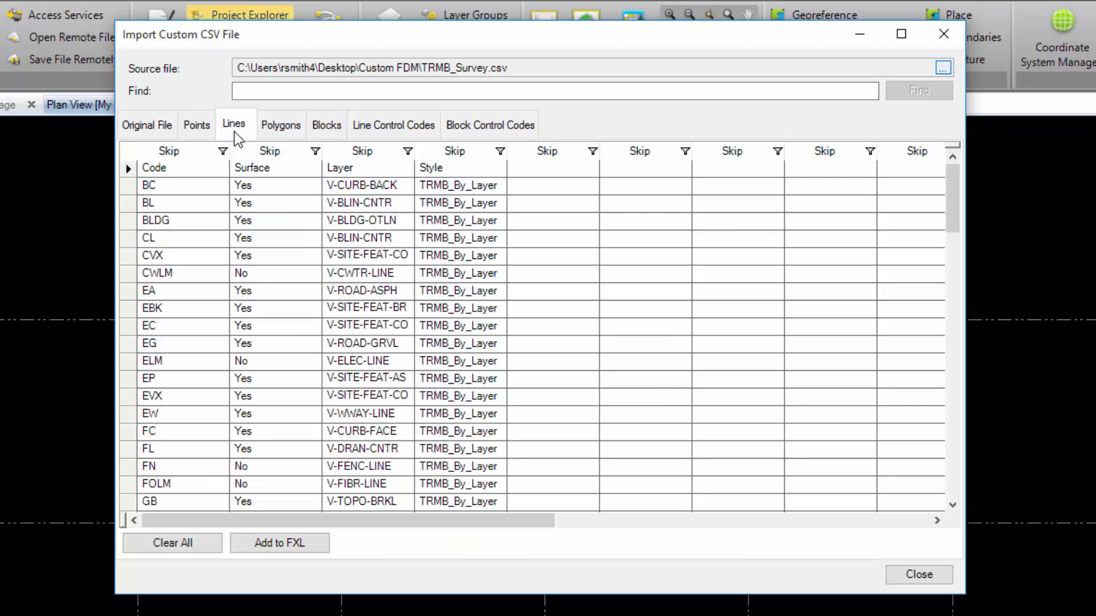
right_click(176, 153)
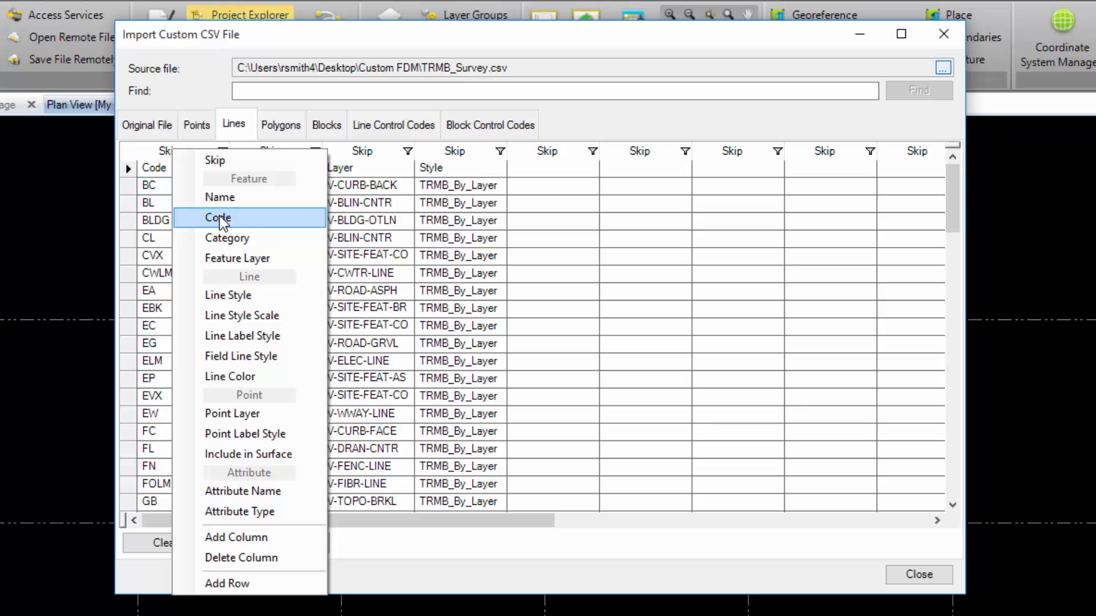
click(220, 218)
right_click(259, 159)
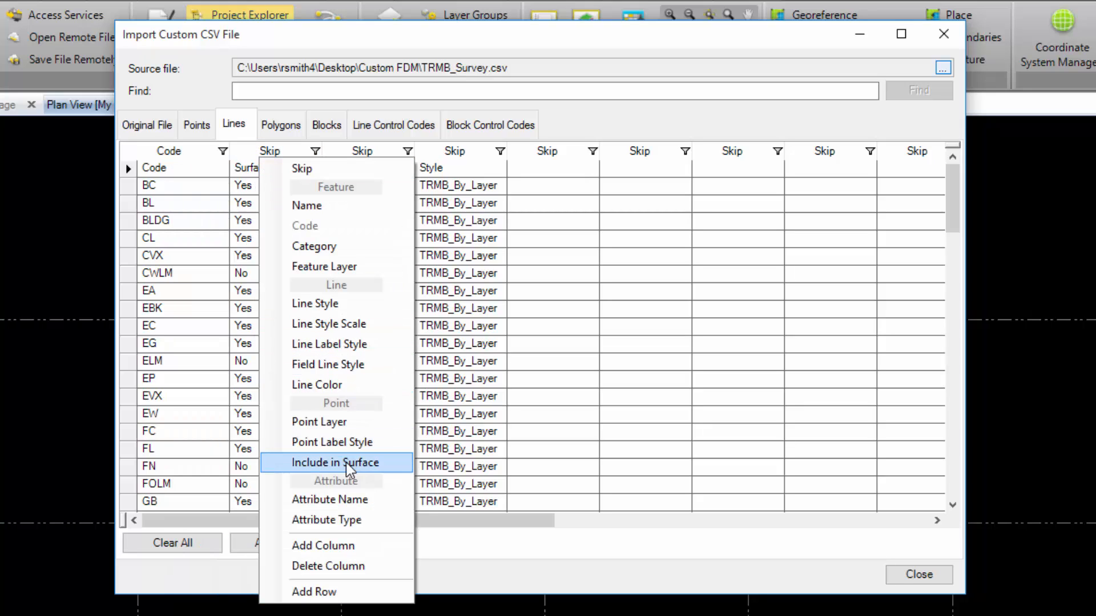
click(337, 463)
Assign Feature Layer to the Layer column and Line Style to the Style column of the lines data
right_click(391, 151)
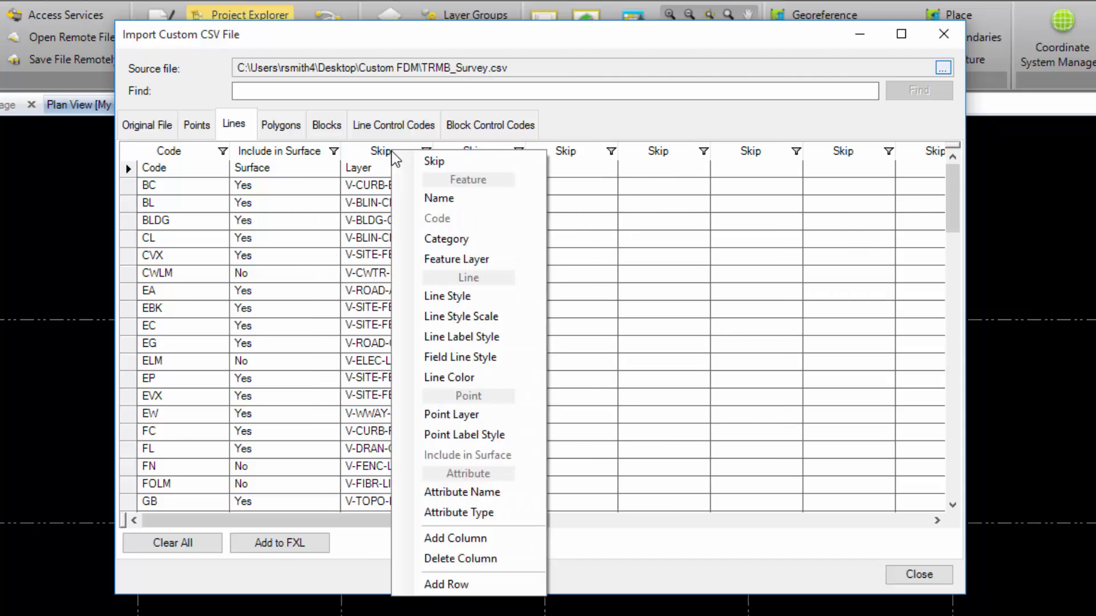
click(459, 258)
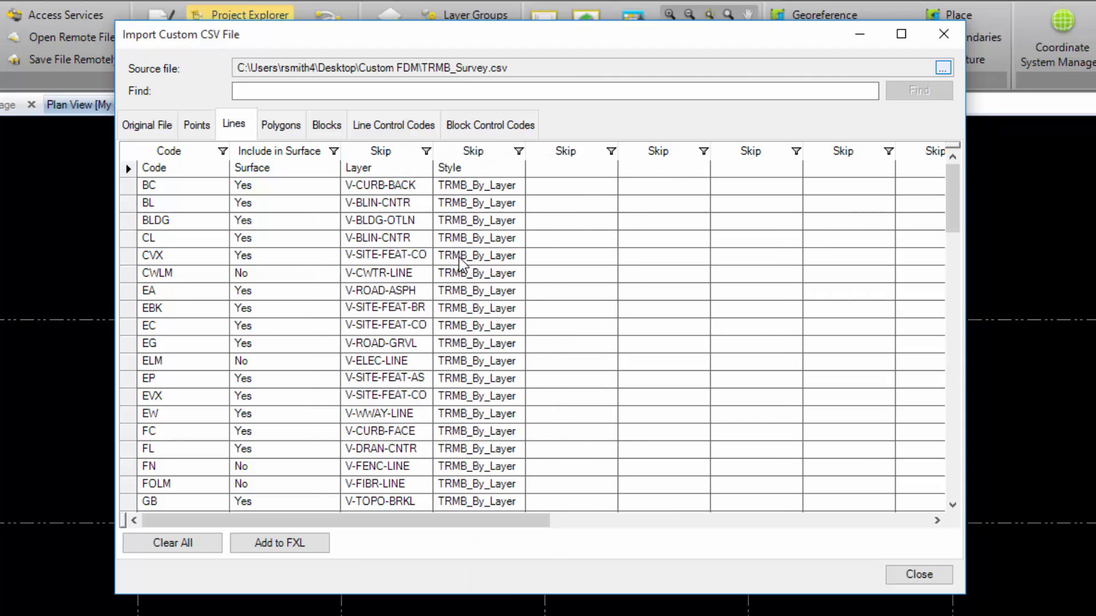
right_click(472, 156)
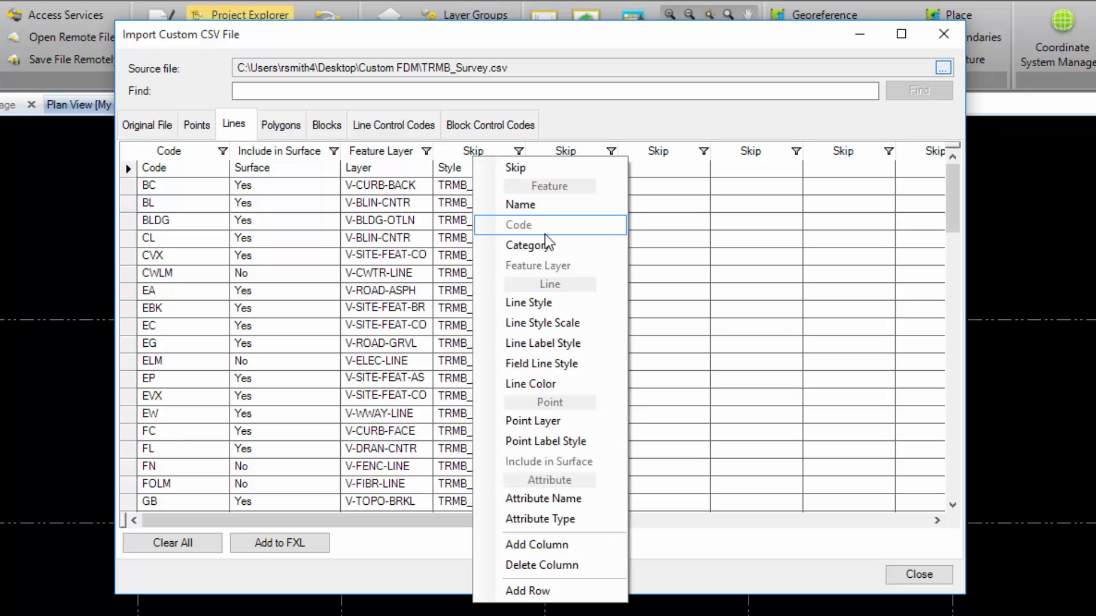
click(566, 304)
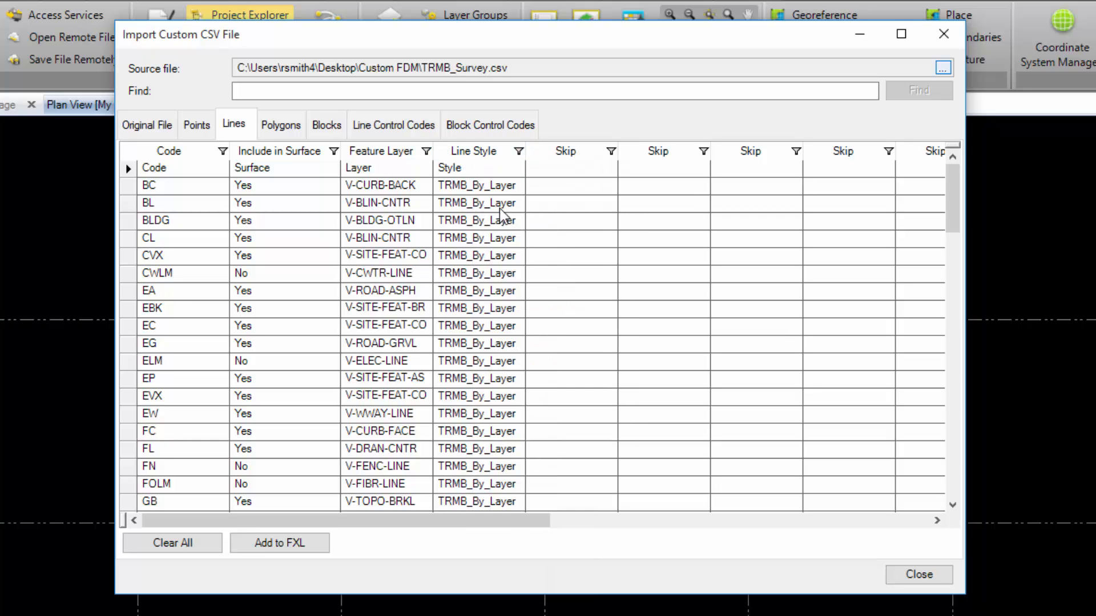
Try to import the lines data into the feature code library with Add to FXL and dismiss the error
click(557, 168)
right_click(560, 154)
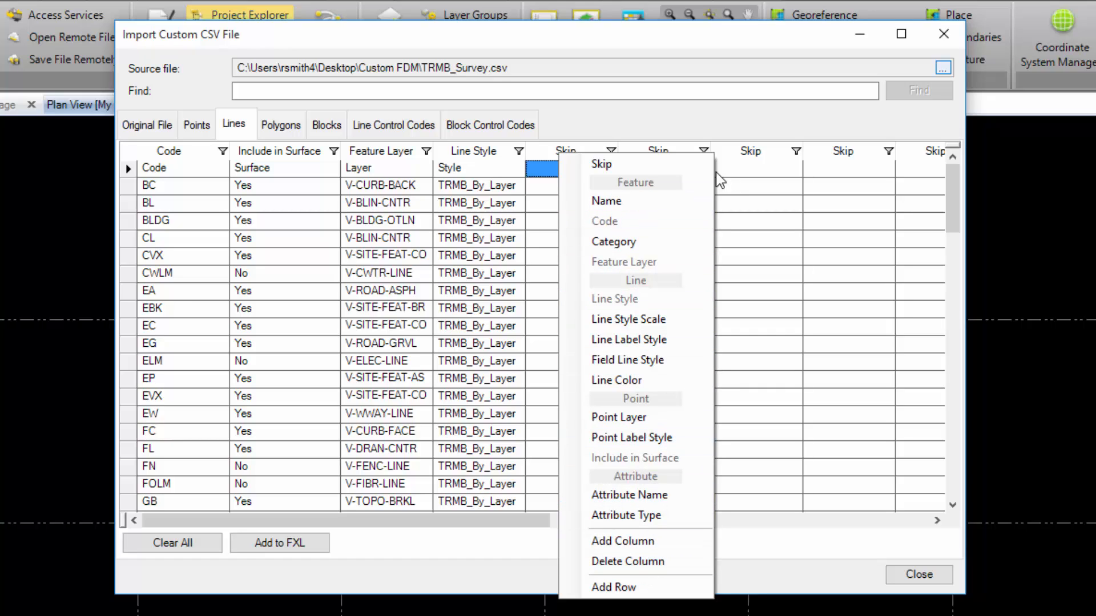
click(542, 171)
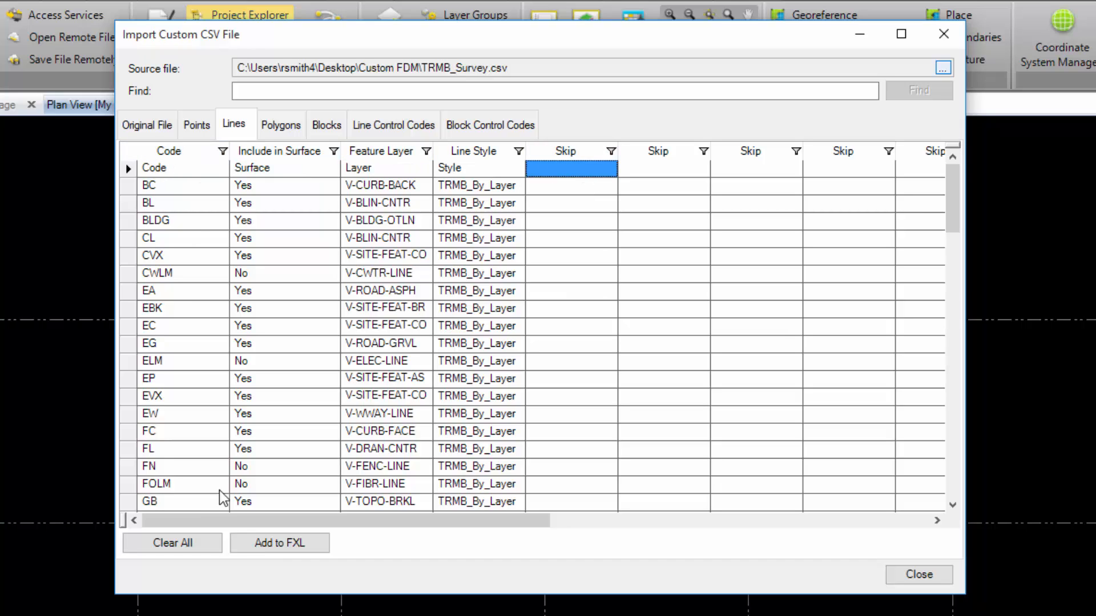
click(258, 542)
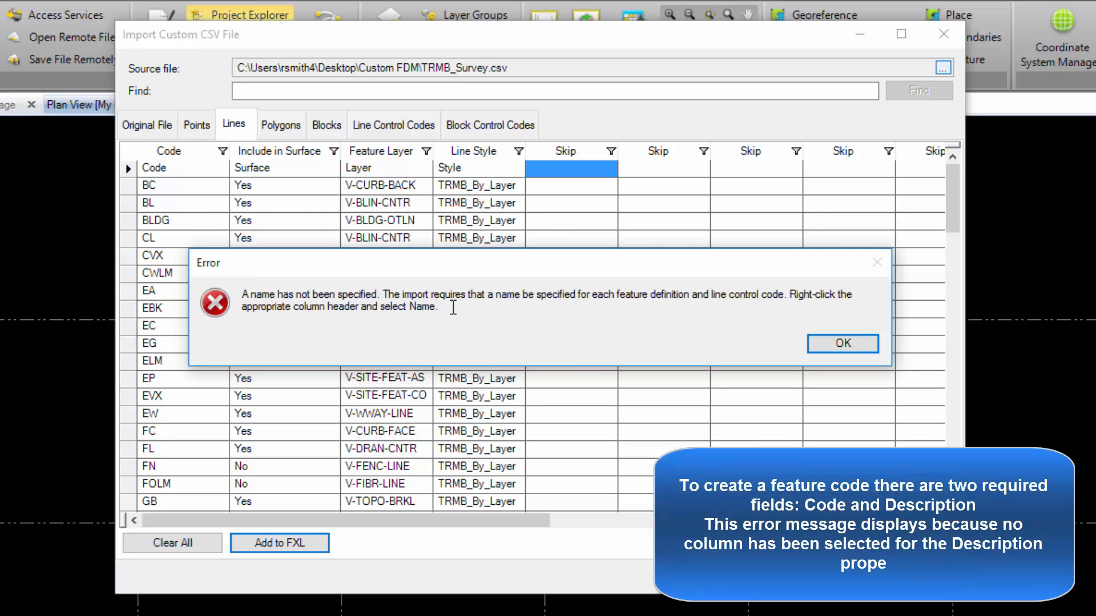
click(856, 344)
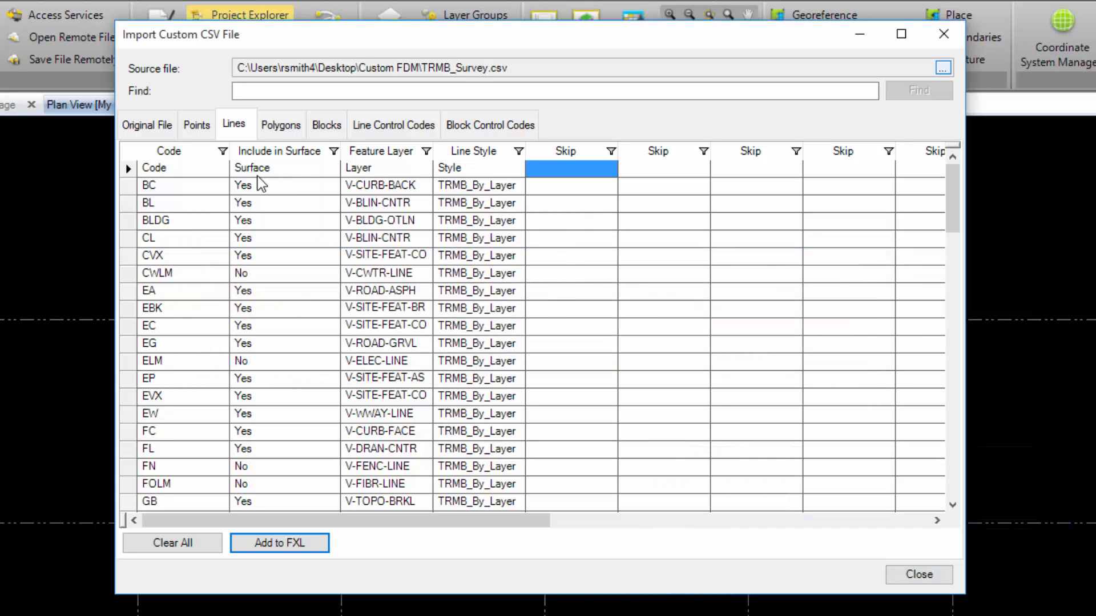
Copy all the cells of the lines data's Code column, from the header row through WNG
click(153, 168)
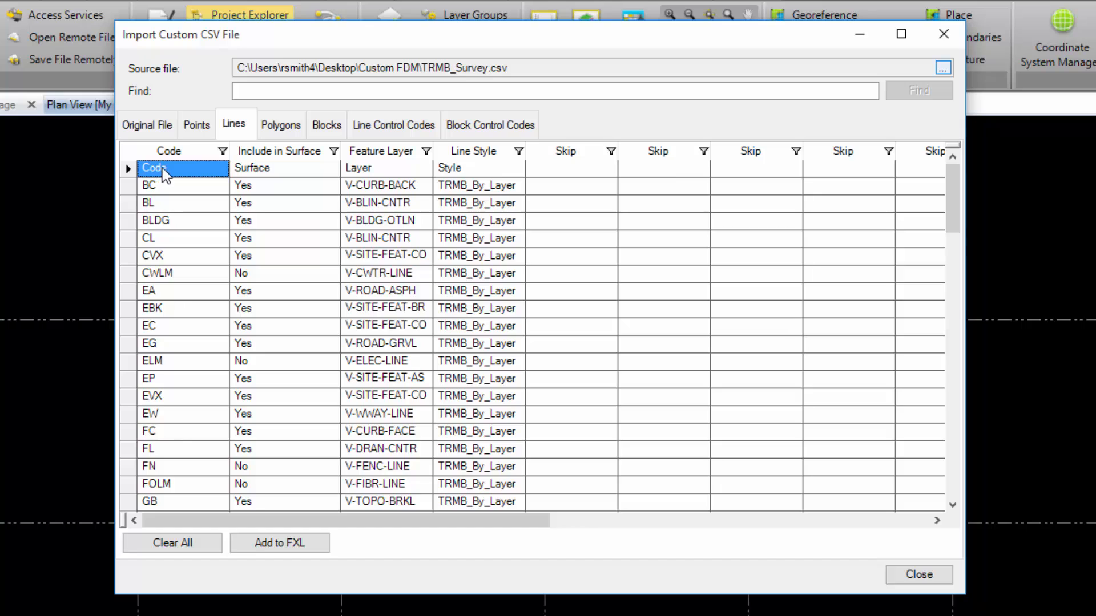
scroll(161, 172, down, 15)
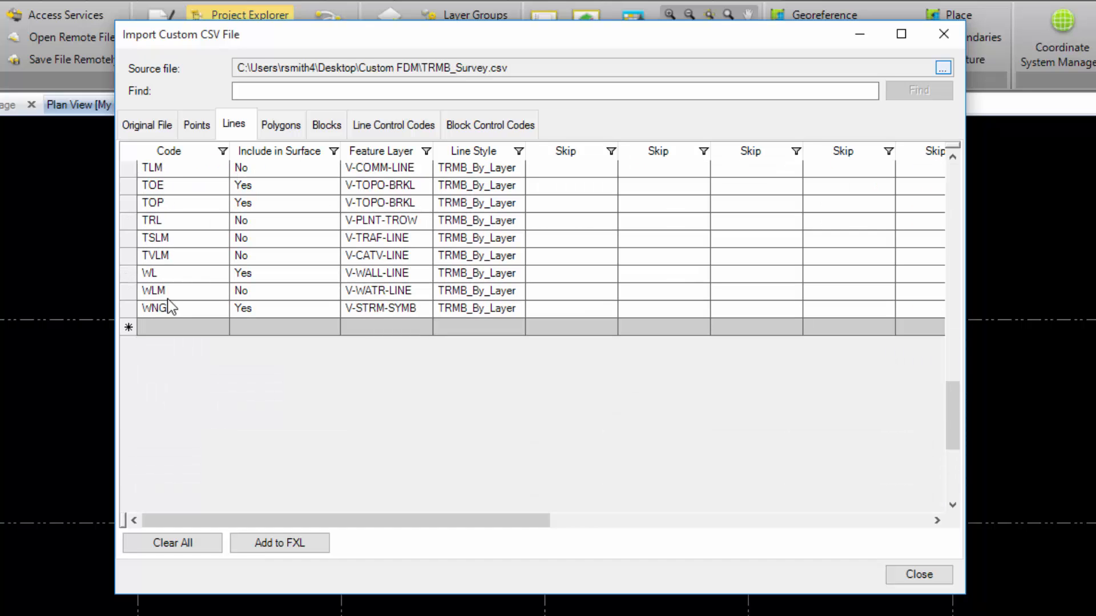
shift+click(170, 307)
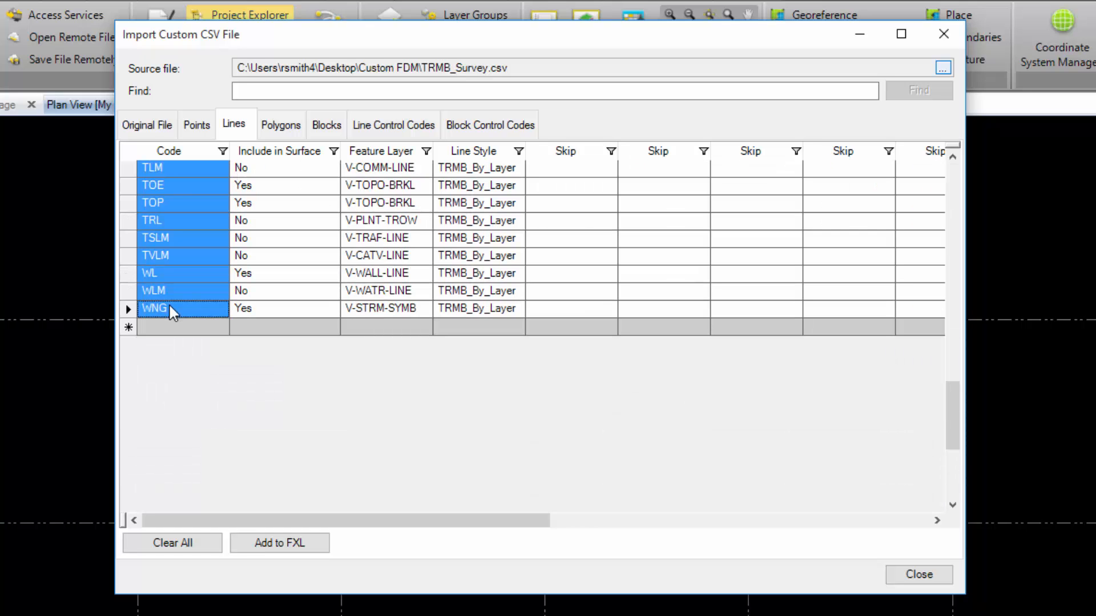
right_click(169, 303)
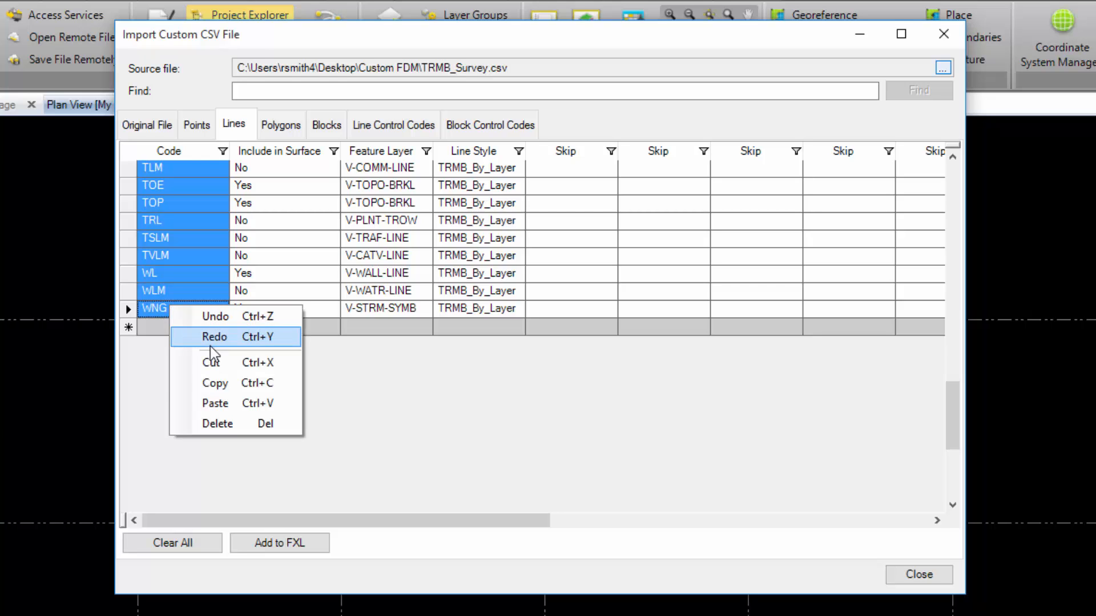
click(221, 383)
scroll(394, 316, up, 15)
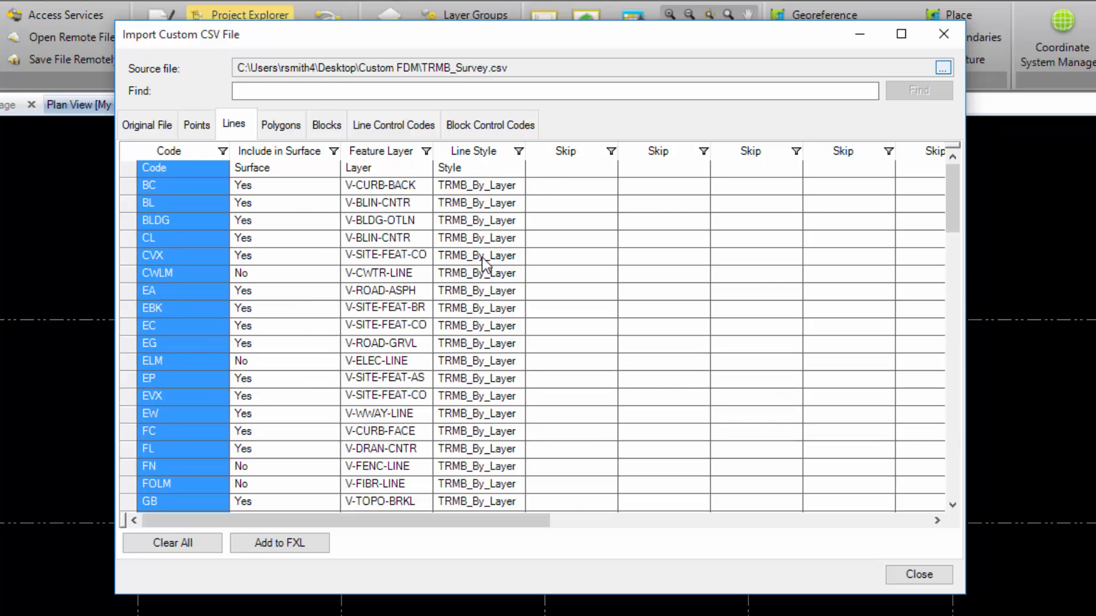
Enter Name in the header row of the first empty column after Line Style
click(549, 172)
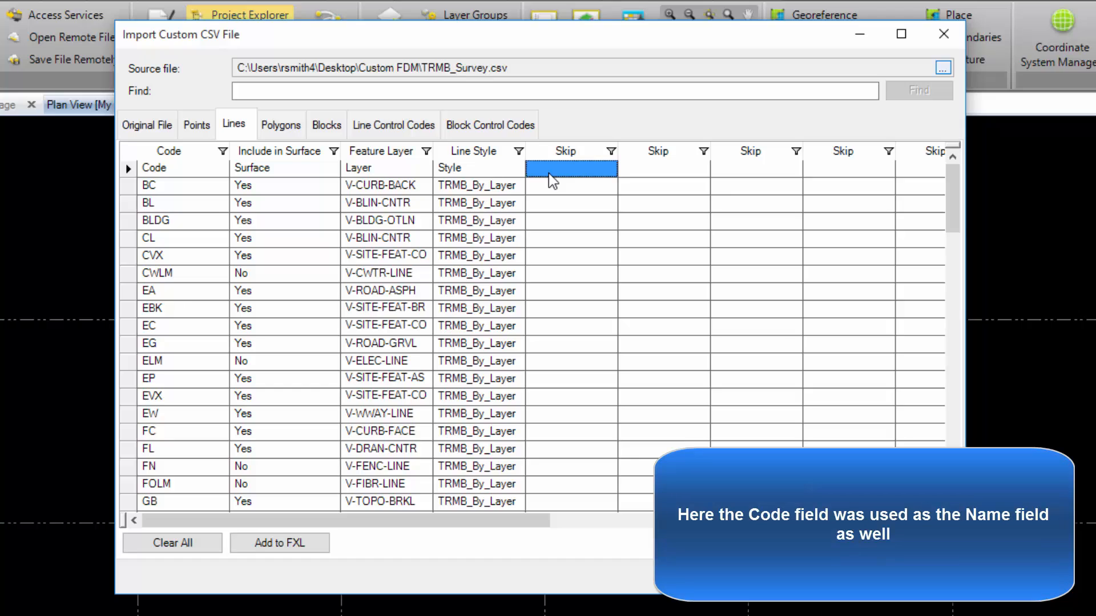
click(550, 174)
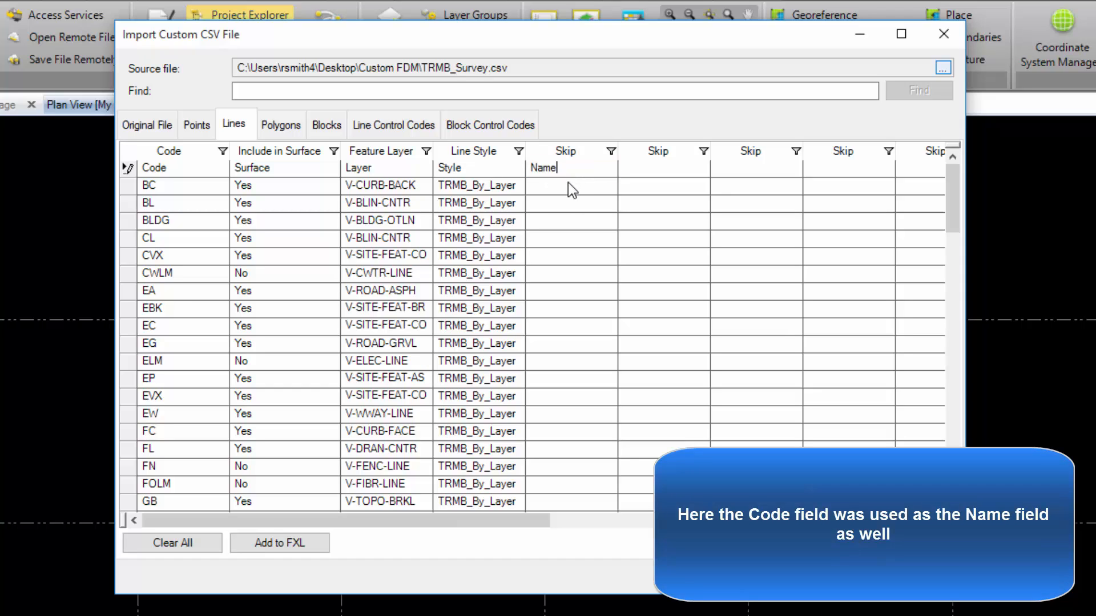
click(567, 187)
Paste the copied codes into the first column after Line Style, starting at the header row
click(578, 171)
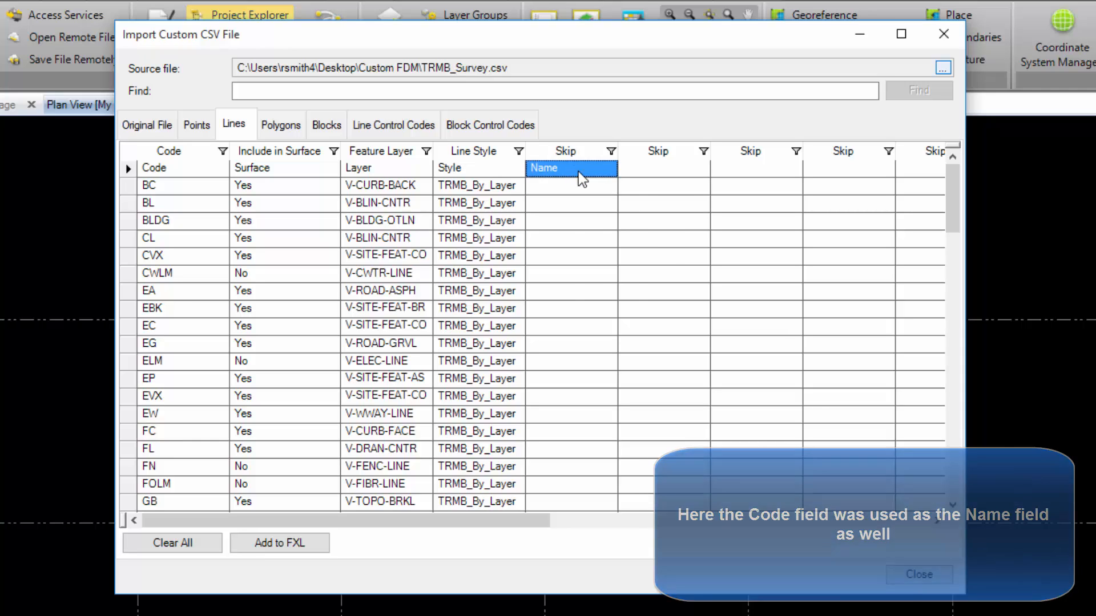
right_click(577, 171)
click(638, 267)
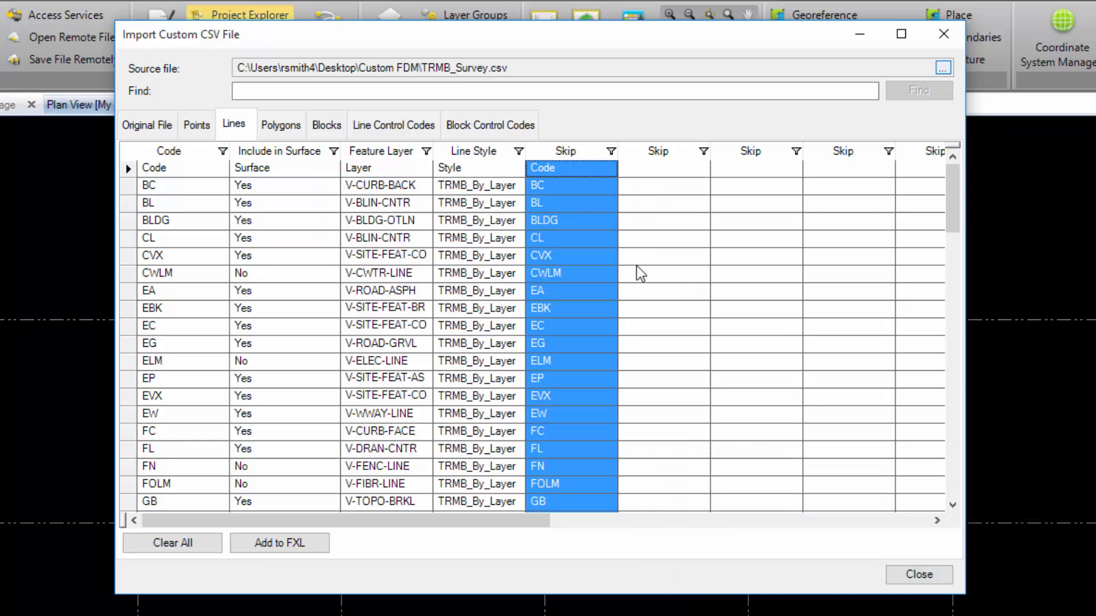
Replace the pasted column's header row text with Name and assign the Name property to that column
click(567, 169)
click(568, 169)
key(BackSpace)
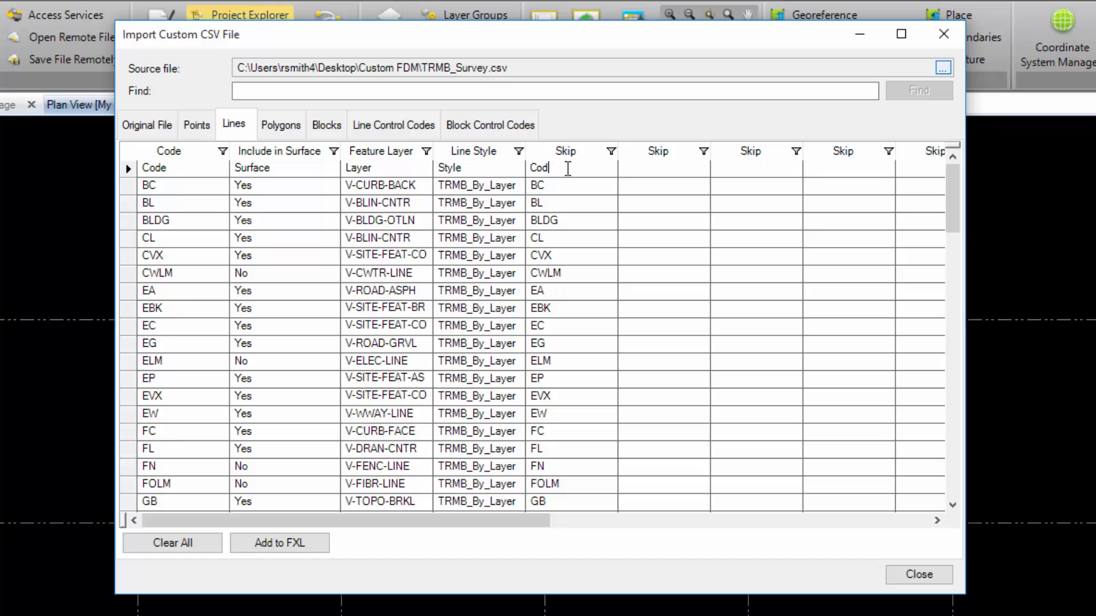
key(BackSpace)
key(BackSpace)
key(BackSpace)
text(Name)
click(593, 189)
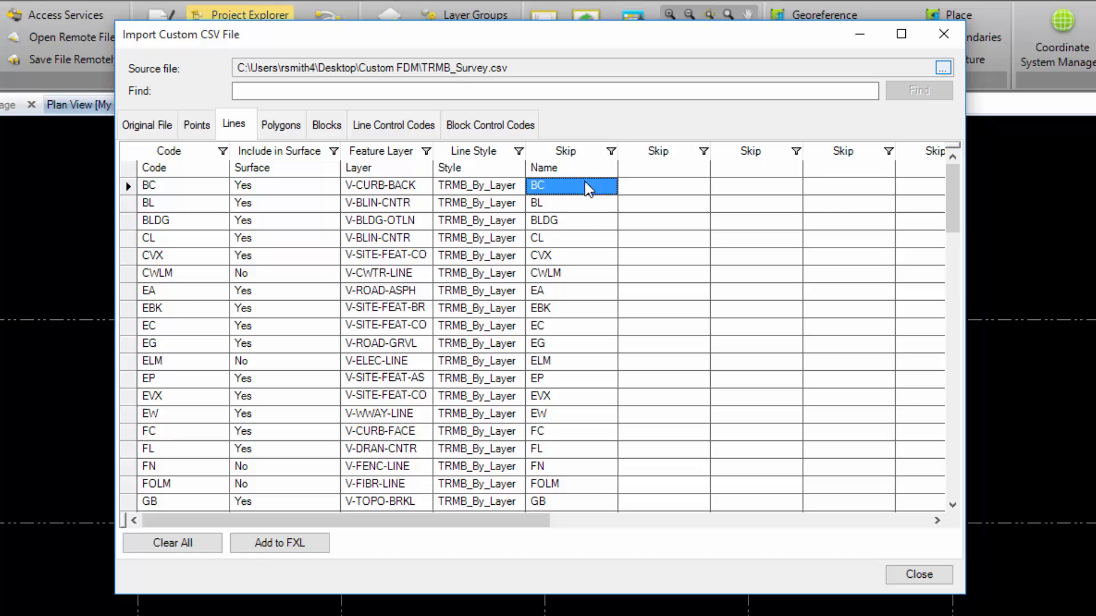
right_click(574, 152)
click(612, 198)
Clear the header row of the lines data and import the lines into the feature code library with Add to FXL
drag(555, 168, 167, 172)
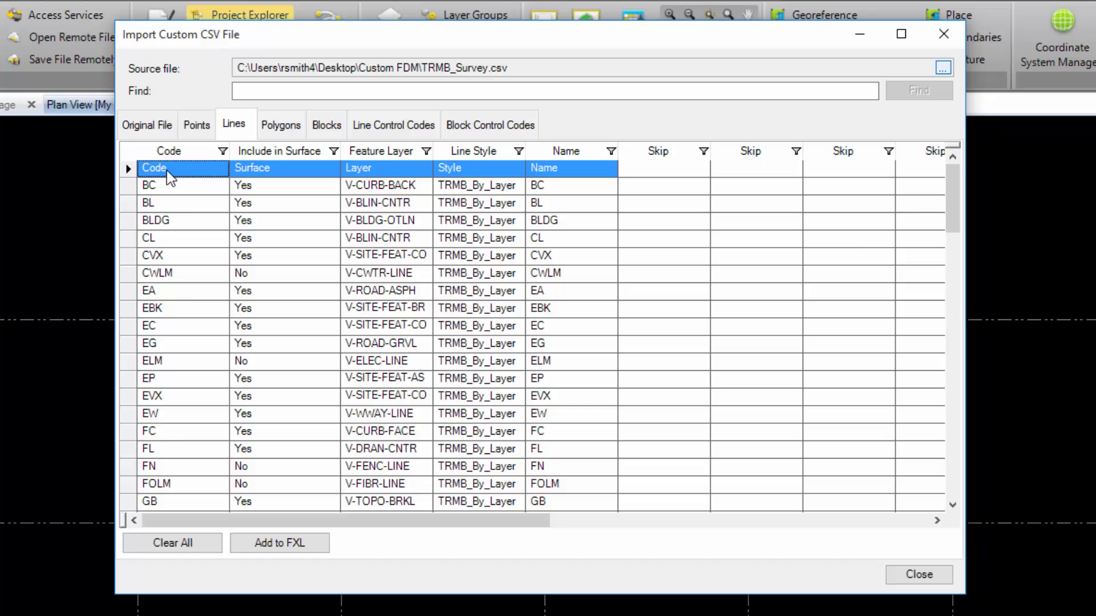
right_click(128, 169)
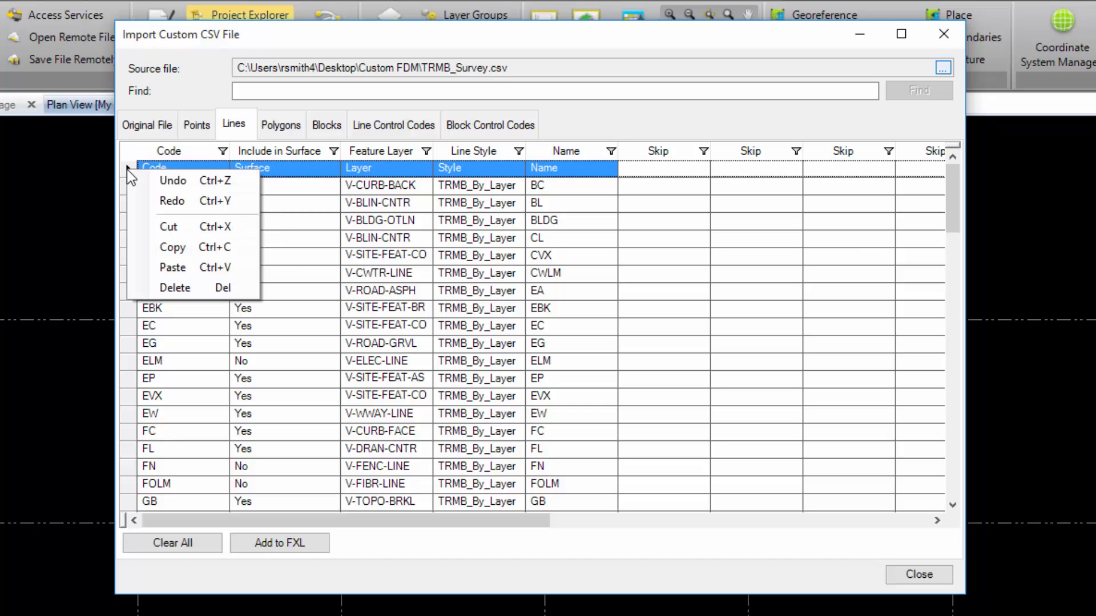
click(174, 288)
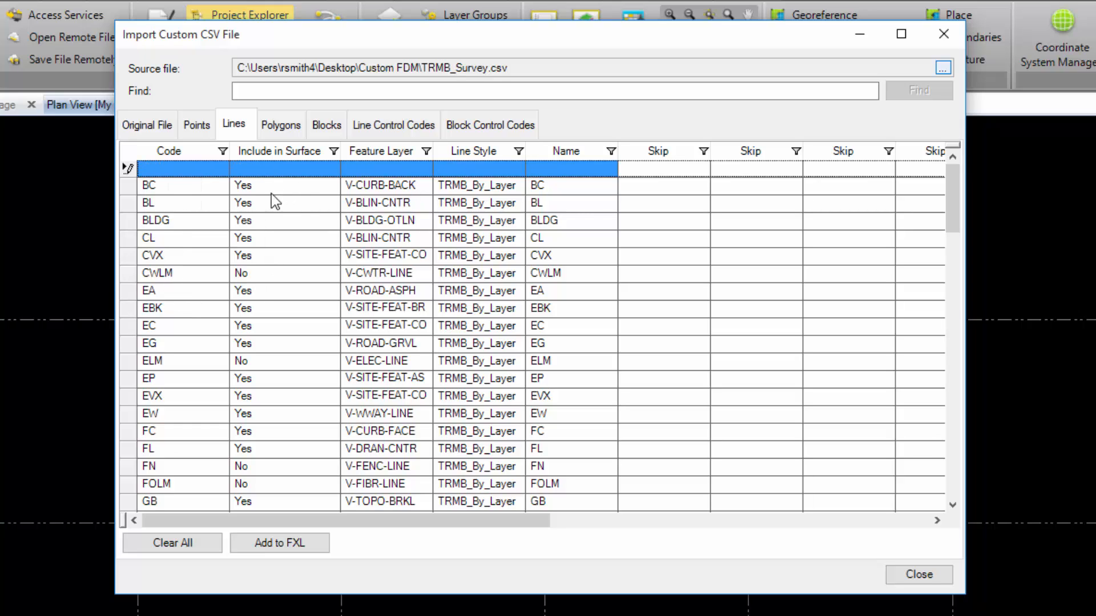
click(148, 179)
click(149, 172)
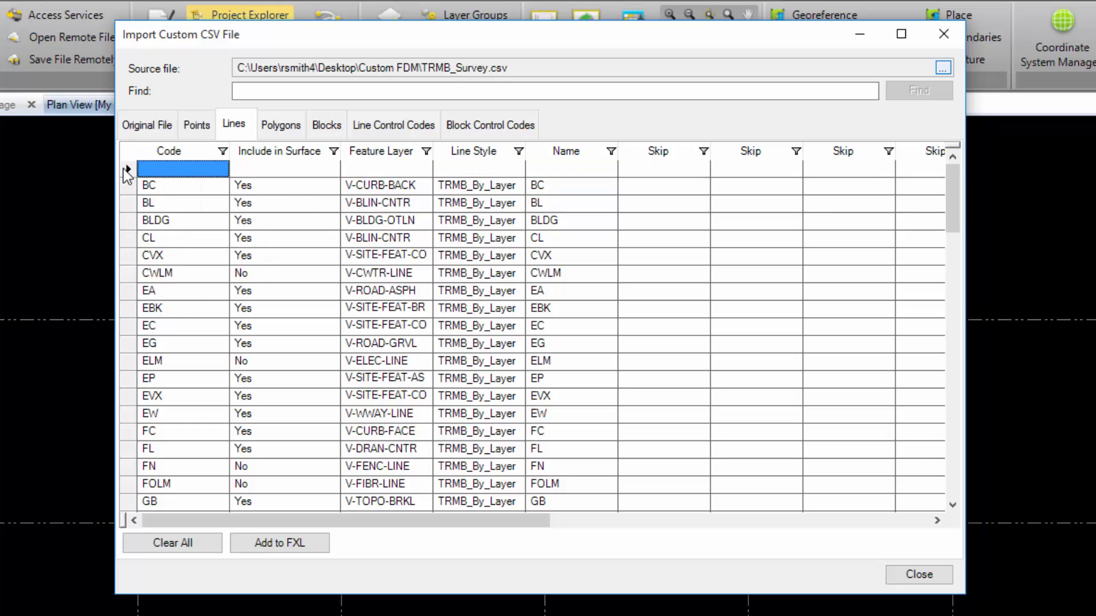
click(280, 543)
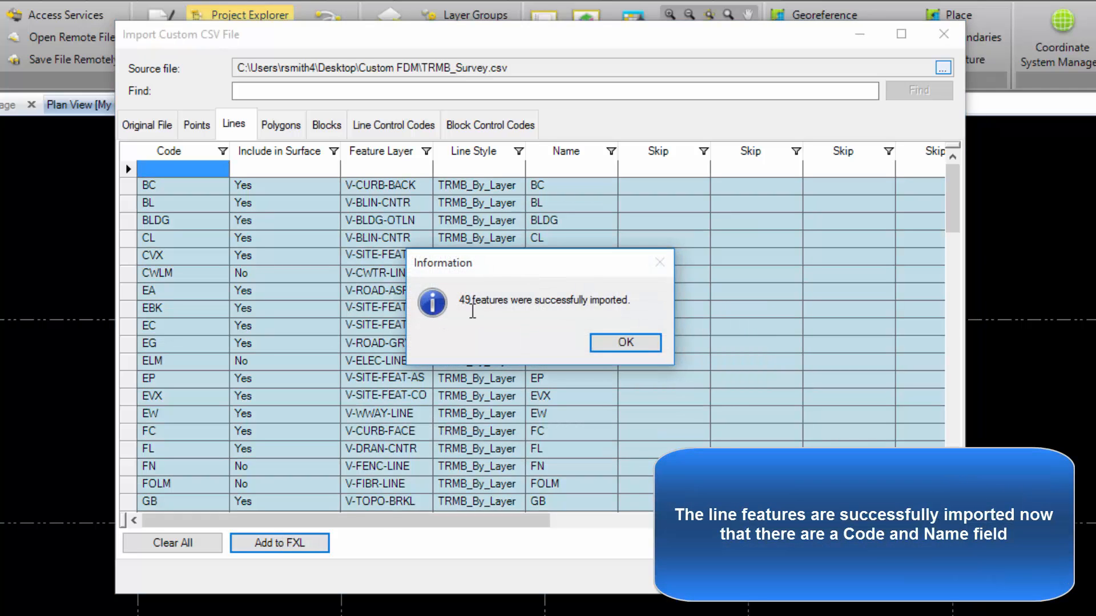
Dismiss the import confirmation and review the polygons, blocks, line control codes and block control codes data in the importer
click(624, 343)
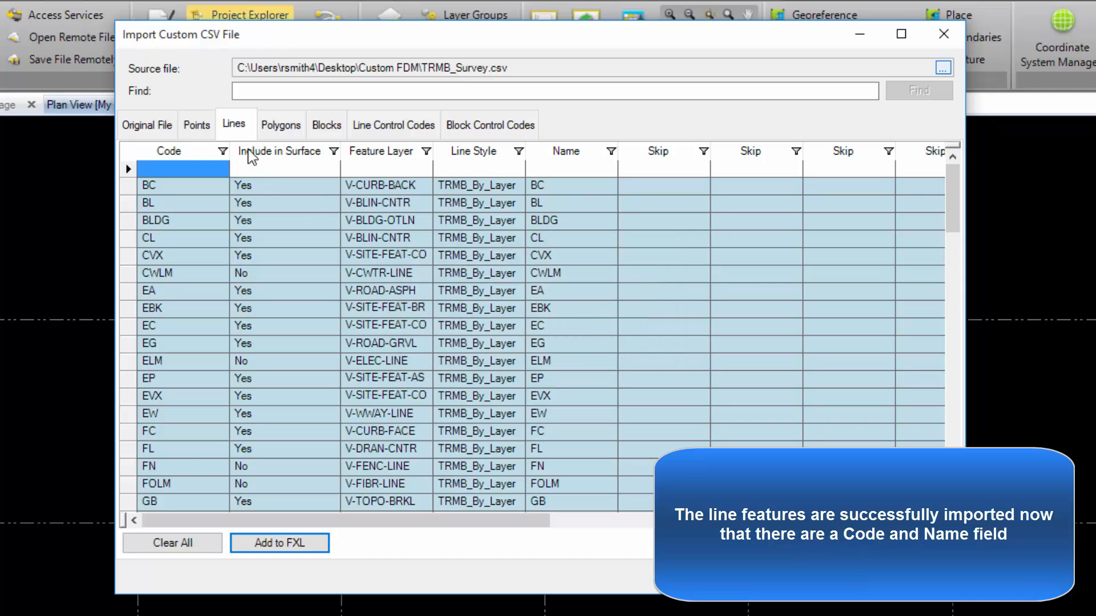
click(279, 127)
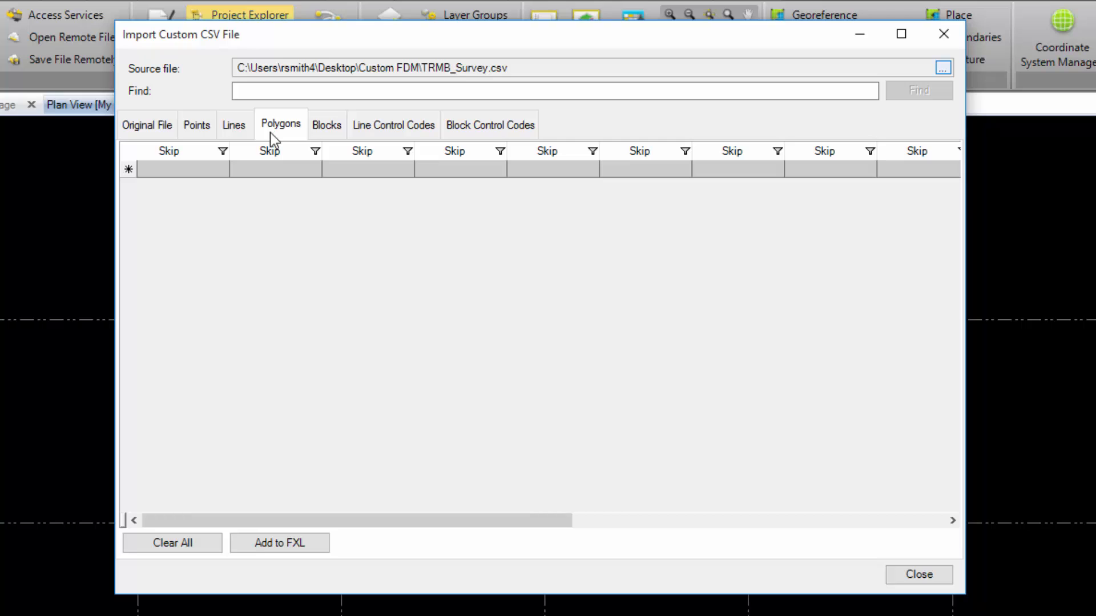
click(329, 135)
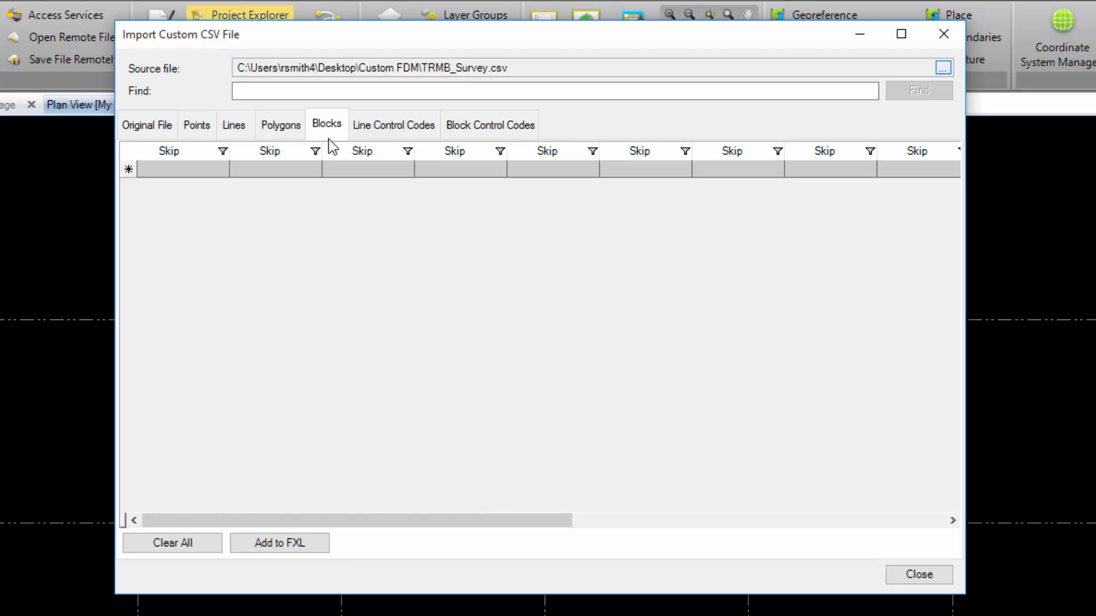
click(406, 130)
click(476, 125)
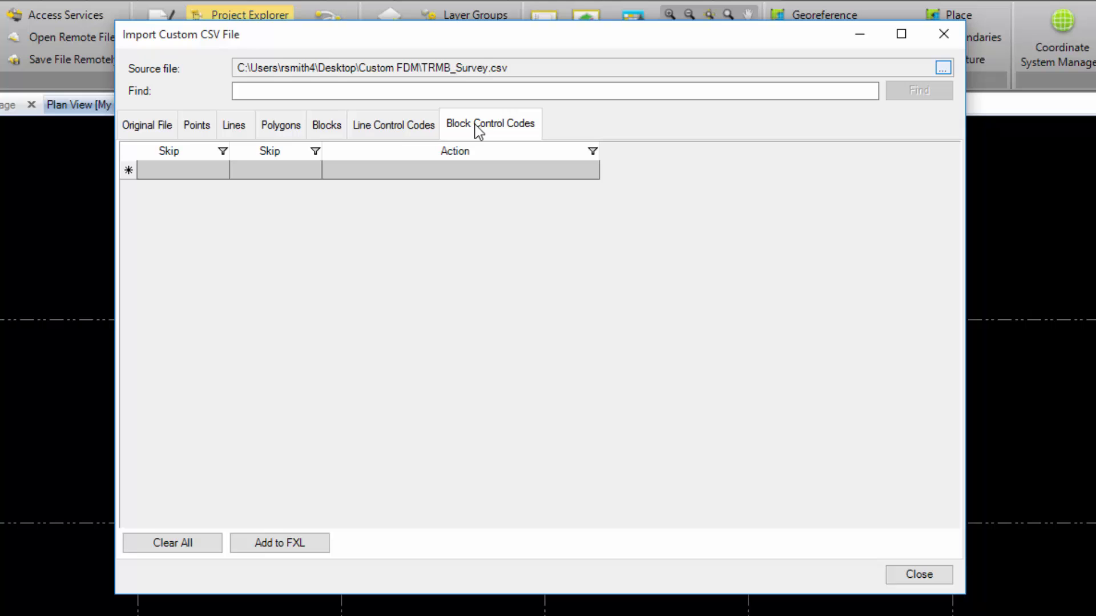
Return to the original file data and exit the custom CSV importer, leaving the remaining selected data unimported
click(162, 129)
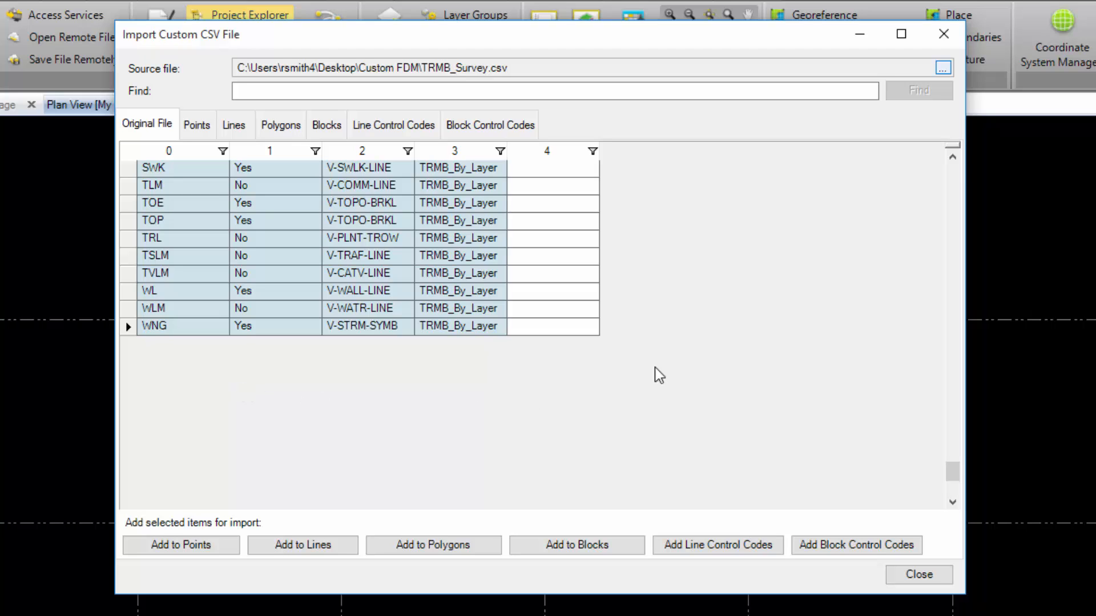
click(914, 576)
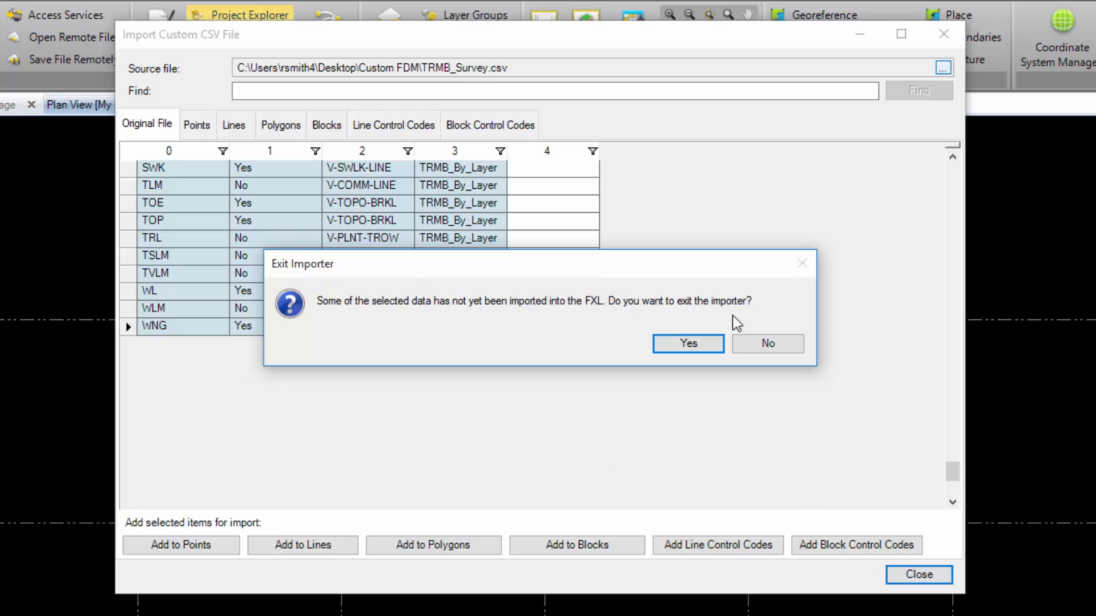
click(691, 342)
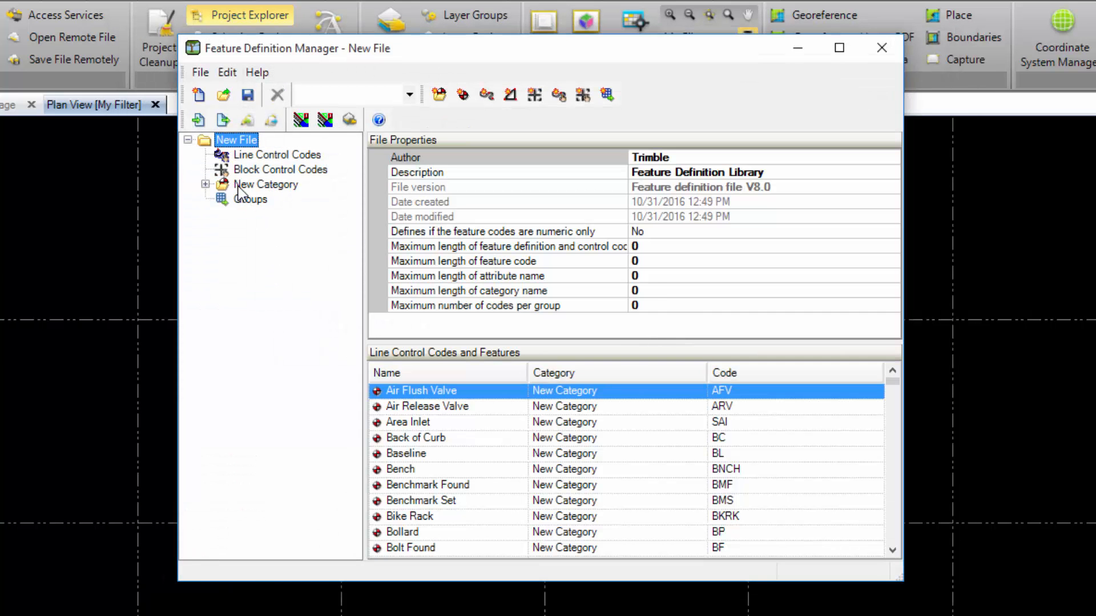
Examine the imported point and line features in the new file's feature list, including their names and codes
scroll(423, 406, down, 4)
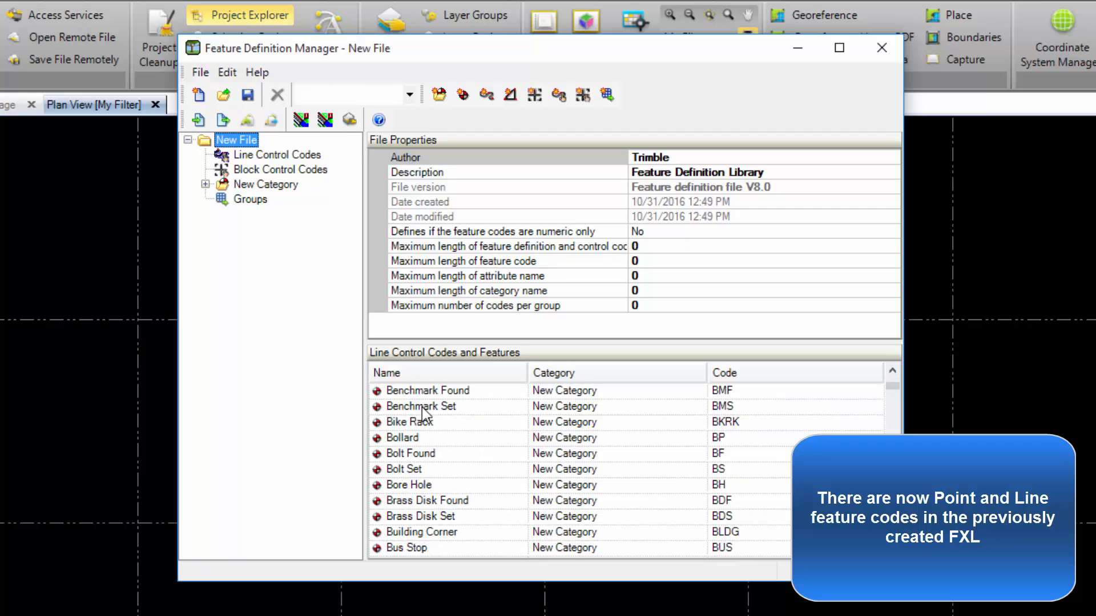
scroll(423, 405, down, 10)
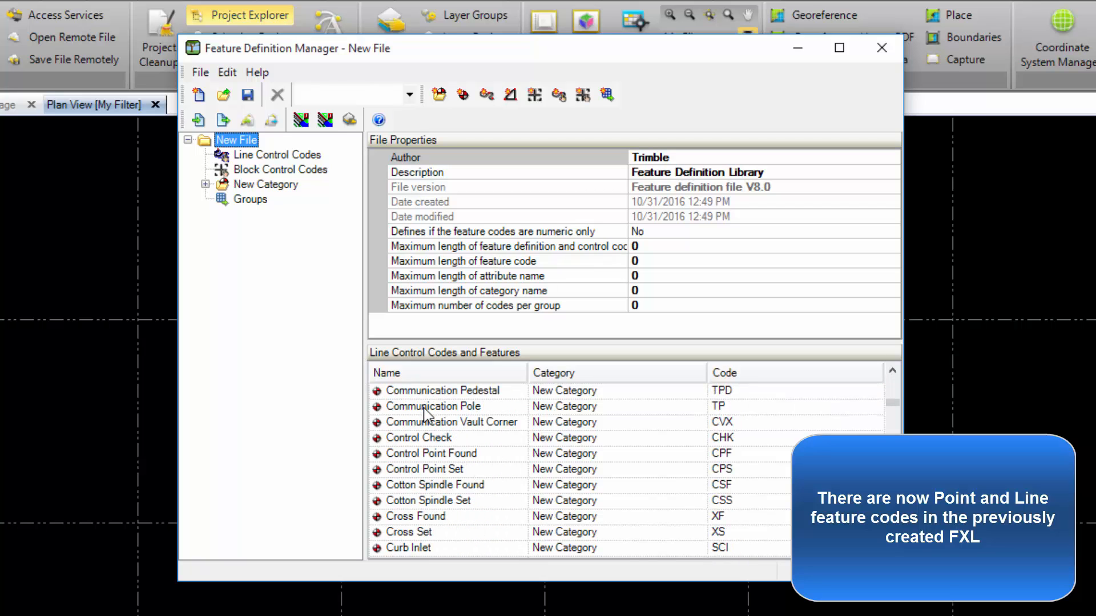
scroll(425, 409, down, 20)
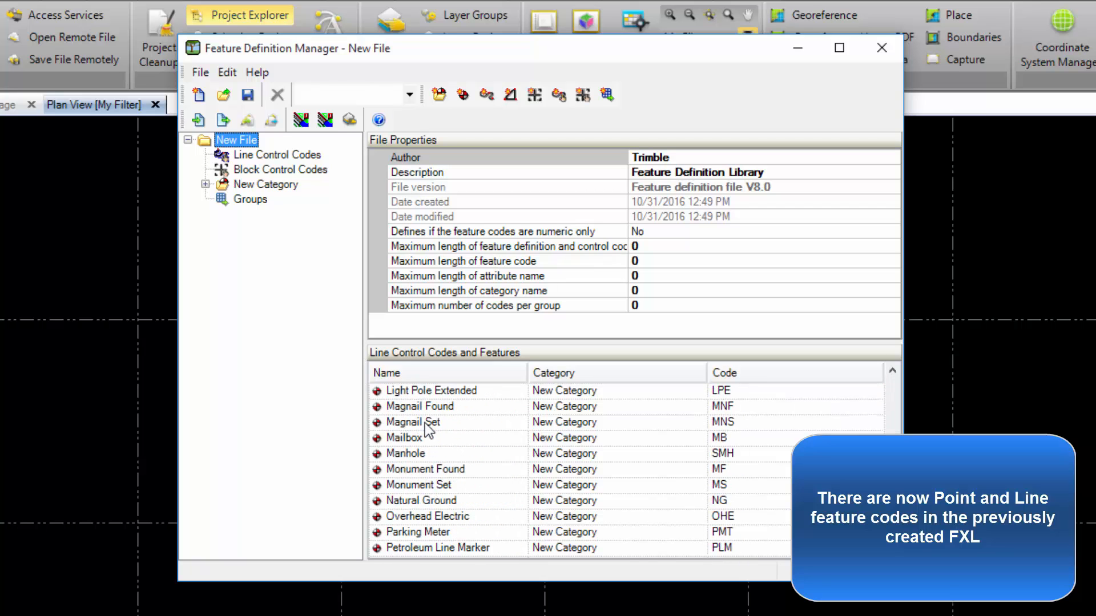
scroll(425, 425, down, 20)
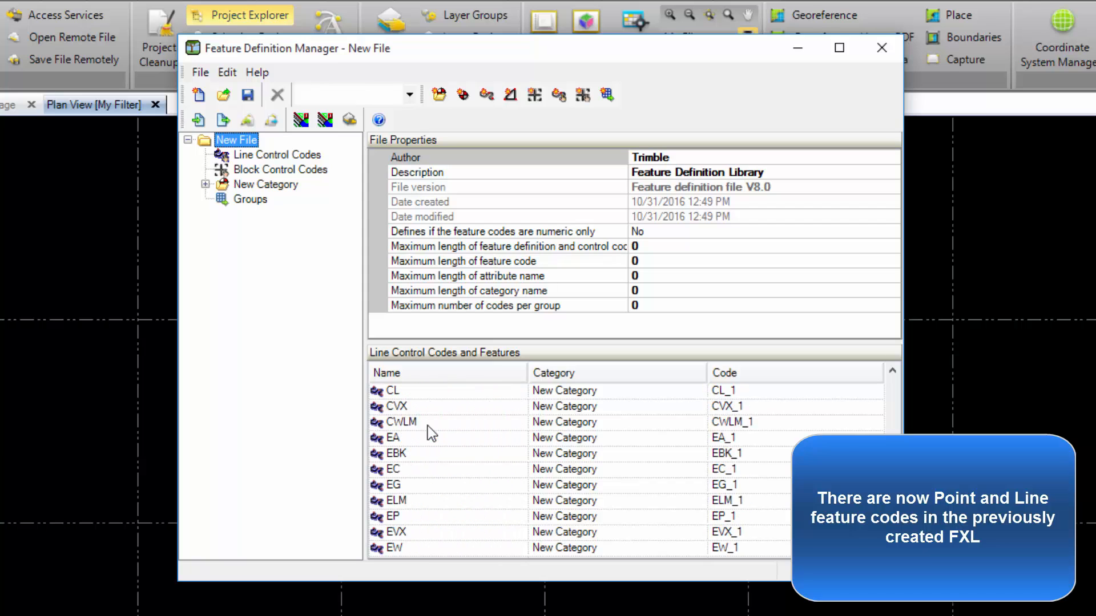
scroll(429, 433, down, 9)
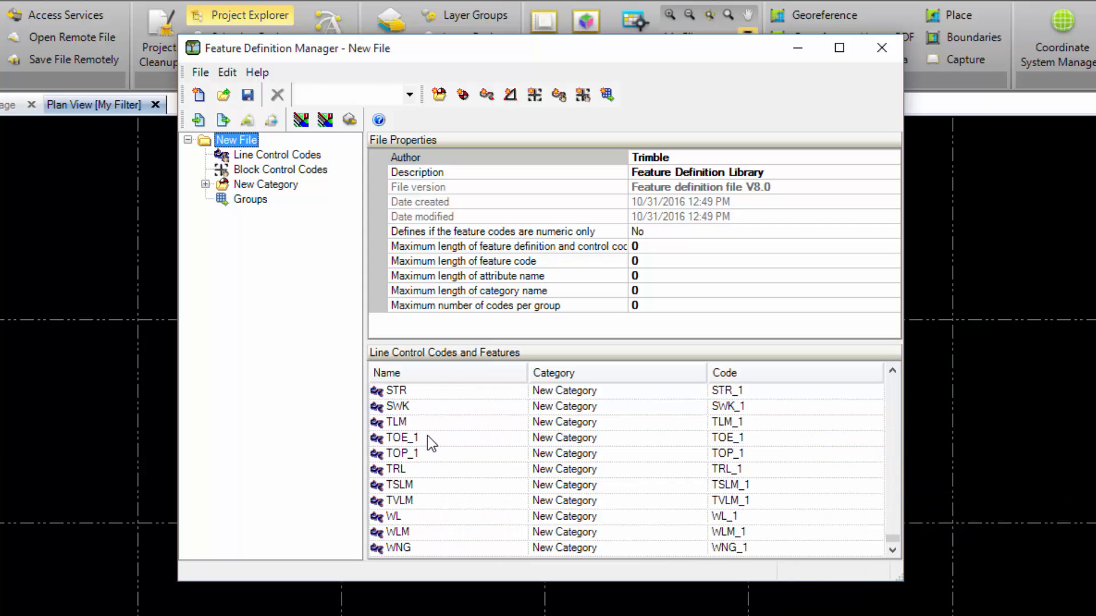
scroll(431, 443, up, 3)
scroll(427, 436, up, 18)
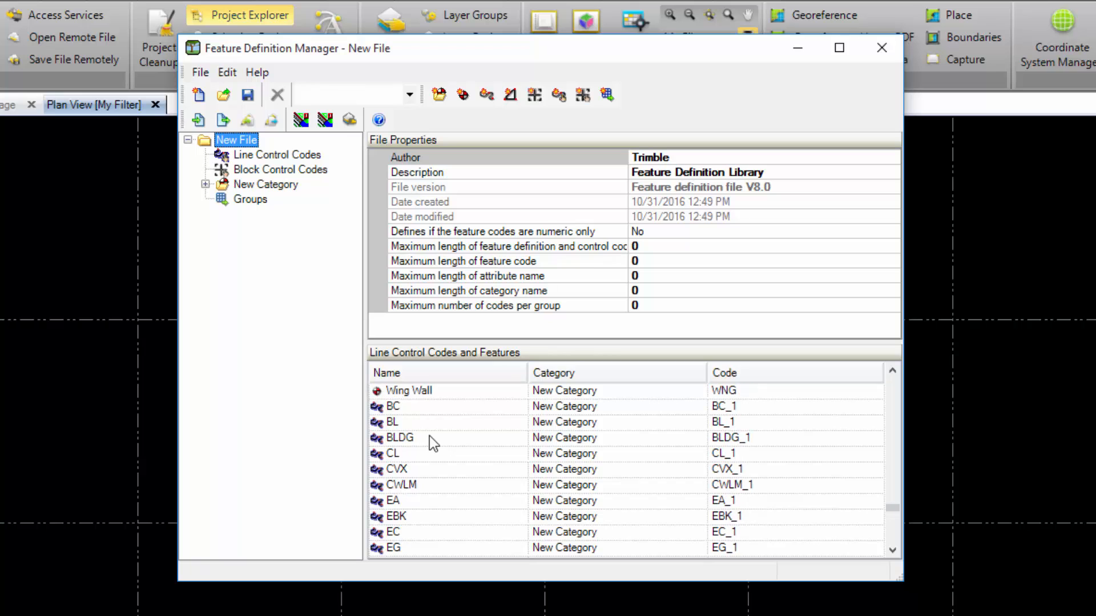
scroll(436, 437, down, 1)
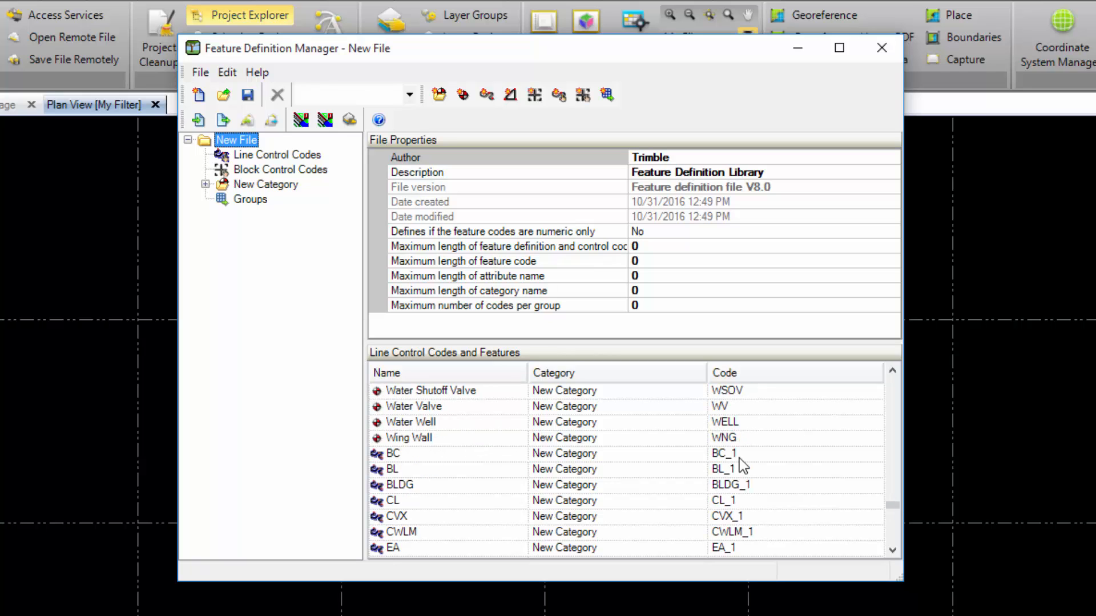
Compare the code of the BC line feature with that of the Back of Curb point feature in the feature list
click(719, 455)
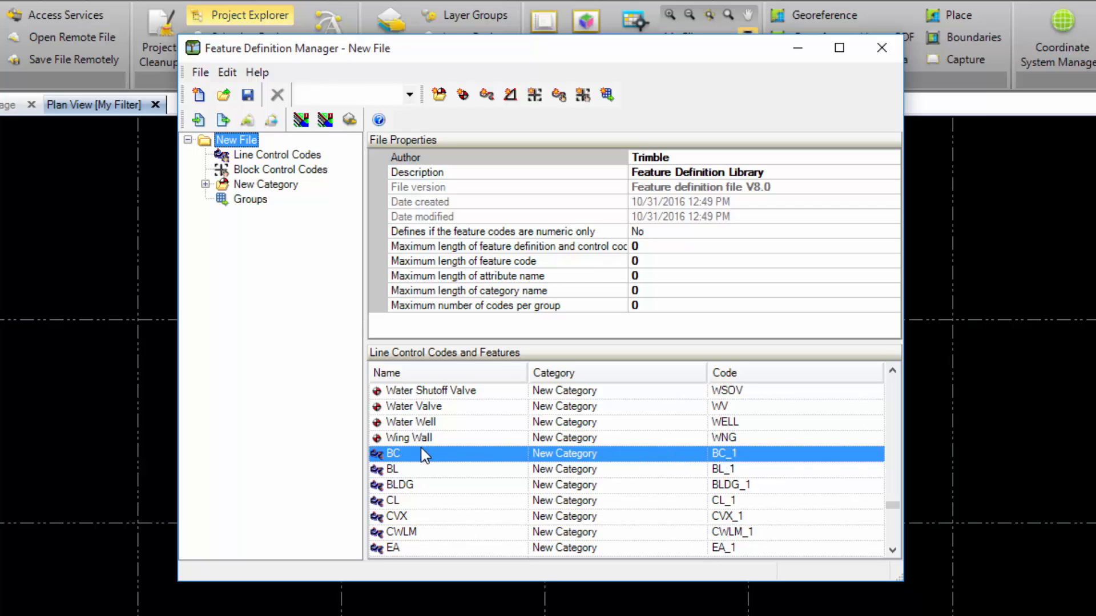
drag(891, 501, 890, 374)
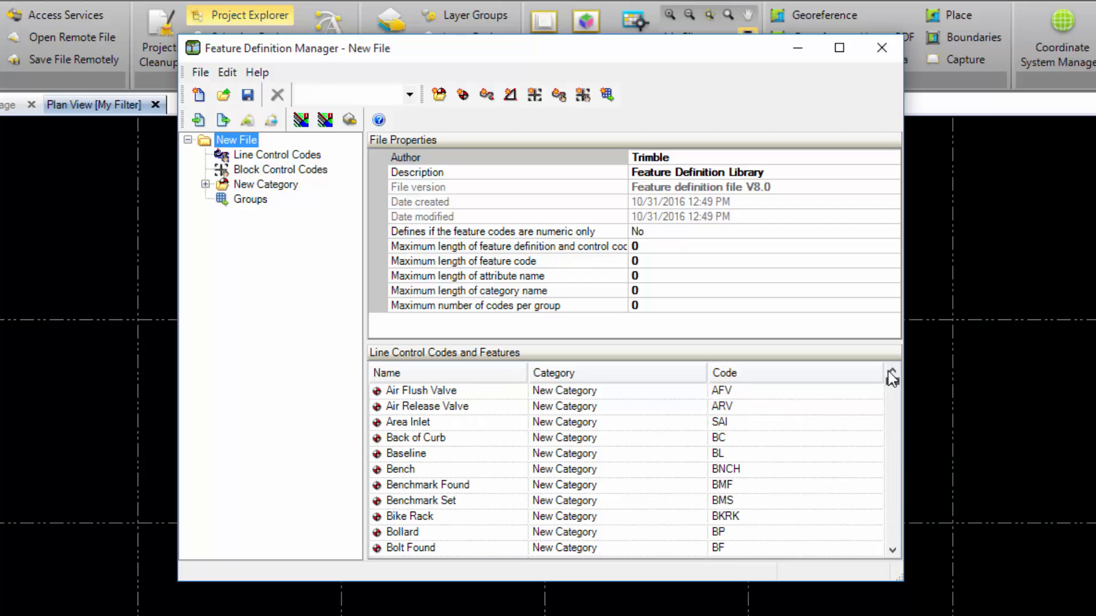
click(742, 437)
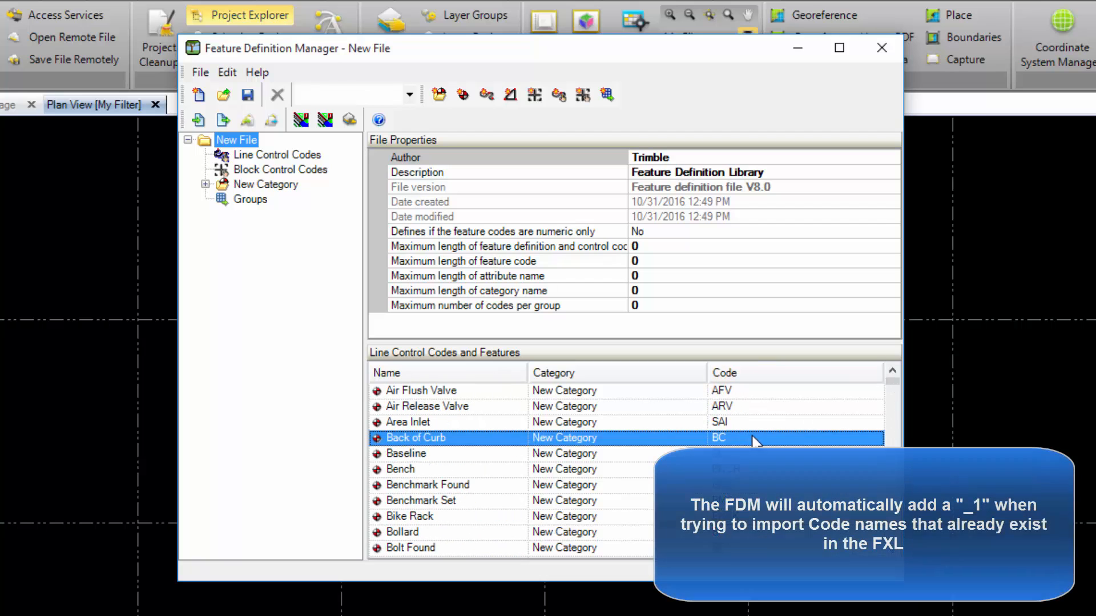
drag(886, 383, 890, 552)
click(746, 406)
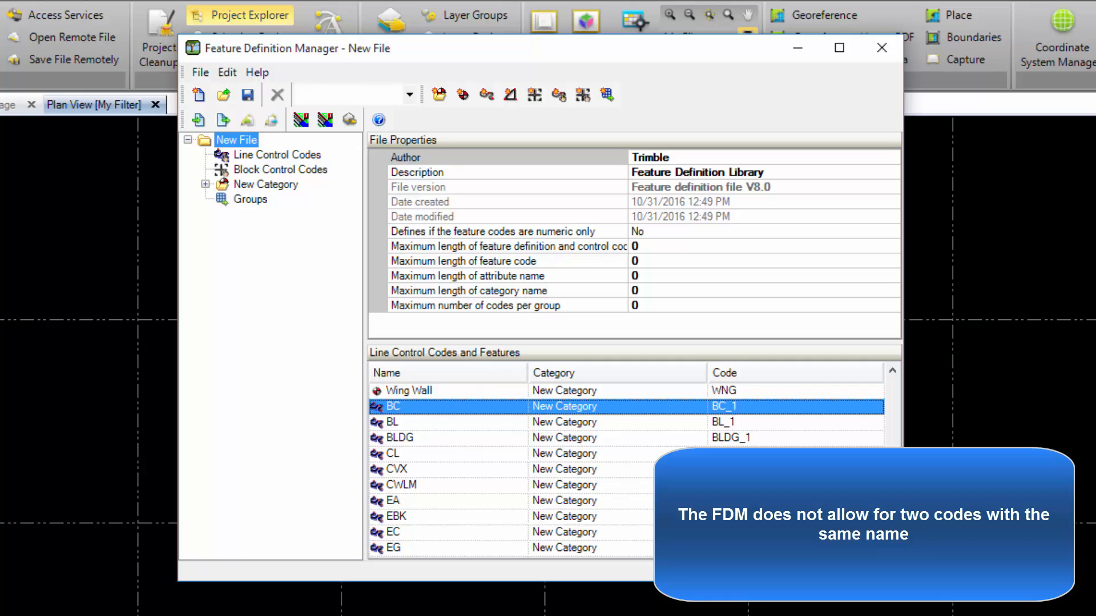
Open the BC line feature's definition and examine its code and category properties
double_click(484, 405)
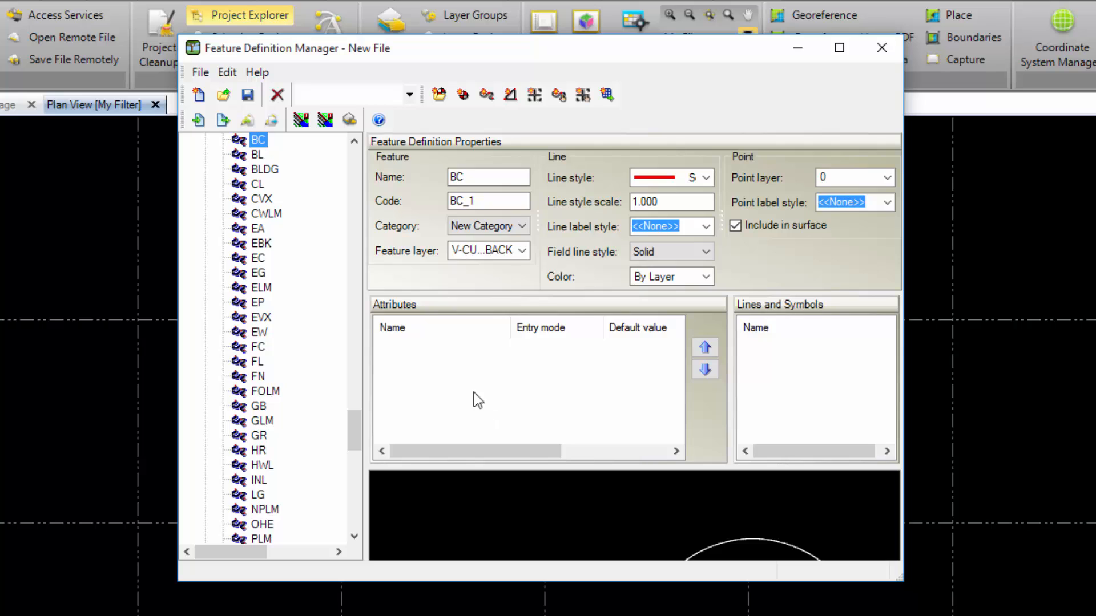
click(486, 201)
click(518, 226)
click(518, 226)
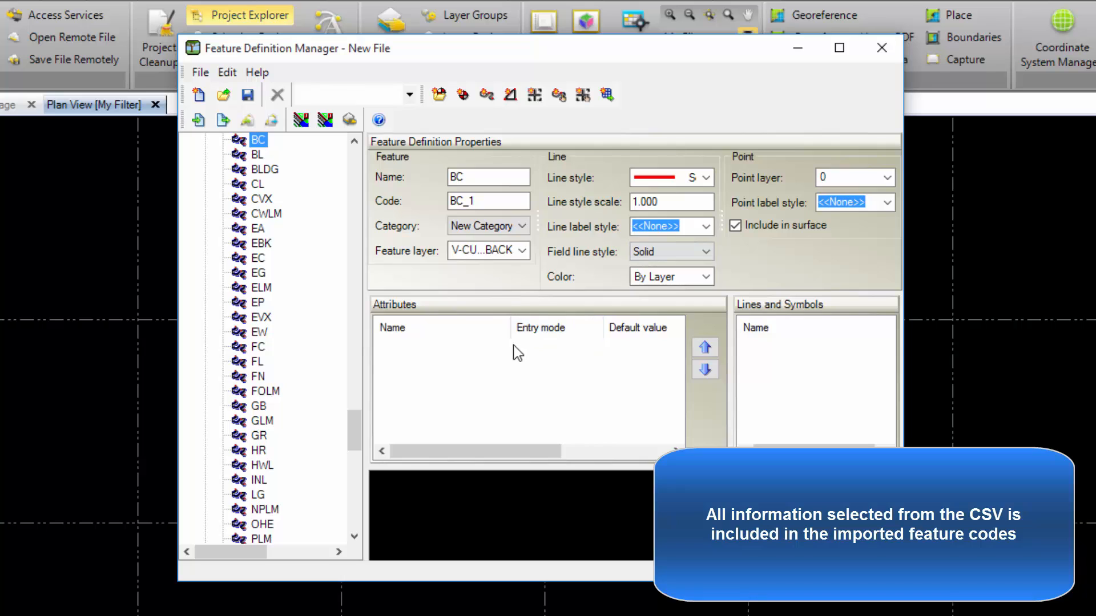
Examine the options for adding attributes and lines to the BC feature, without adding anything
right_click(453, 355)
mouse_move(494, 363)
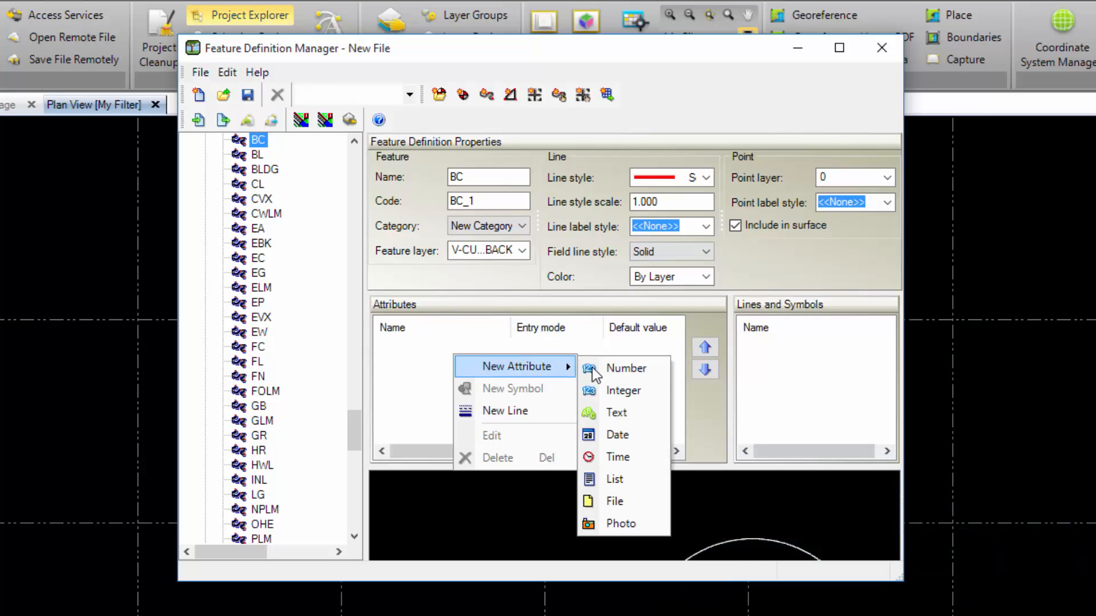
click(396, 364)
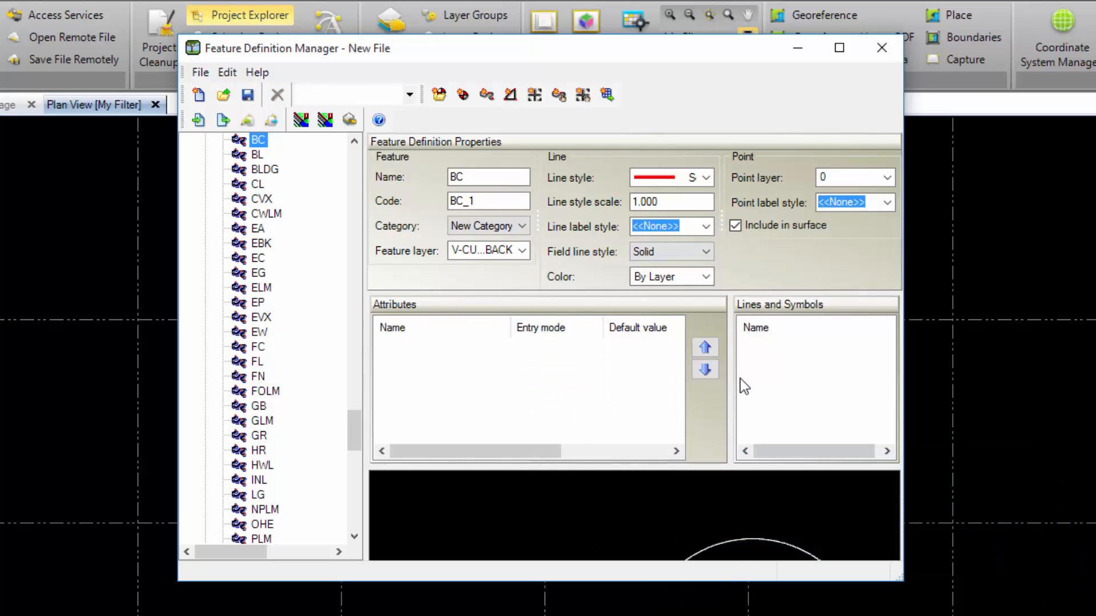
right_click(777, 368)
mouse_move(837, 386)
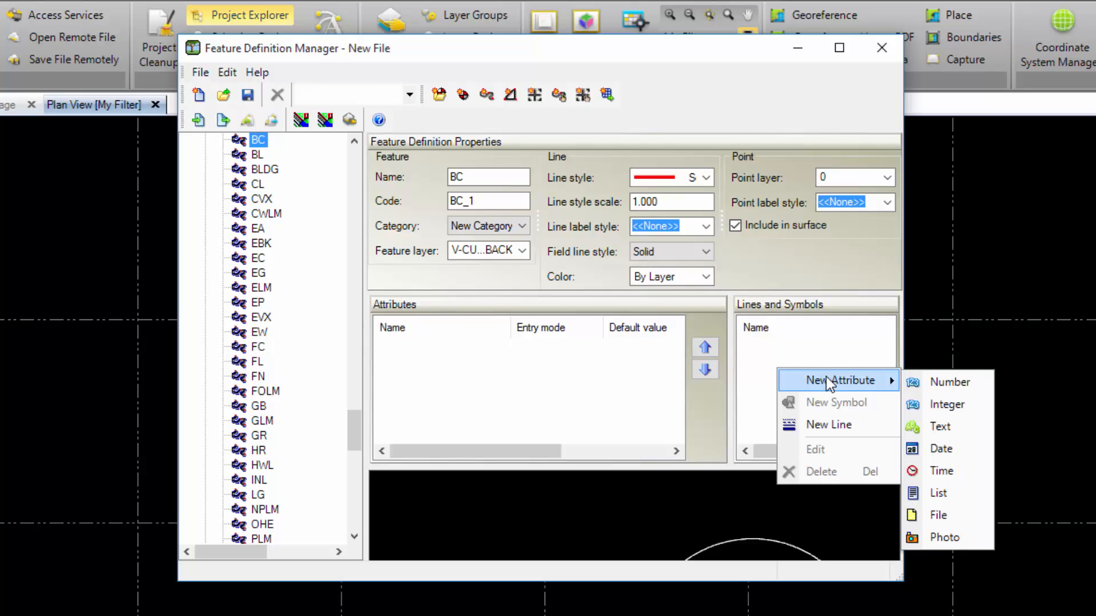
click(769, 366)
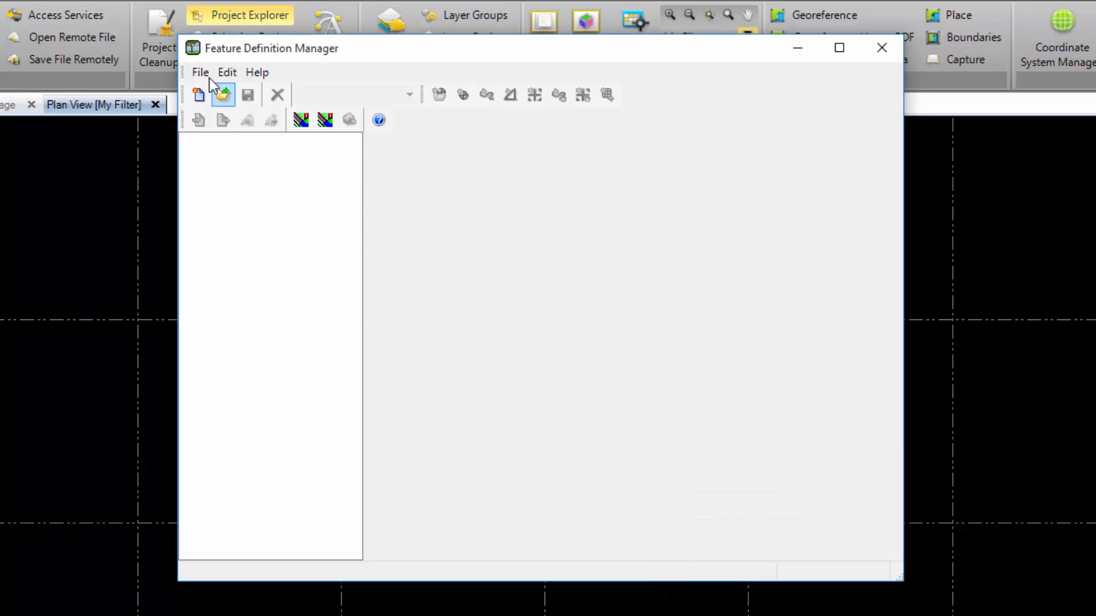
Open the existing feature code library GlobalFeatures.fxl from the Feature Definition Manager documents folder
click(205, 73)
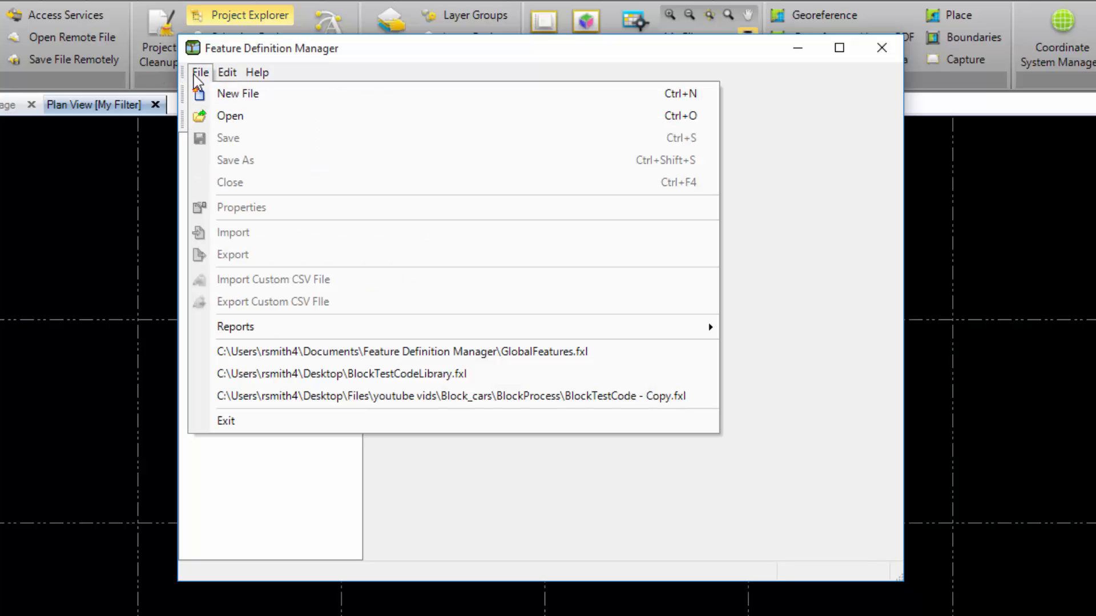
click(218, 114)
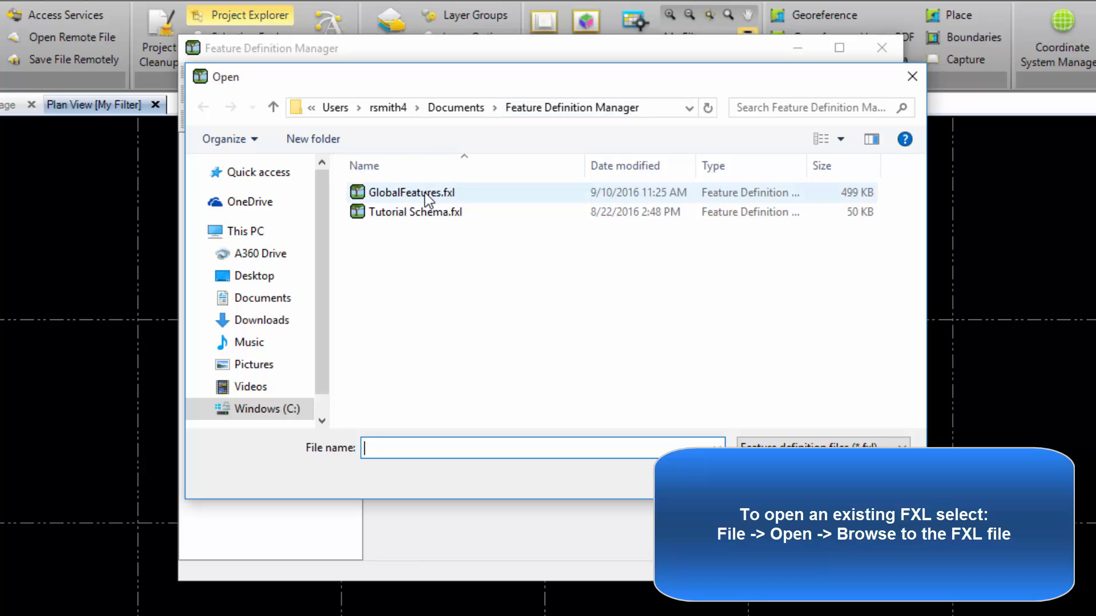
click(451, 194)
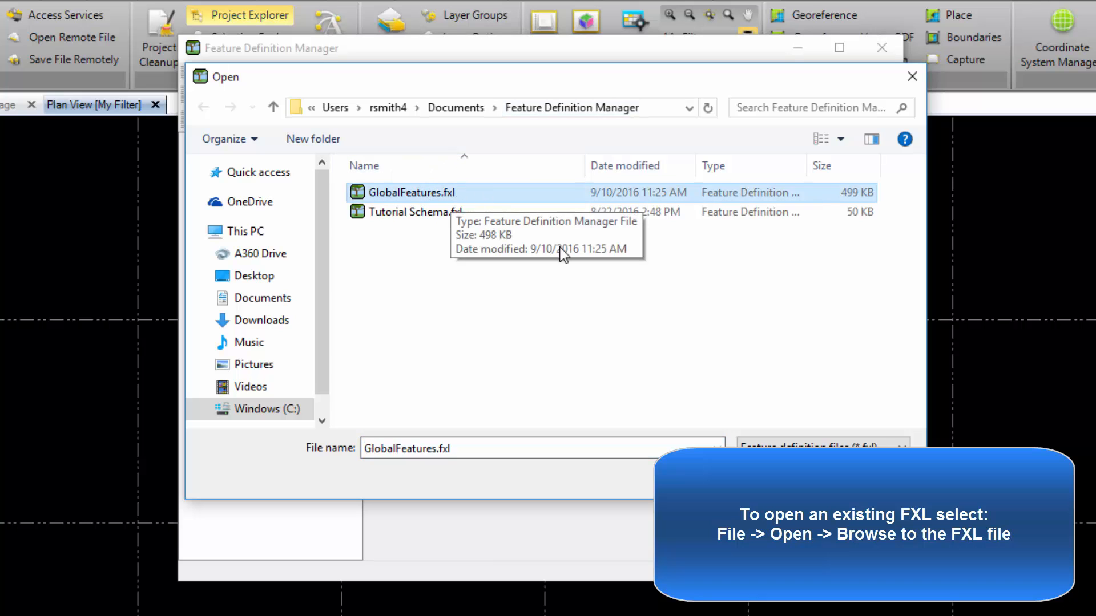
click(784, 479)
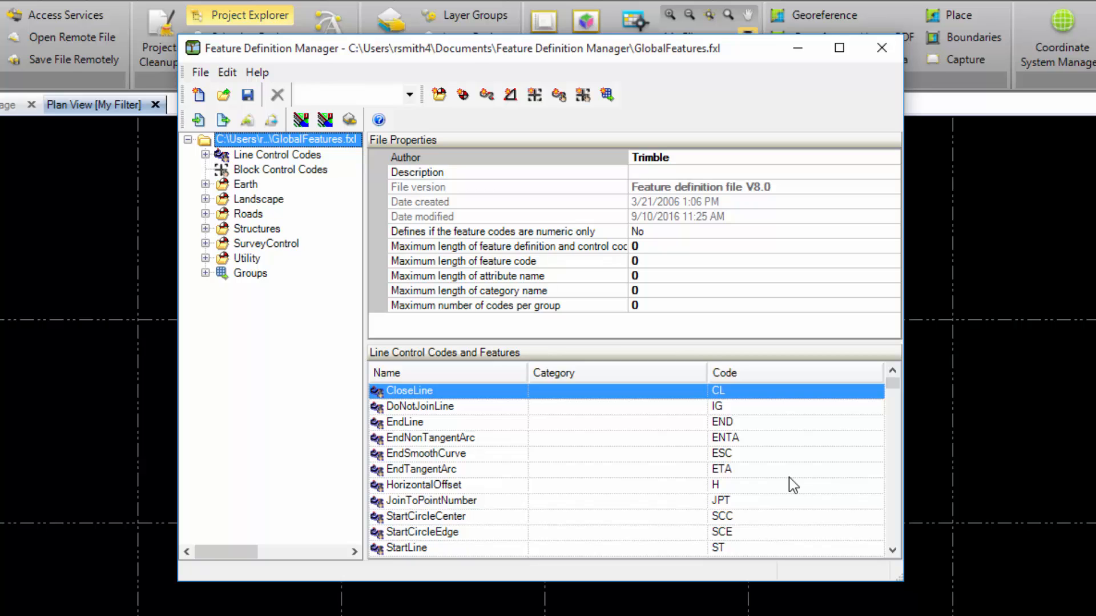
Examine the CloseLine line control code and the Original Ground feature in the Earth category
click(205, 155)
click(265, 172)
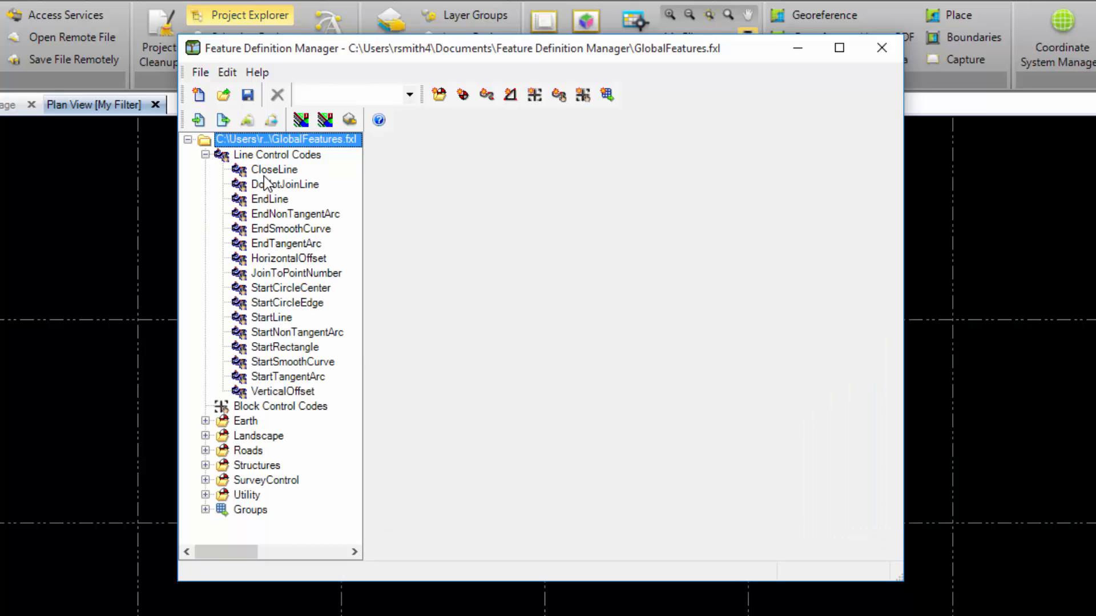
click(205, 154)
click(205, 184)
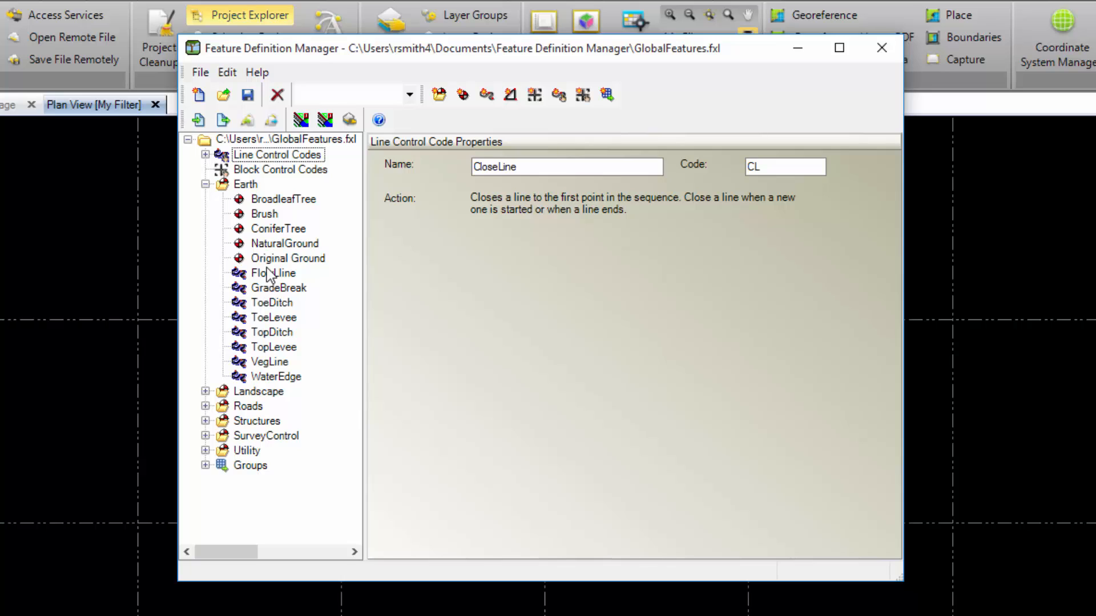
click(268, 259)
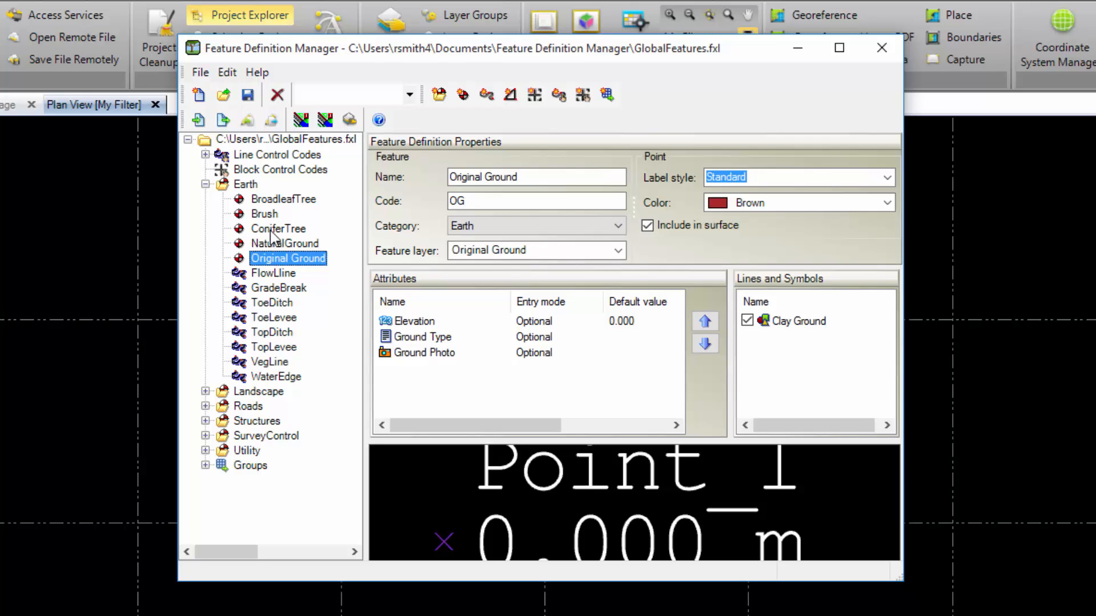
Start a custom CSV export of the library, with Custom FDM Export on the Desktop as the target file
click(202, 73)
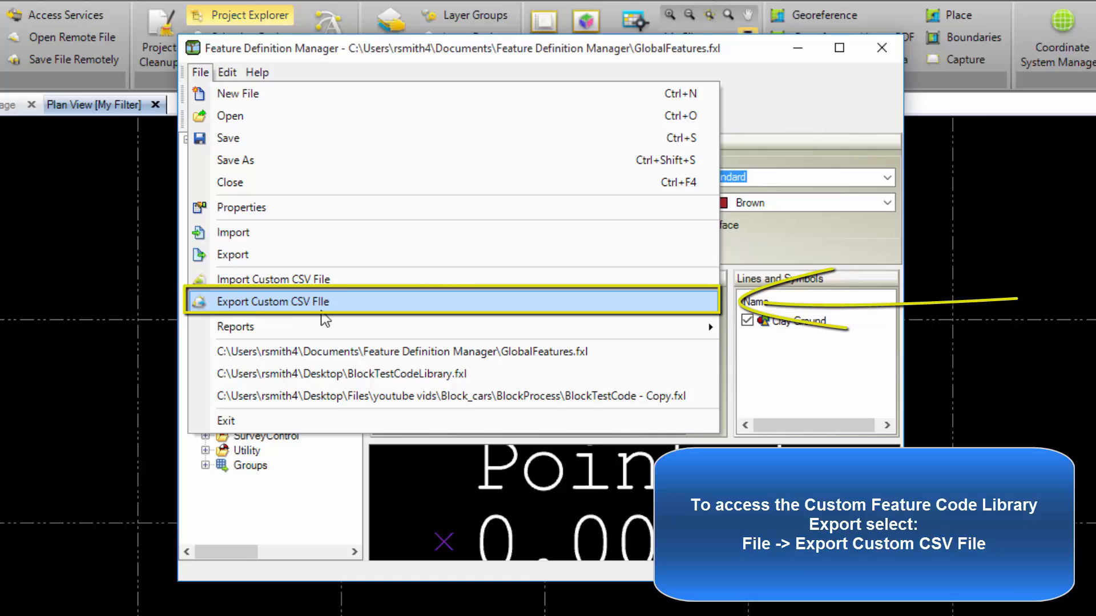
click(321, 310)
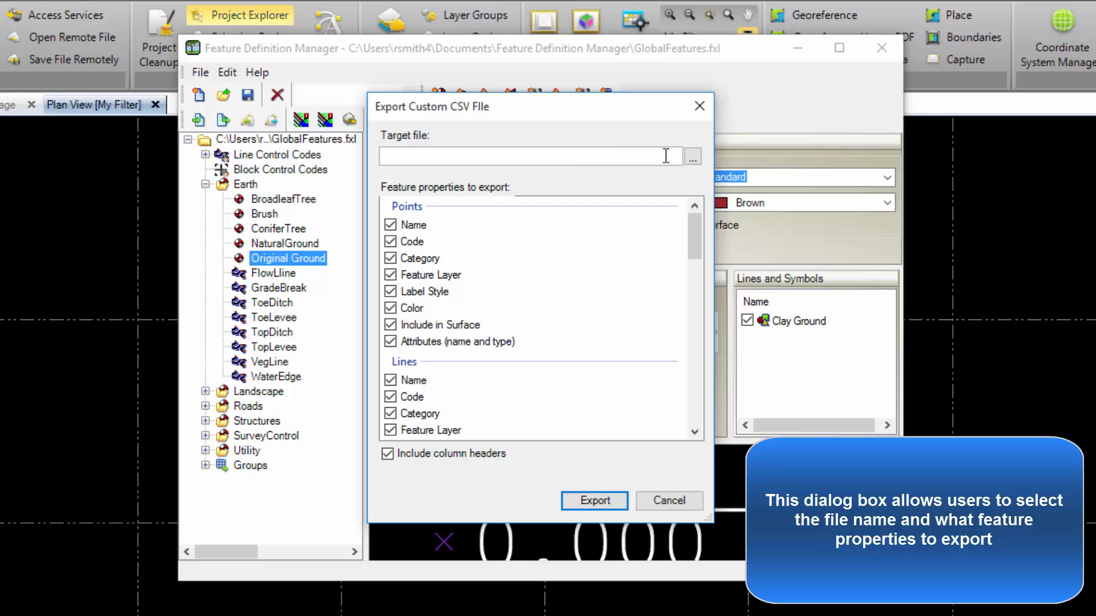
click(693, 157)
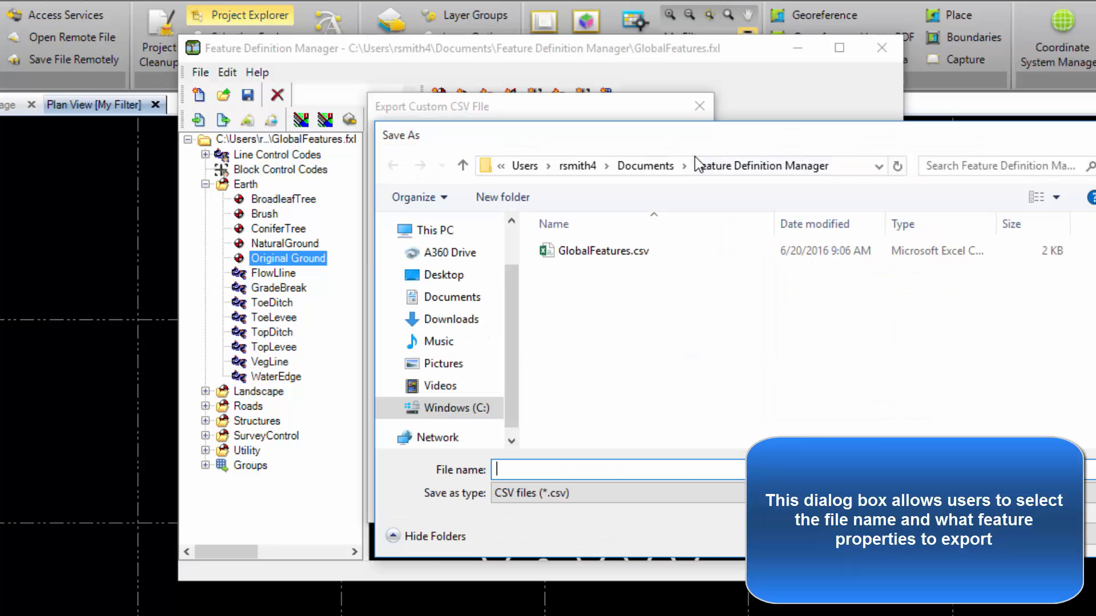
click(448, 277)
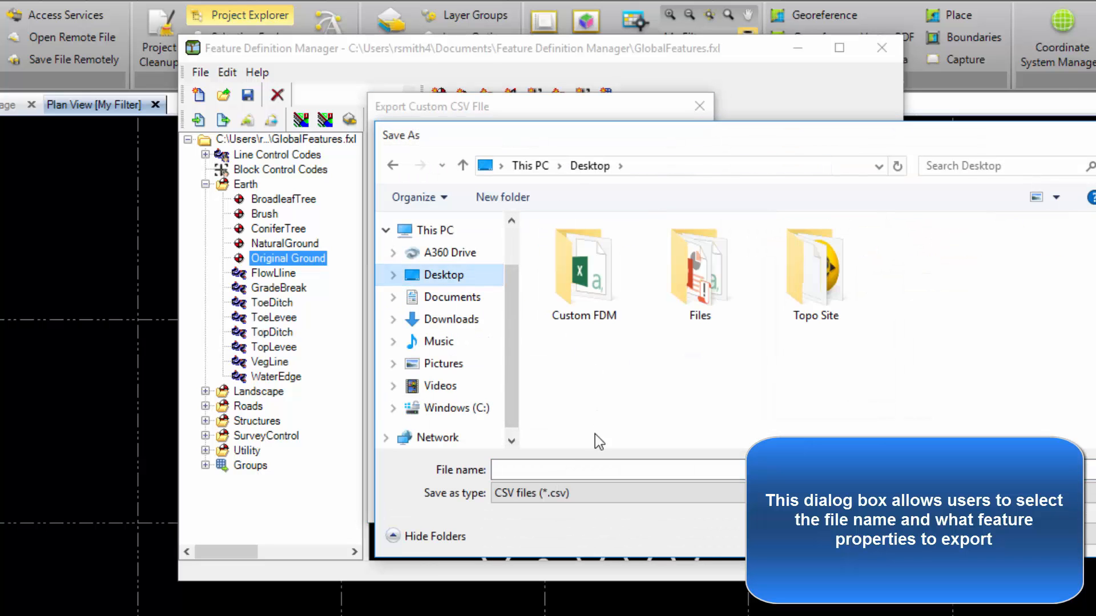
click(592, 467)
text(C)
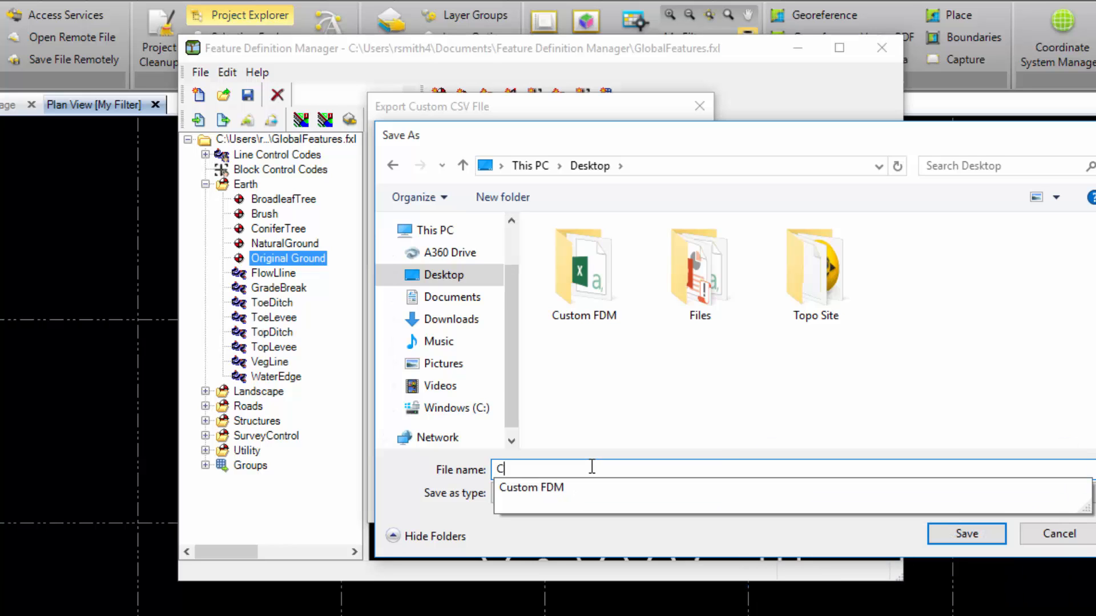
text(ustom FDM Export)
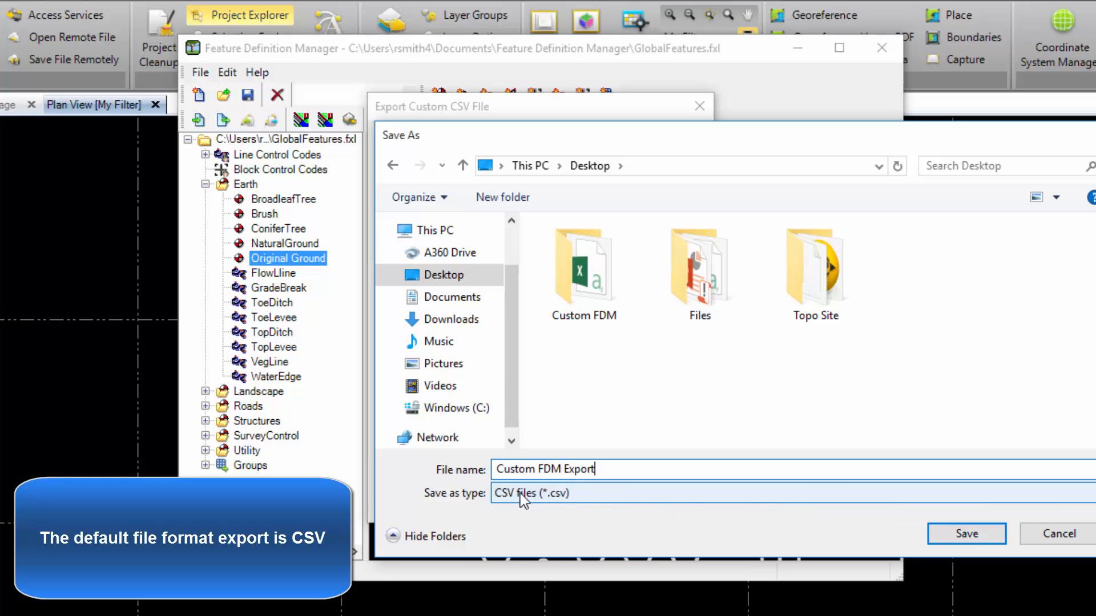
click(947, 540)
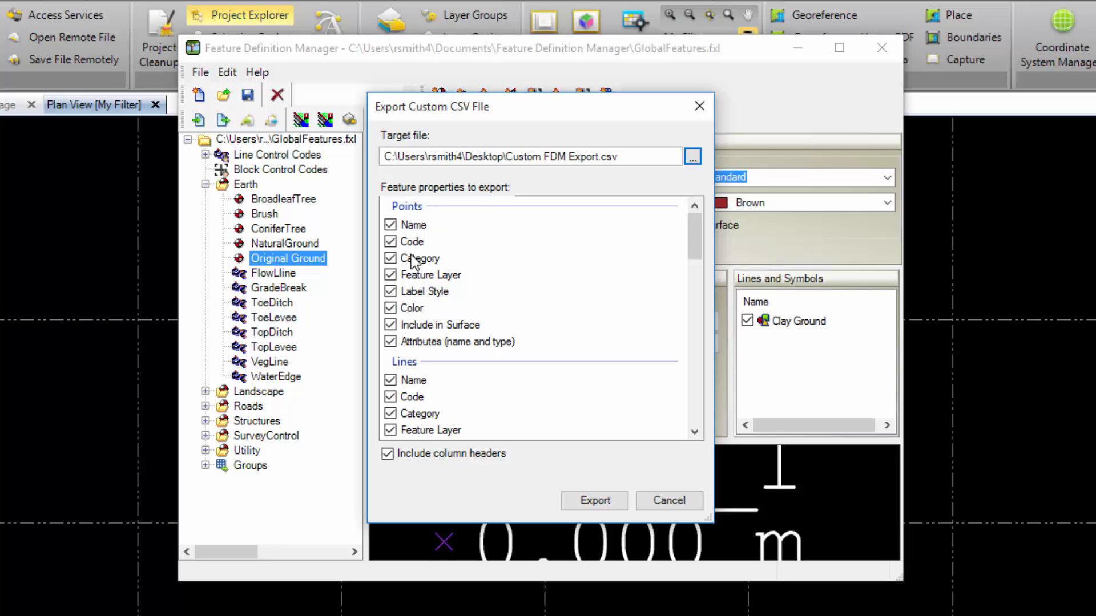
Review the exportable properties for points, lines, polygons, blocks and control codes in the export settings
scroll(407, 377, down, 3)
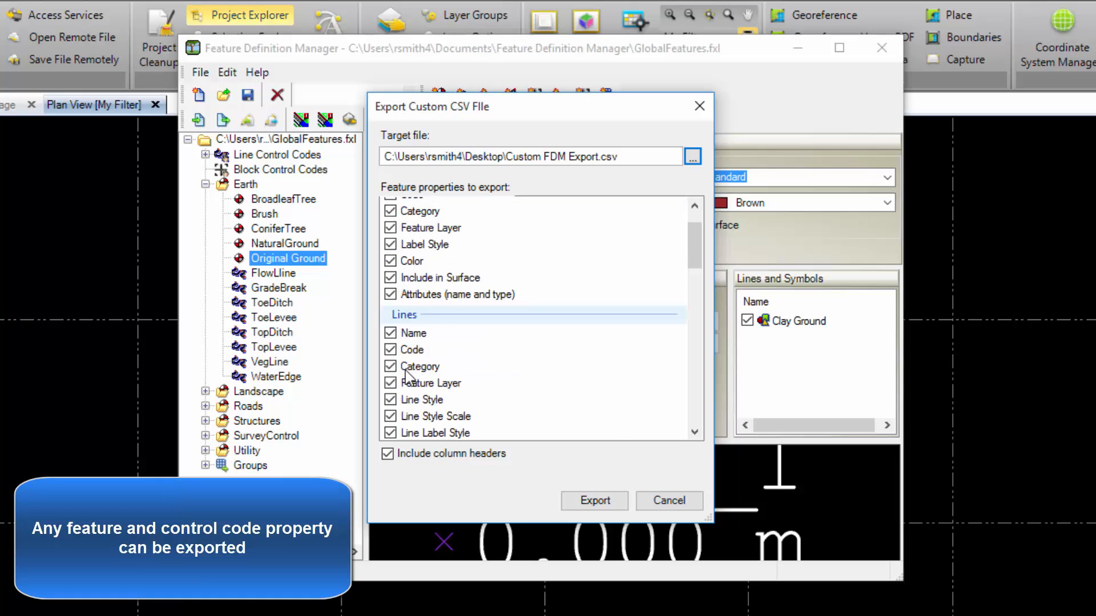
scroll(405, 371, down, 2)
scroll(417, 334, down, 3)
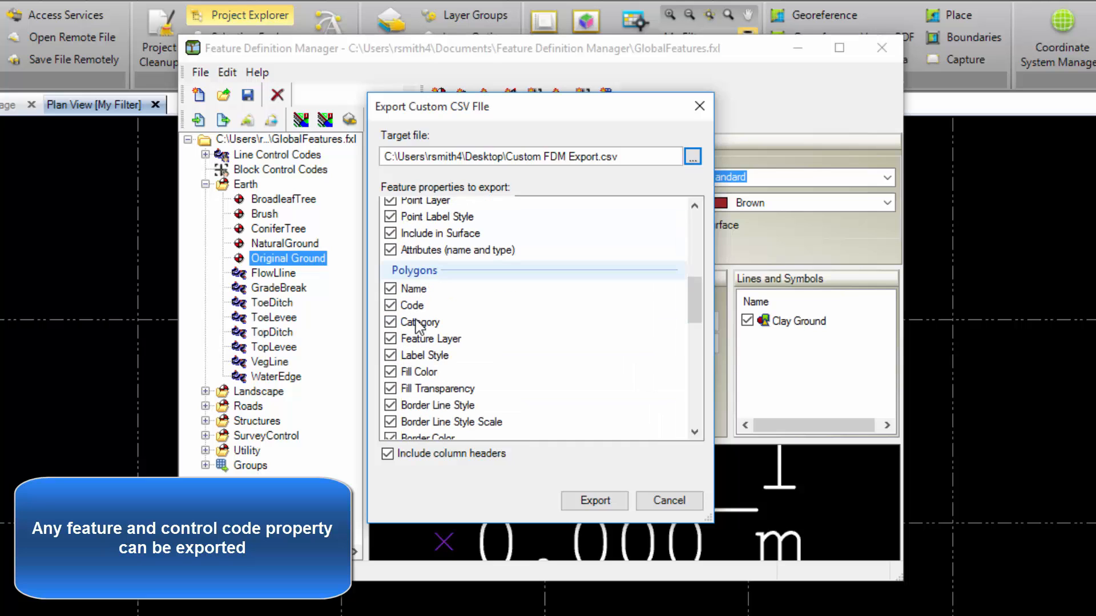
scroll(417, 326, down, 7)
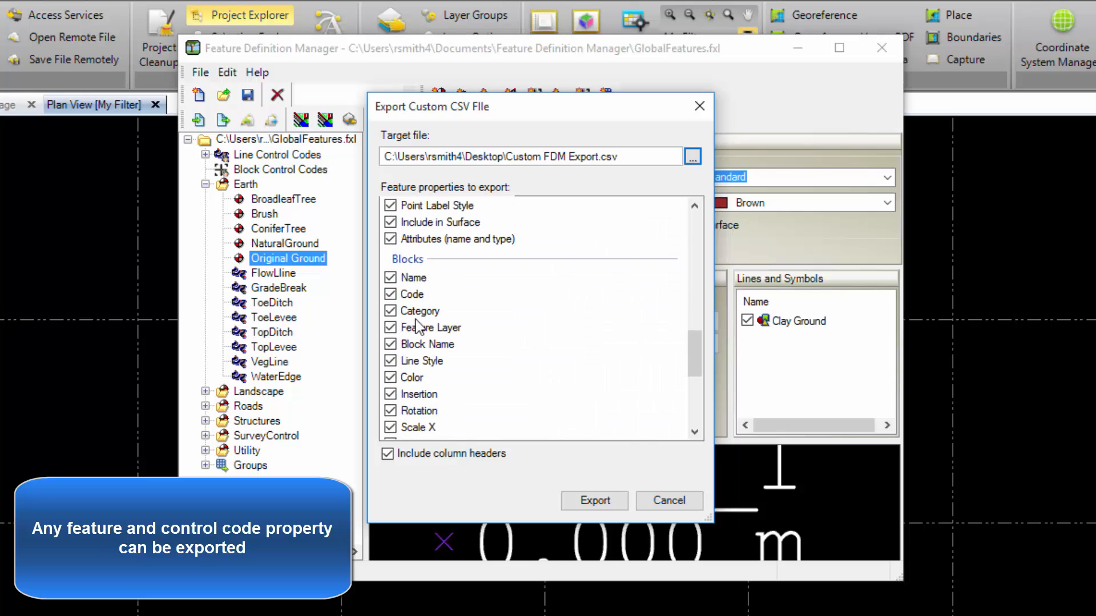
scroll(417, 324, down, 2)
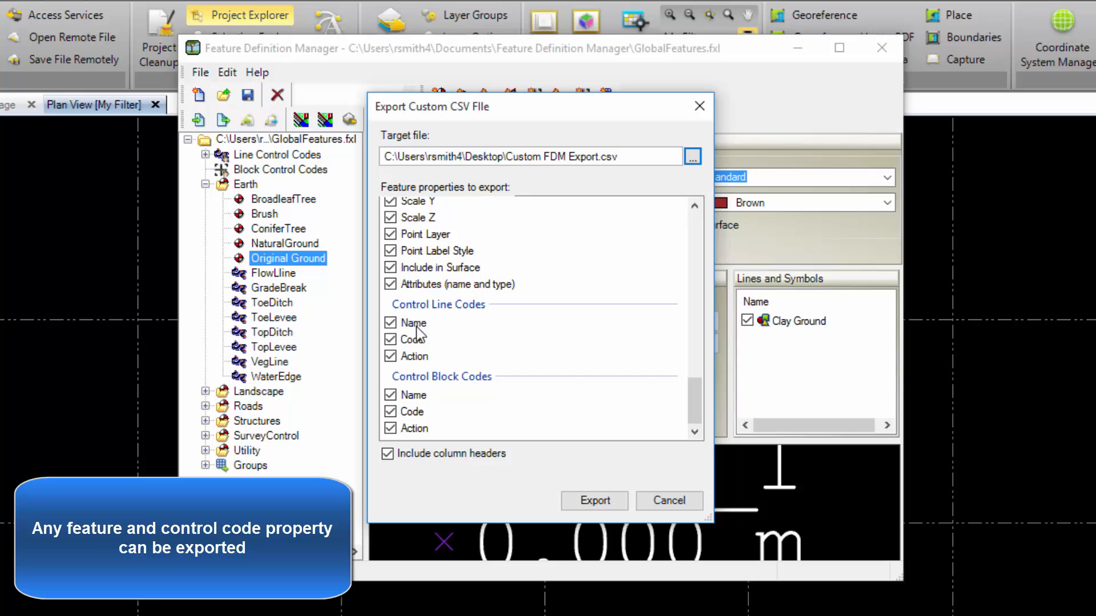
scroll(428, 329, up, 6)
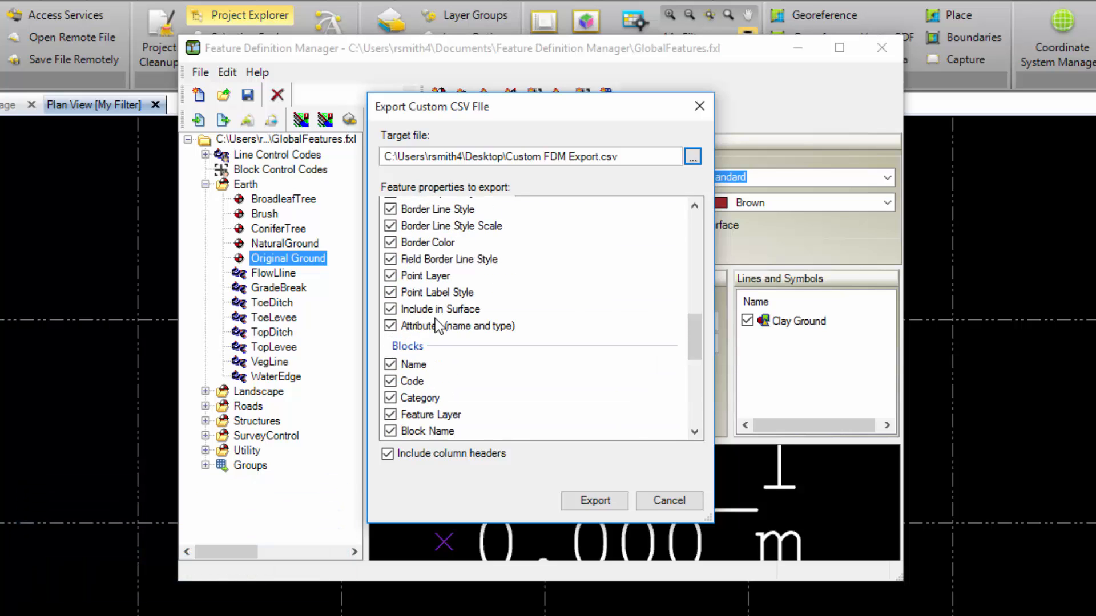
scroll(437, 326, up, 12)
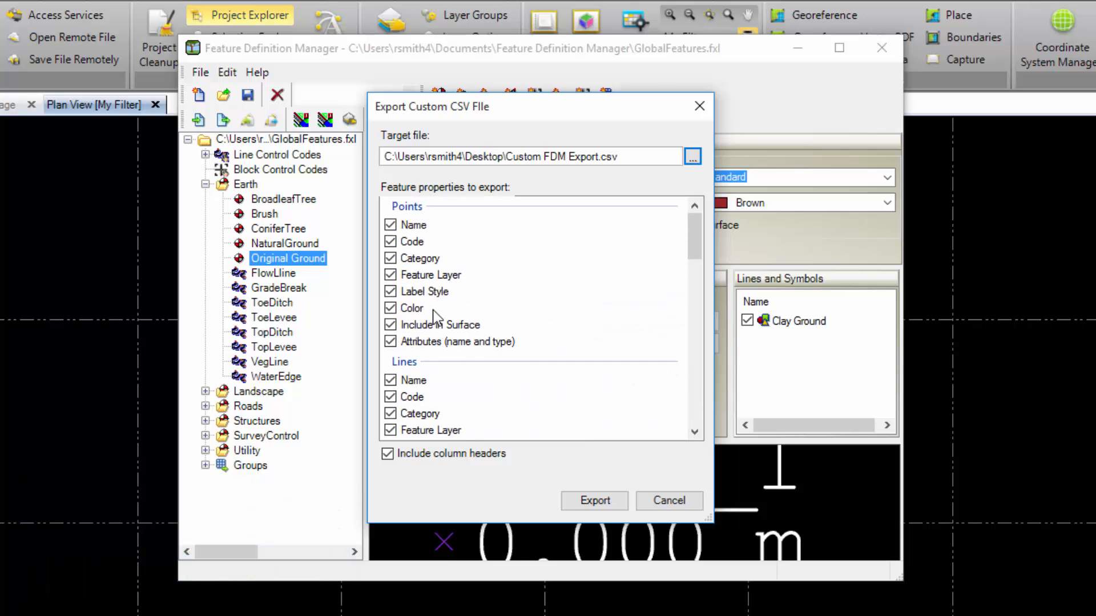
Export the custom CSV file with all feature properties, including the point Code, and column headers included
click(391, 242)
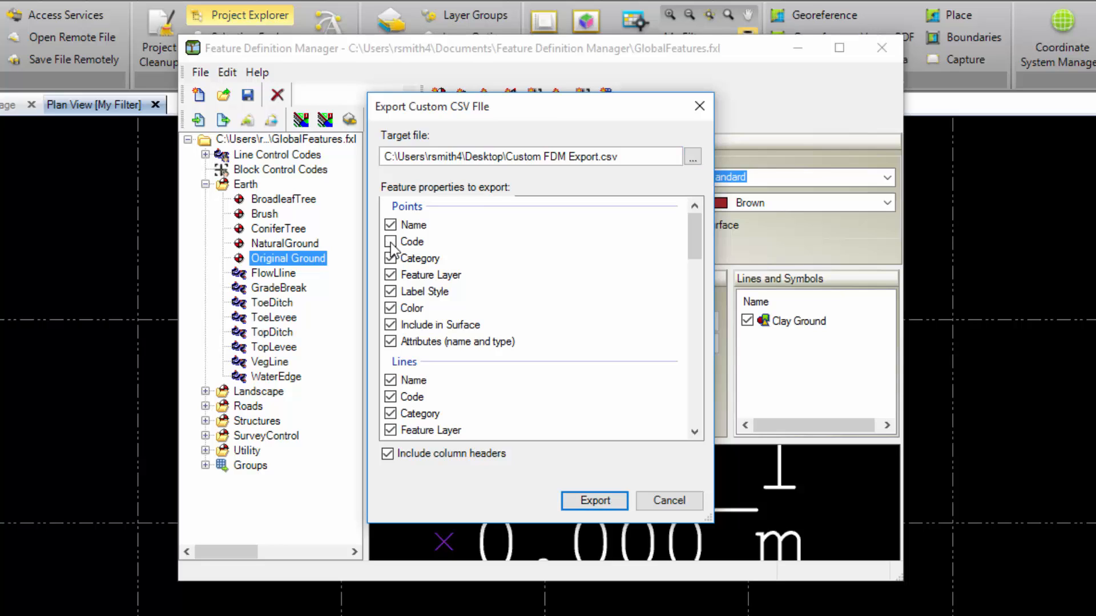
click(391, 242)
click(600, 497)
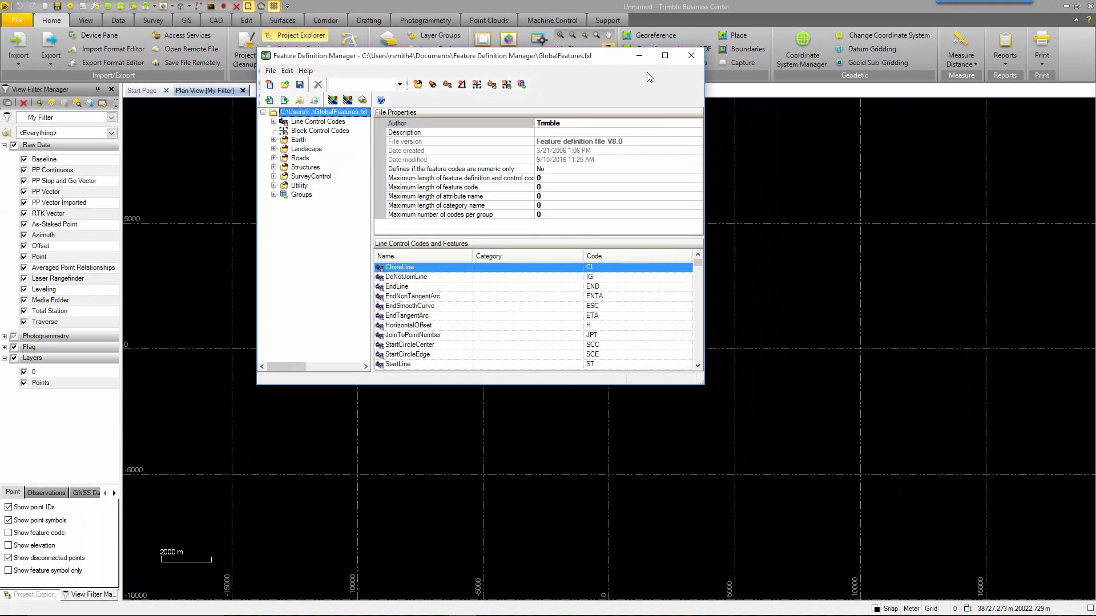
Minimize Feature Definition Manager and Trimble Business Center, switch to Custom FDM Export.csv in Excel, and examine its Name, Code and Category headers
click(640, 56)
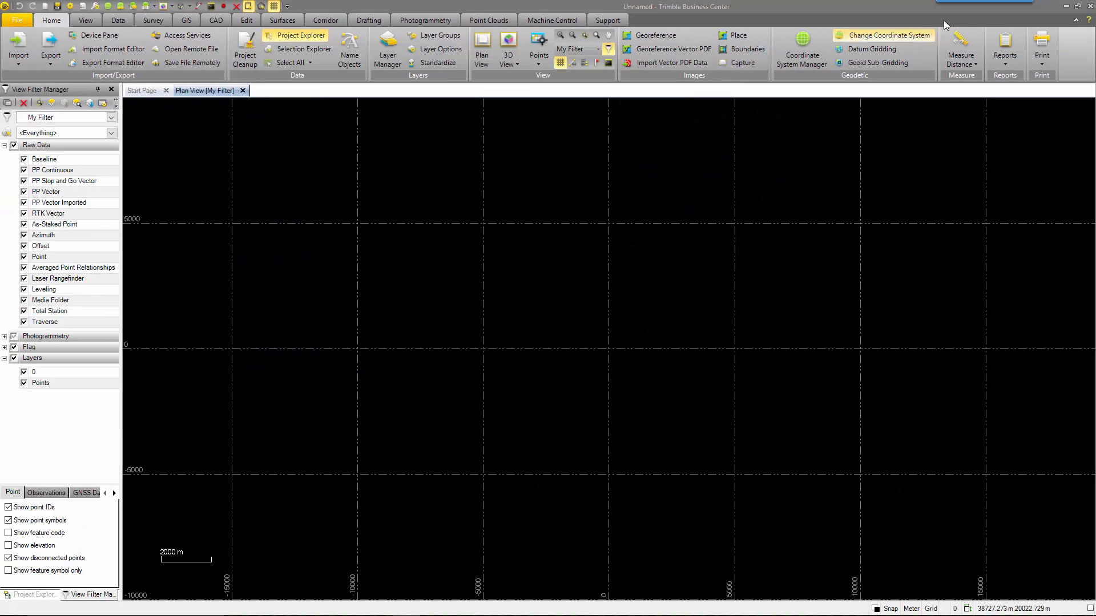
click(1065, 7)
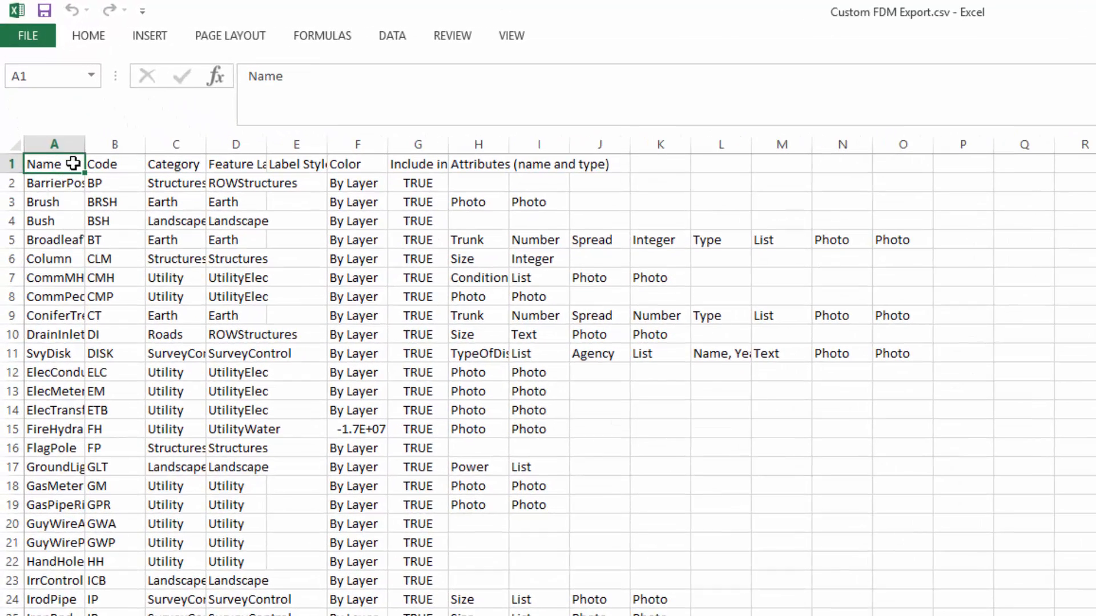
drag(542, 165, 52, 169)
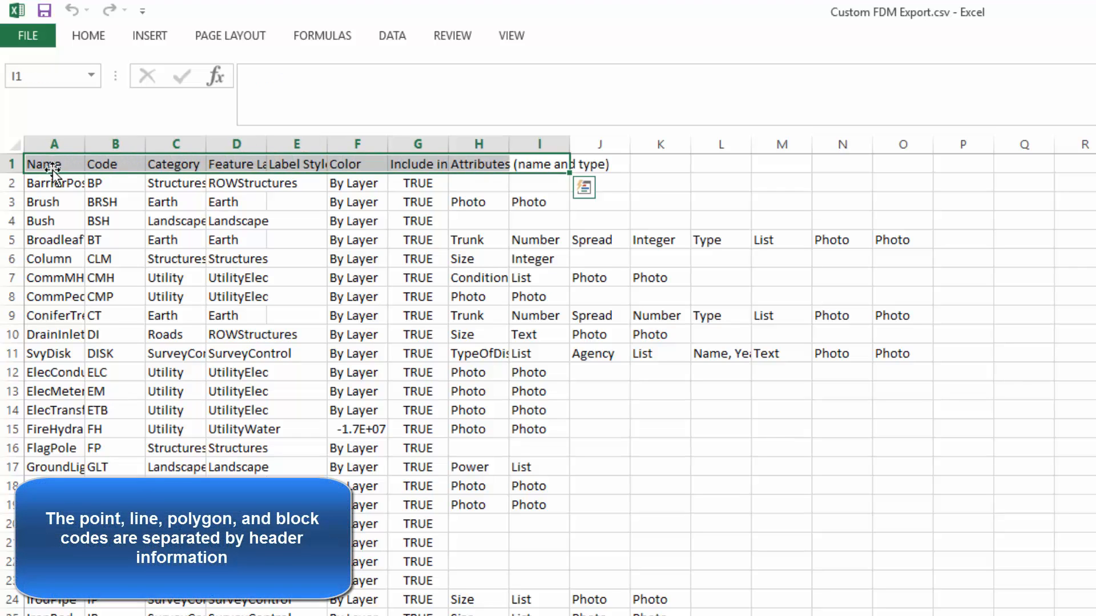
click(62, 165)
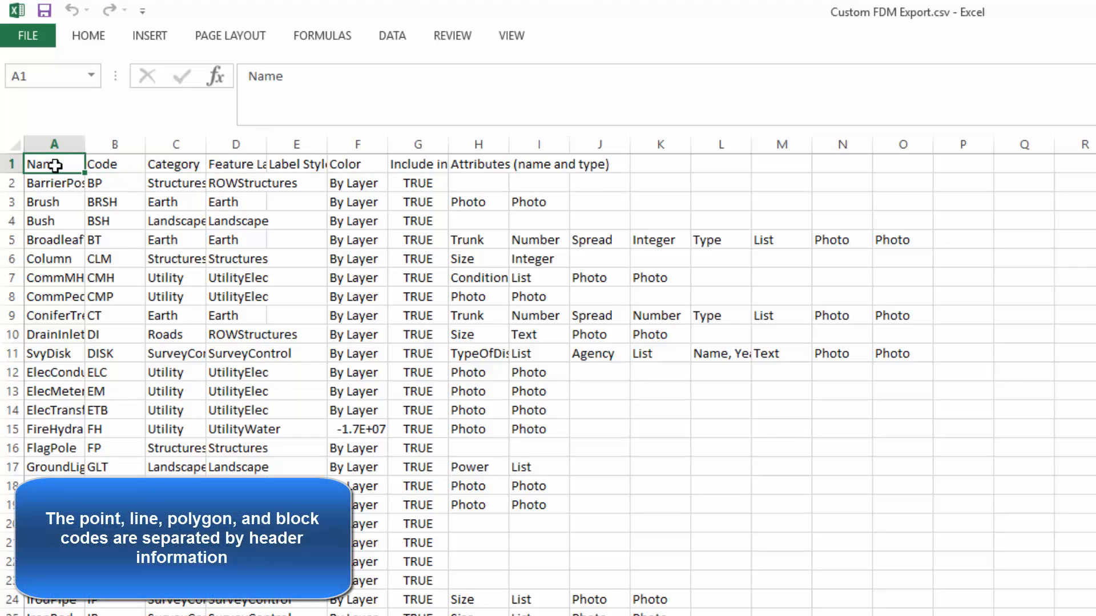
click(110, 165)
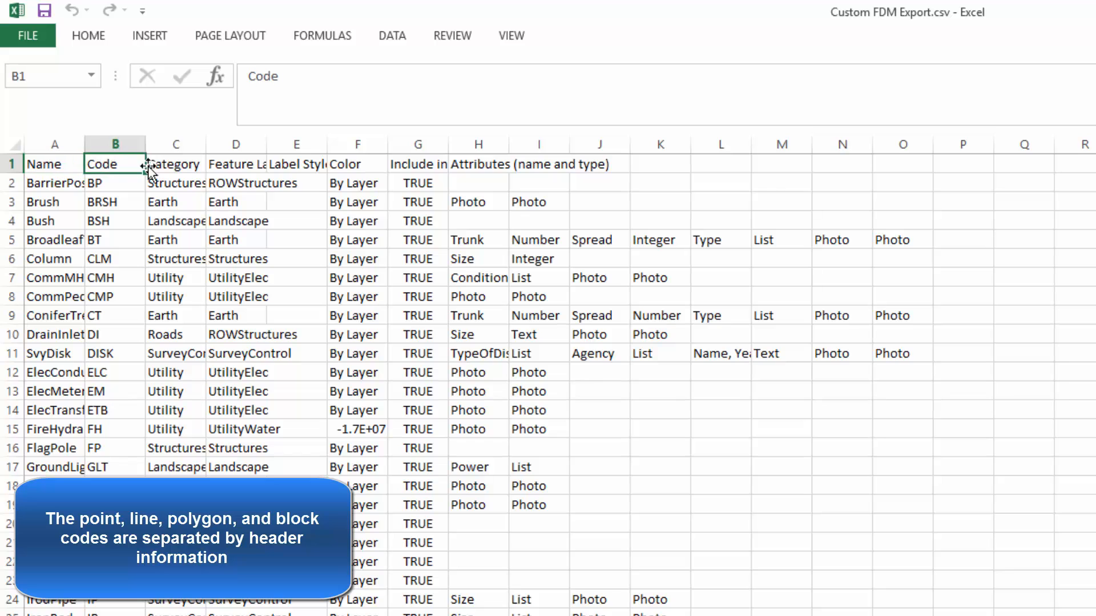
click(165, 164)
Widen the Feature Layer, Label Style, Include in Surface and Attributes columns of the point feature section
drag(265, 145, 448, 143)
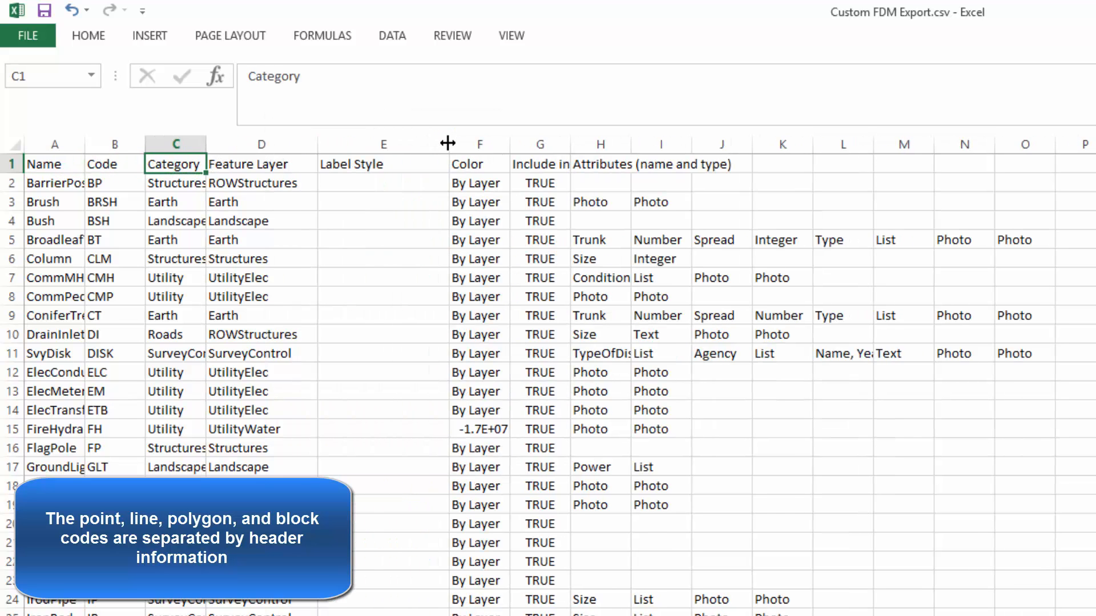
drag(570, 144, 755, 144)
click(489, 163)
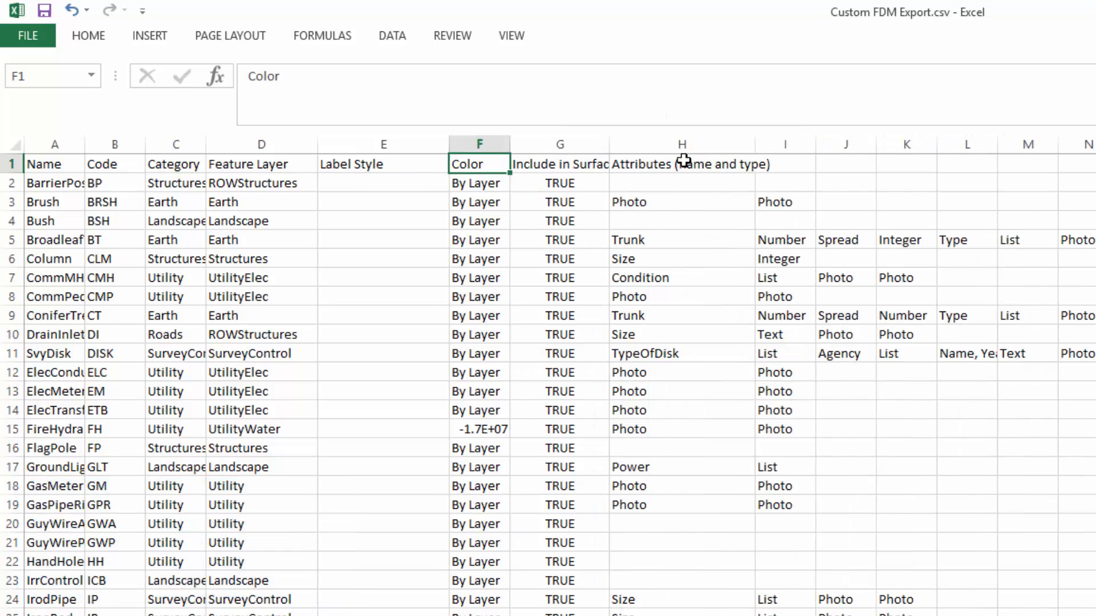
Examine the attribute name and type pairs exported for the broadleaf tree feature in row 5
click(1093, 238)
drag(1094, 238, 660, 252)
click(673, 221)
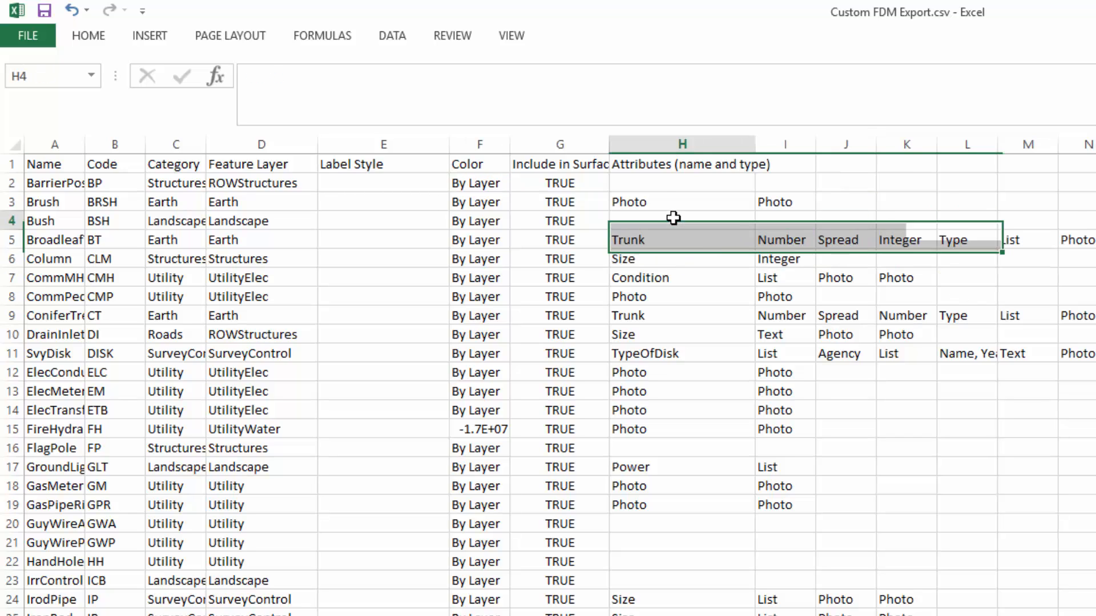
Examine the line feature header in row 46 and the line codes listed below it
scroll(296, 285, down, 9)
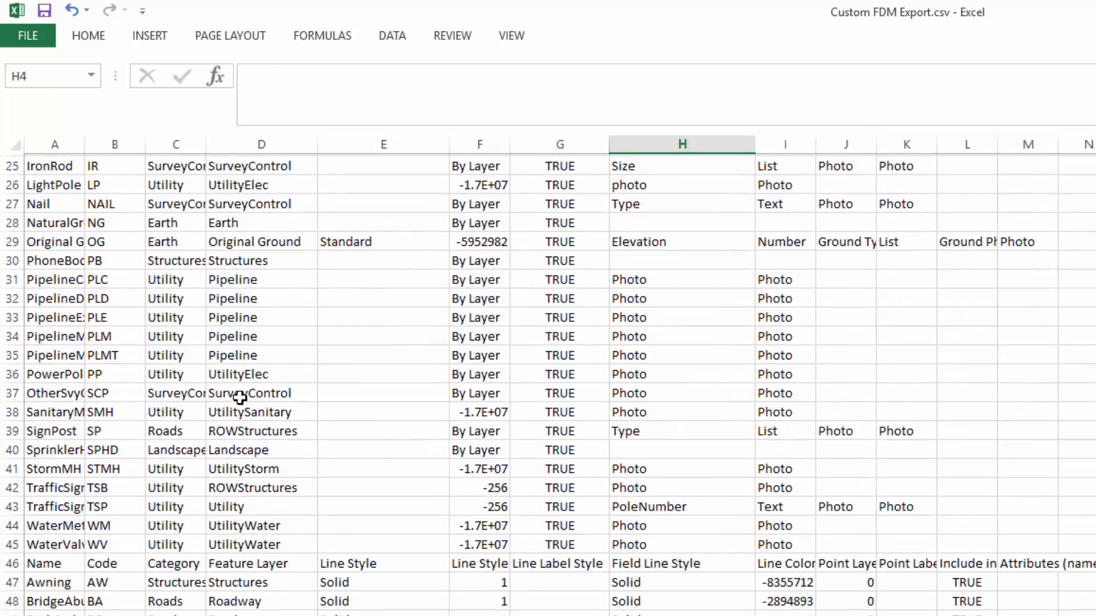
drag(82, 510, 1044, 501)
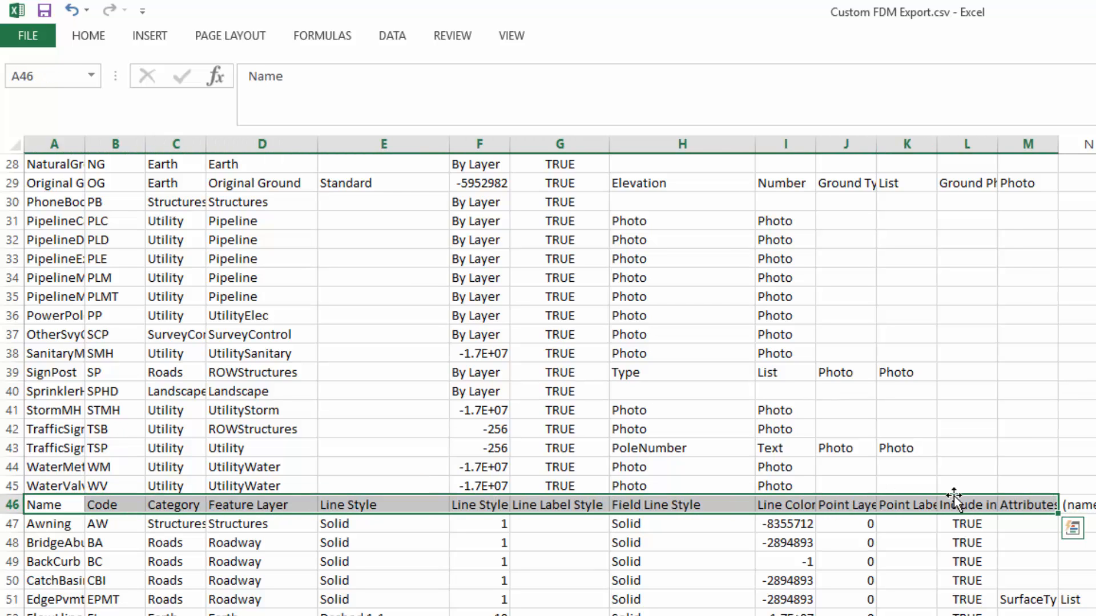
scroll(66, 507, down, 1)
scroll(66, 506, down, 12)
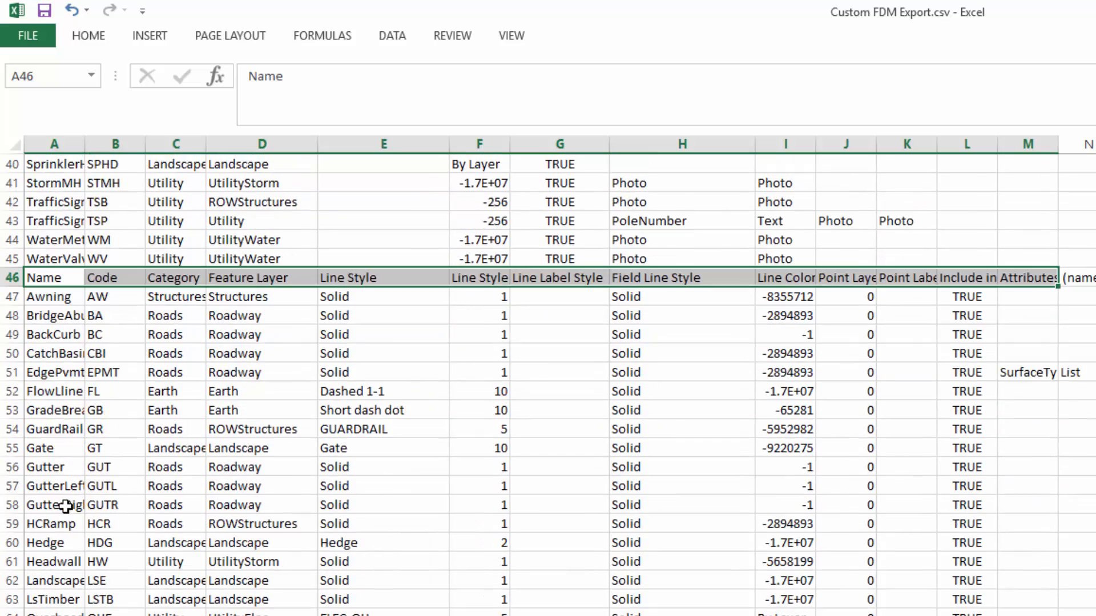
Examine the polygon header in row 86 and the block header in row 95
scroll(66, 507, down, 2)
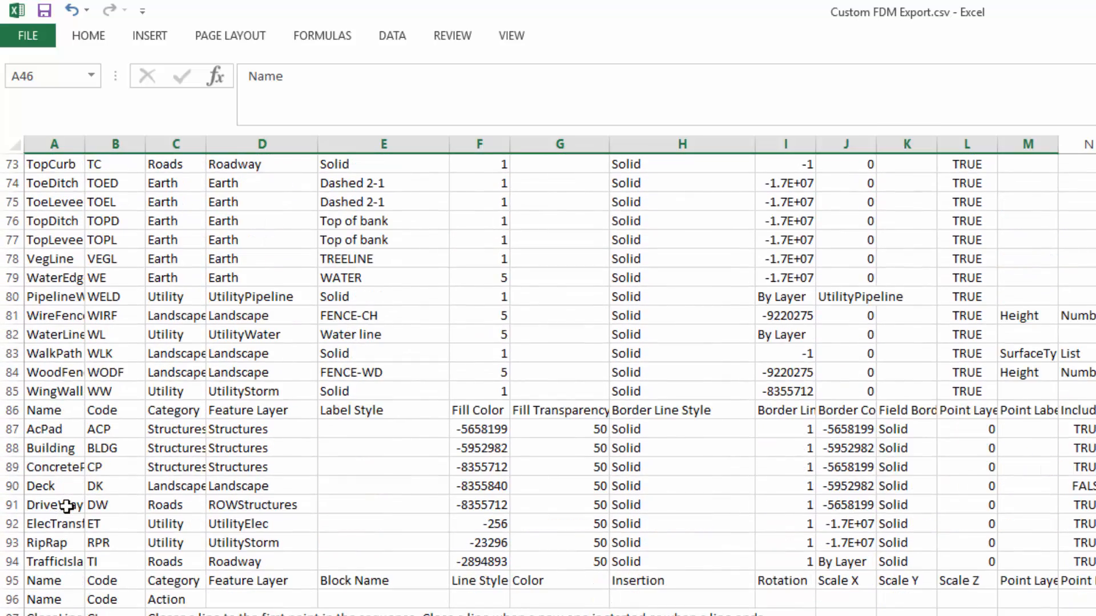
click(49, 412)
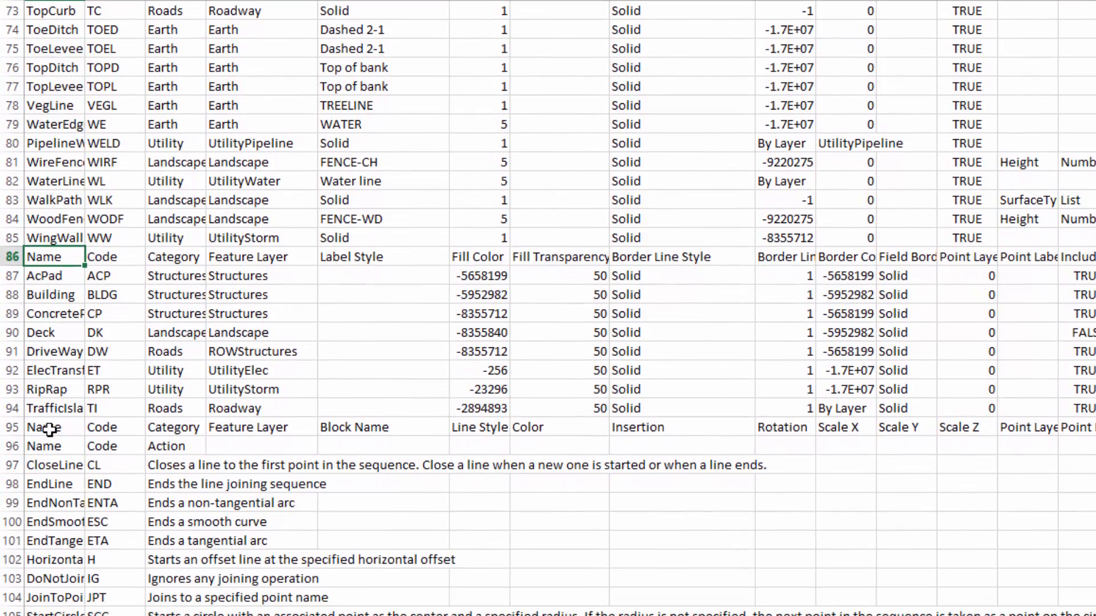
drag(49, 429, 1070, 434)
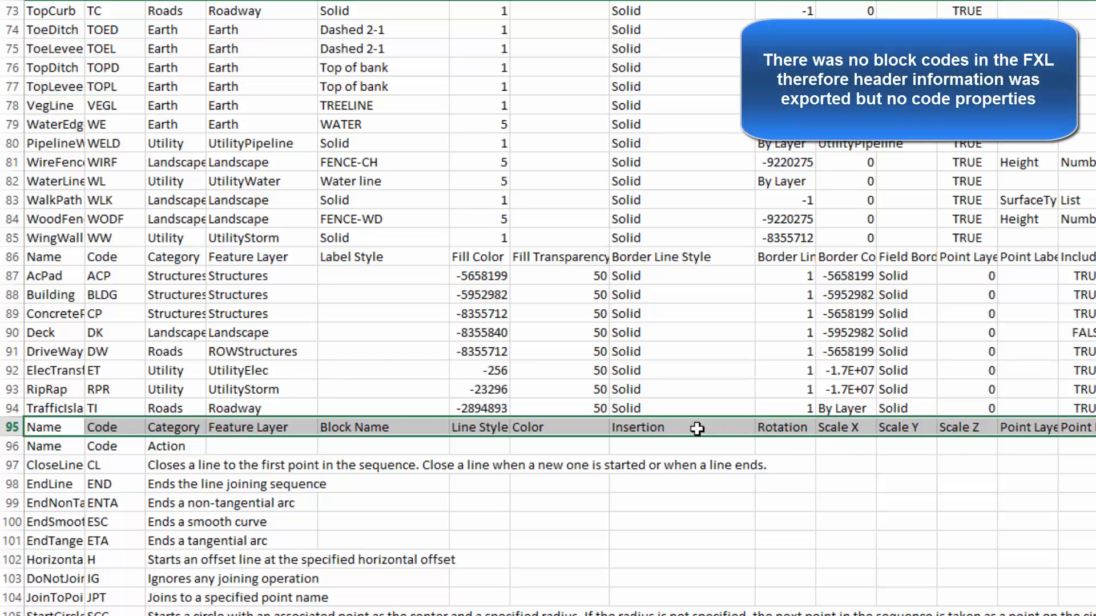
Examine the control code header in row 96 and the CloseLine code's name and action description
drag(48, 448, 183, 448)
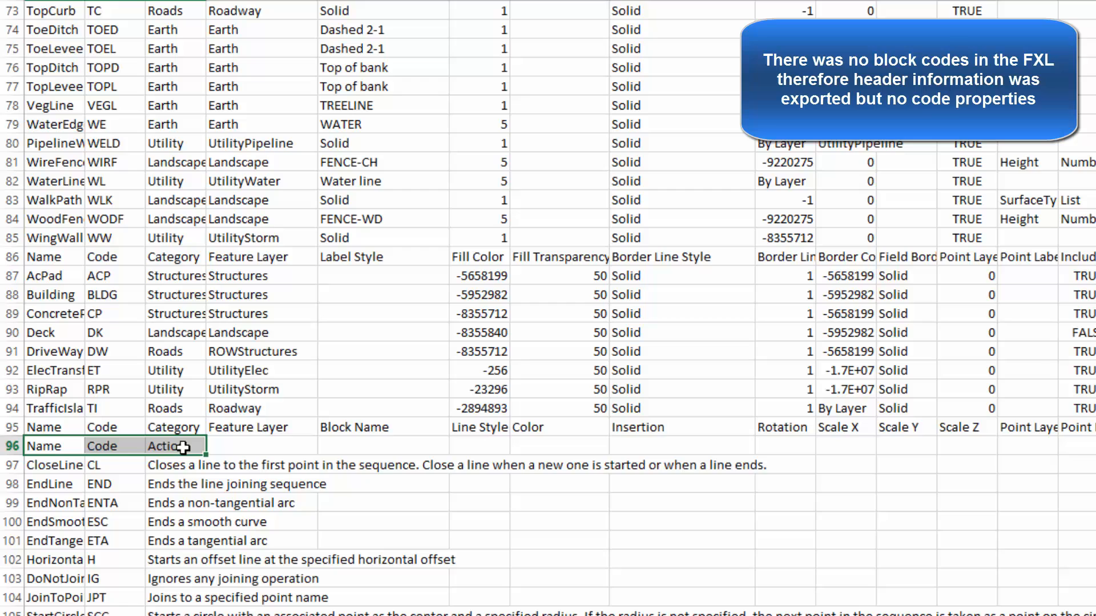
click(60, 466)
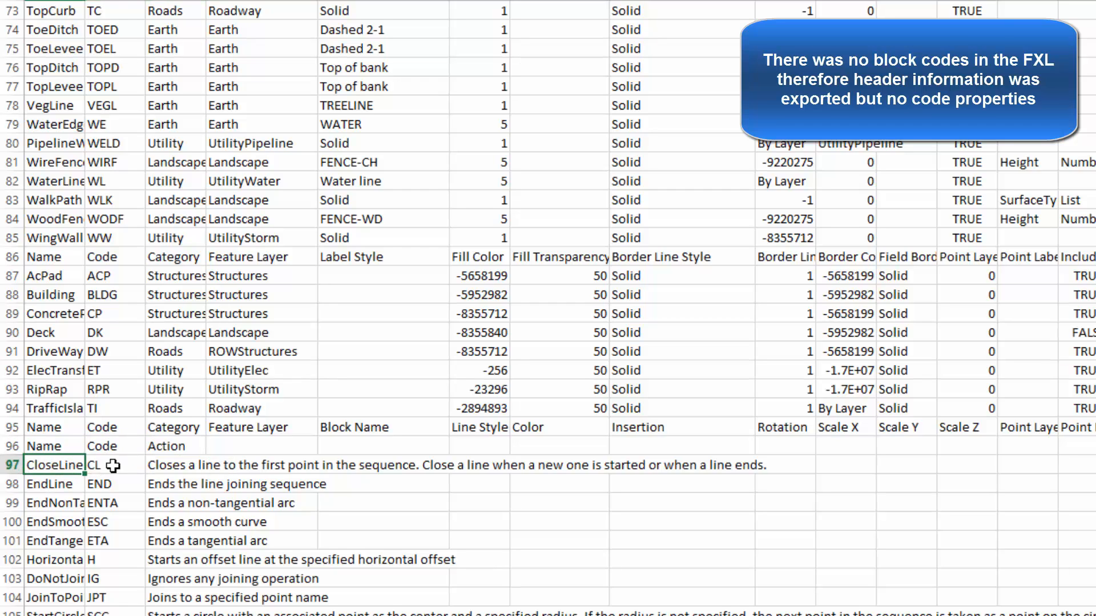
drag(165, 466, 742, 458)
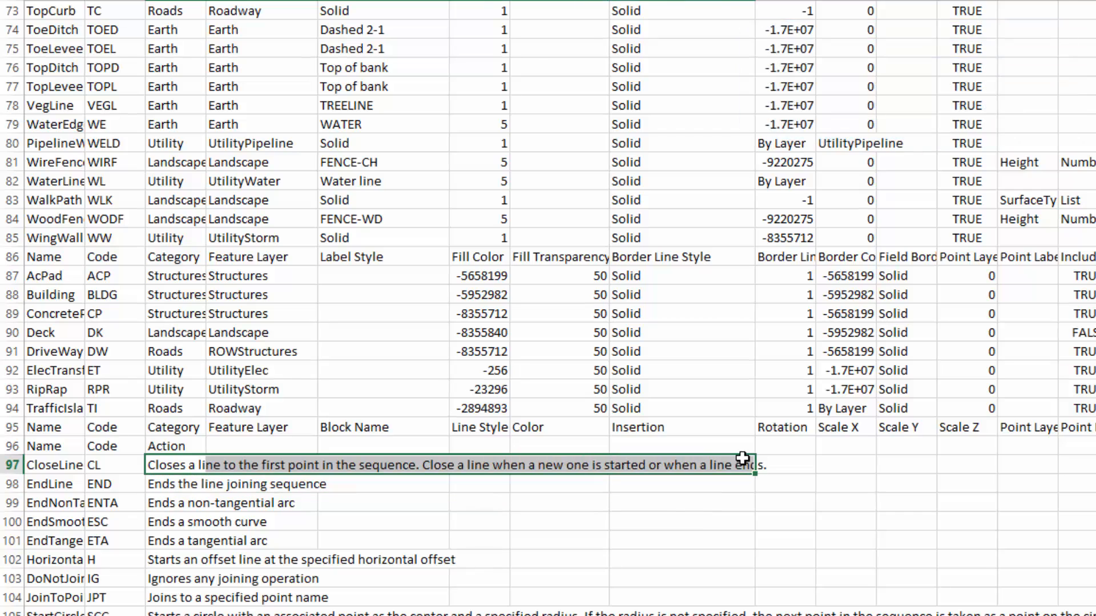